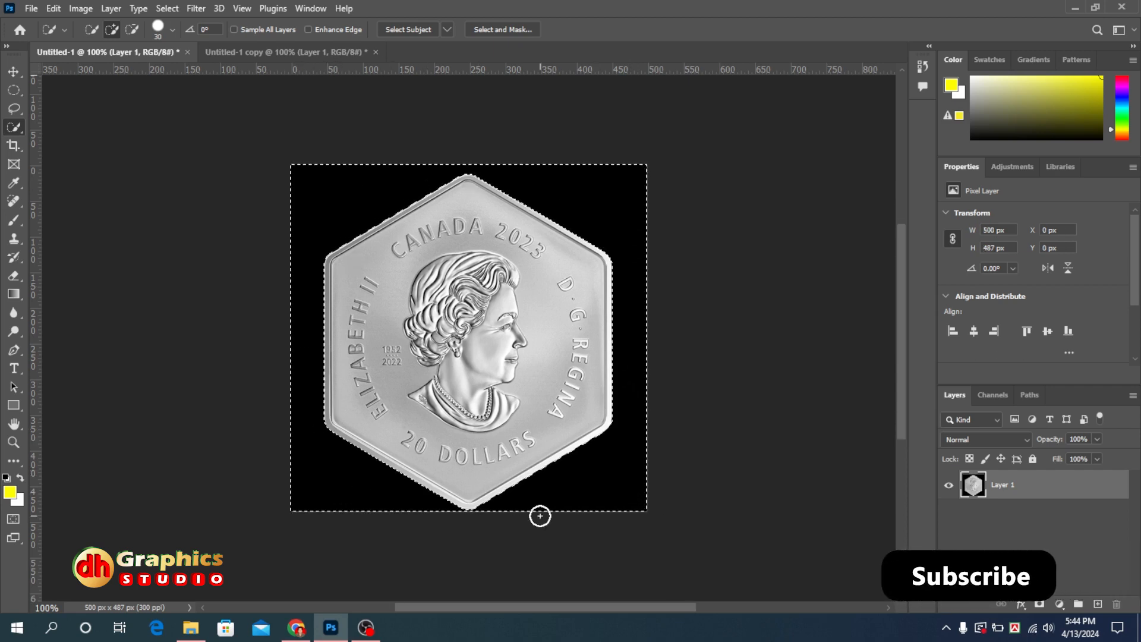
Step: Delete the selected black background around the coin, clear the selection, and apply Auto Contrast
{"action": "key", "text": "Delete"}
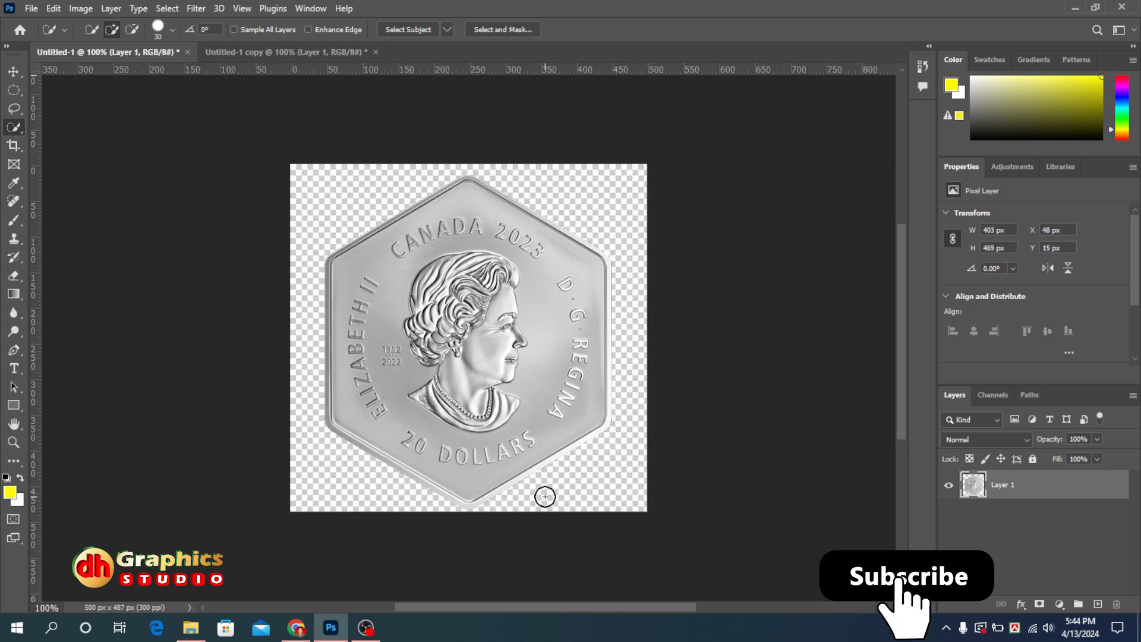
{"action": "key", "text": "ctrl+d"}
{"action": "key", "text": "v"}
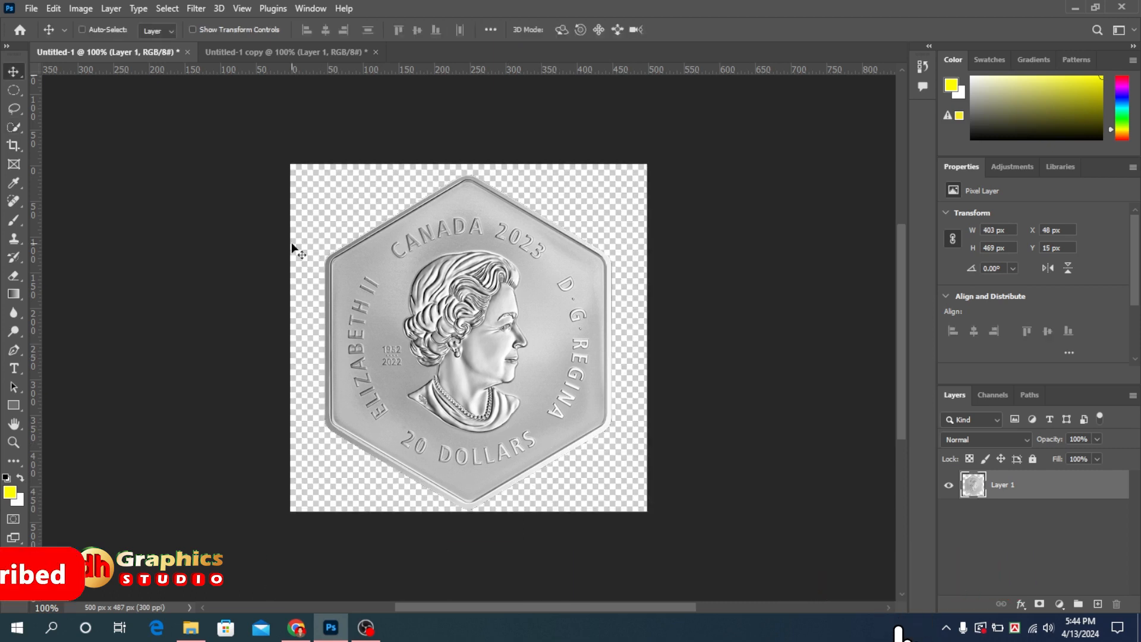
{"action": "left_click", "coordinate": [81, 8]}
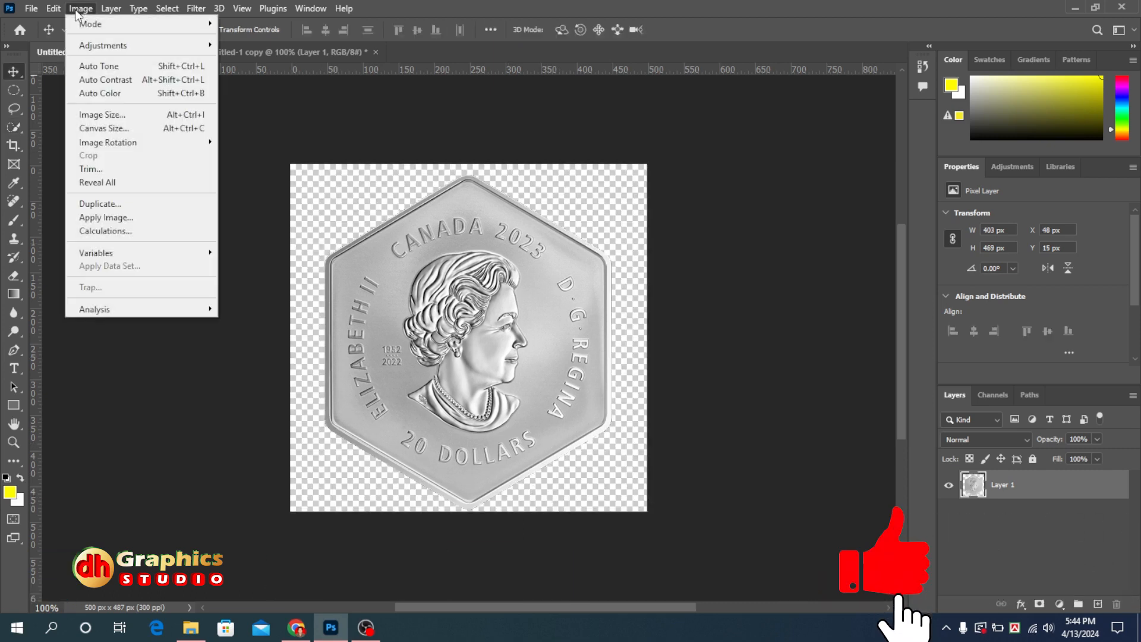
{"action": "left_click", "coordinate": [99, 80]}
Step: Extend the canvas on all sides of the coin to 1158 x 1107 px with the Crop tool
{"action": "key", "text": "c"}
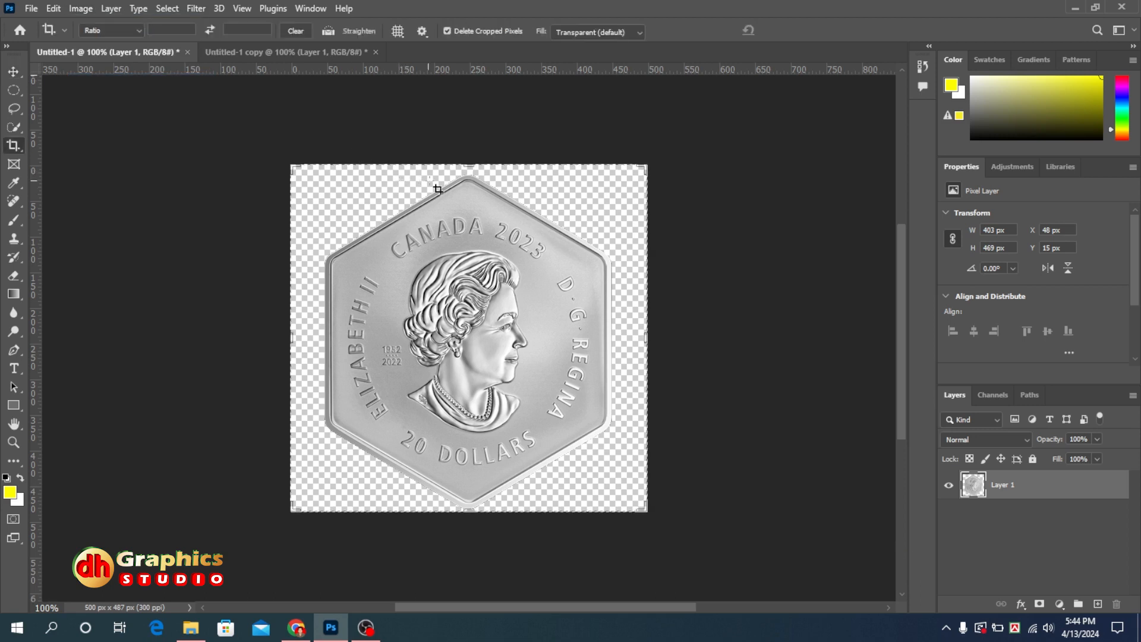
{"action": "left_click_drag", "start_coordinate": [468, 165], "coordinate": [472, 78]}
{"action": "left_click_drag", "start_coordinate": [648, 339], "coordinate": [768, 339]}
{"action": "left_click_drag", "start_coordinate": [169, 340], "coordinate": [337, 348]}
{"action": "scroll", "coordinate": [463, 380], "scroll_direction": "down", "scroll_amount": 5}
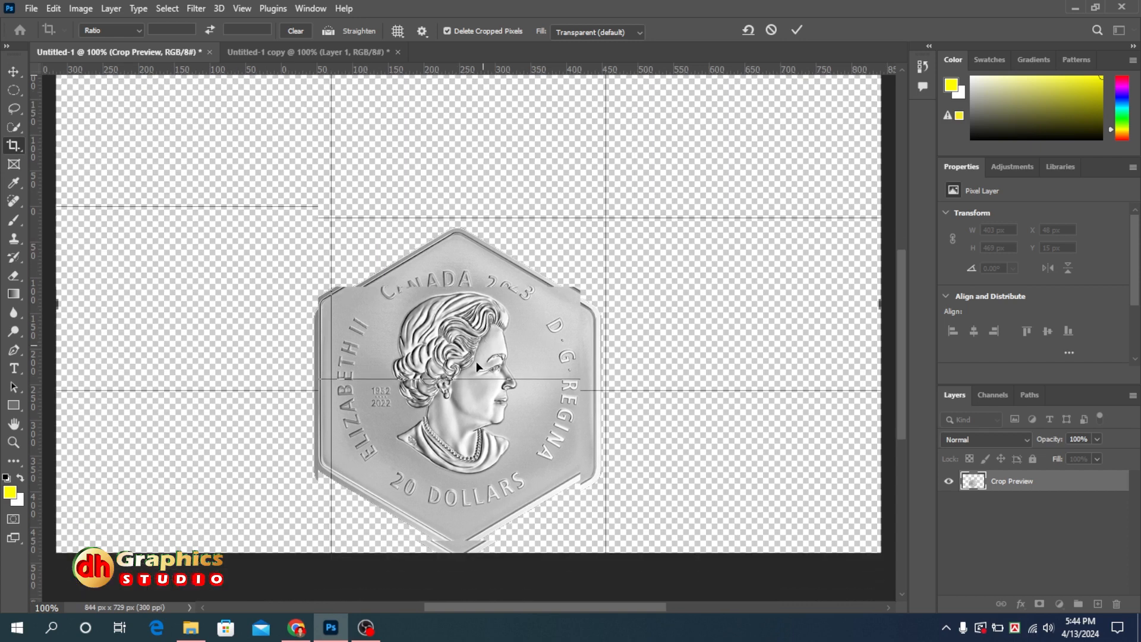
{"action": "left_click_drag", "start_coordinate": [460, 395], "coordinate": [460, 523]}
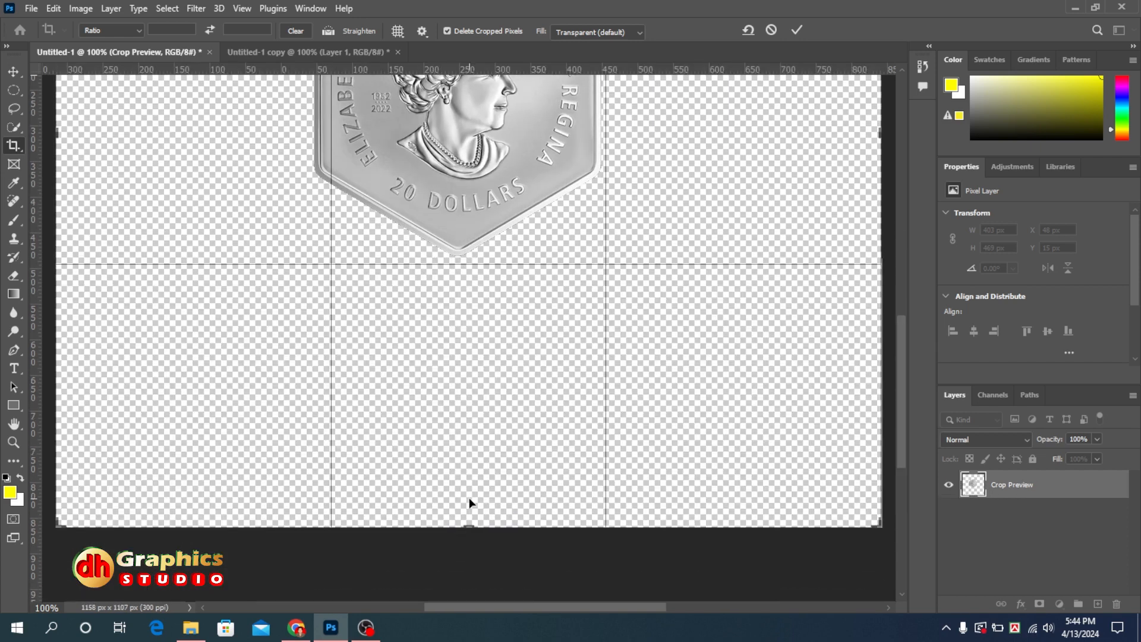
{"action": "key", "text": "Return"}
{"action": "key", "text": "ctrl+minus"}
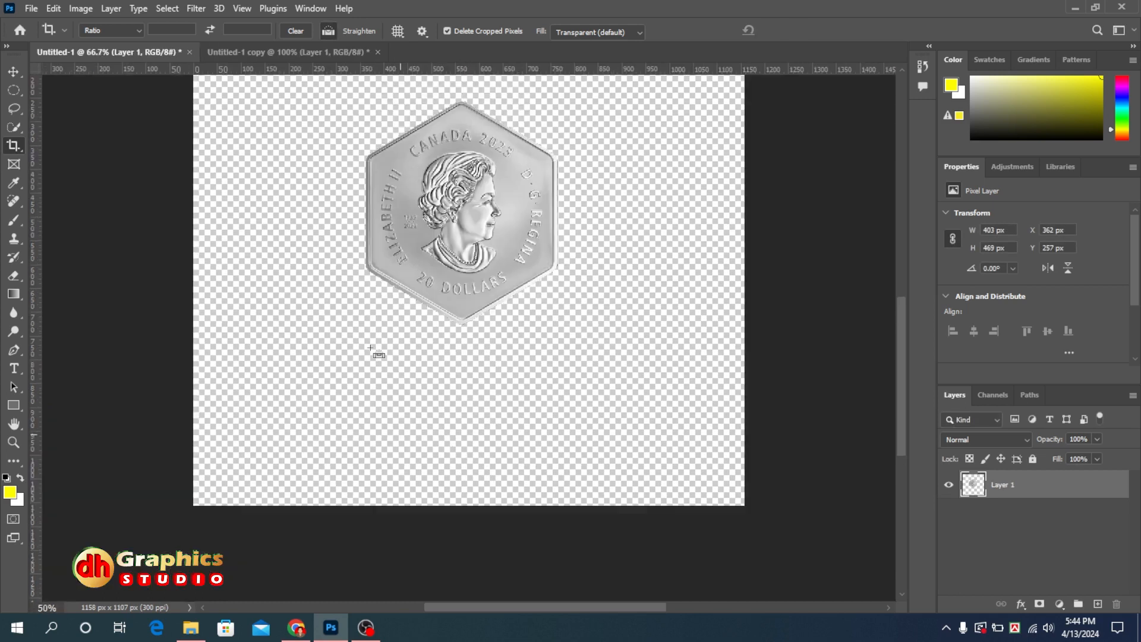
Step: Move the coin up to about Y 175 px on the canvas and duplicate its layer in place
{"action": "key", "text": "ctrl+minus"}
{"action": "key", "text": "v"}
{"action": "left_click_drag", "start_coordinate": [749, 242], "coordinate": [741, 315]}
{"action": "left_click_drag", "start_coordinate": [499, 310], "coordinate": [498, 281]}
{"action": "key", "text": "ctrl+plus"}
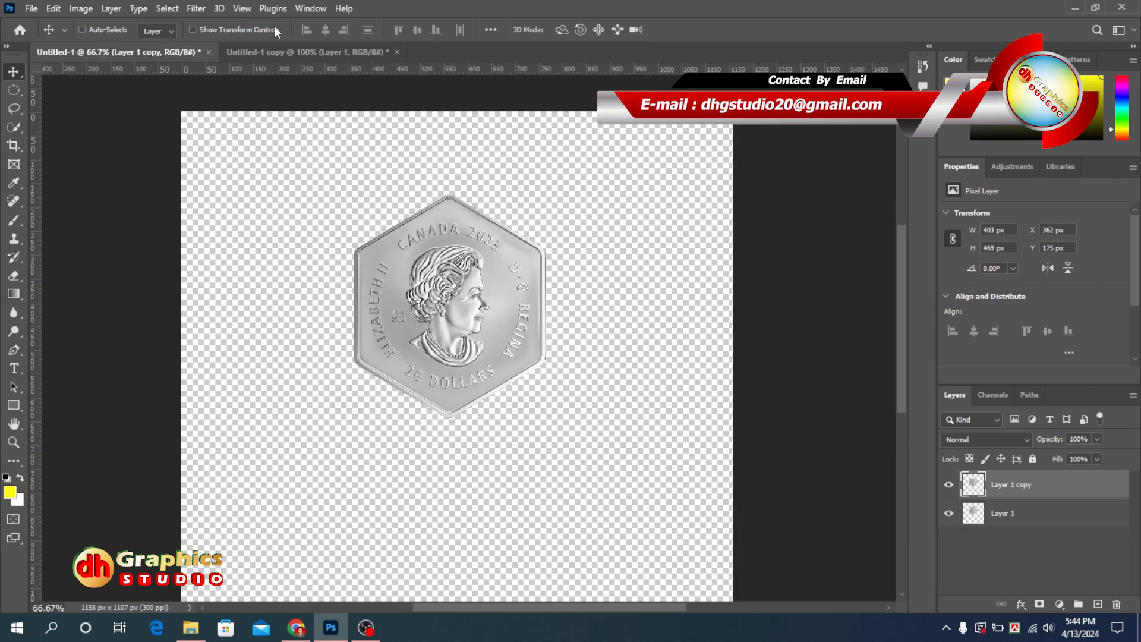
Step: Apply a Black & White adjustment with the Default preset to the duplicated coin layer
{"action": "left_click", "coordinate": [80, 8]}
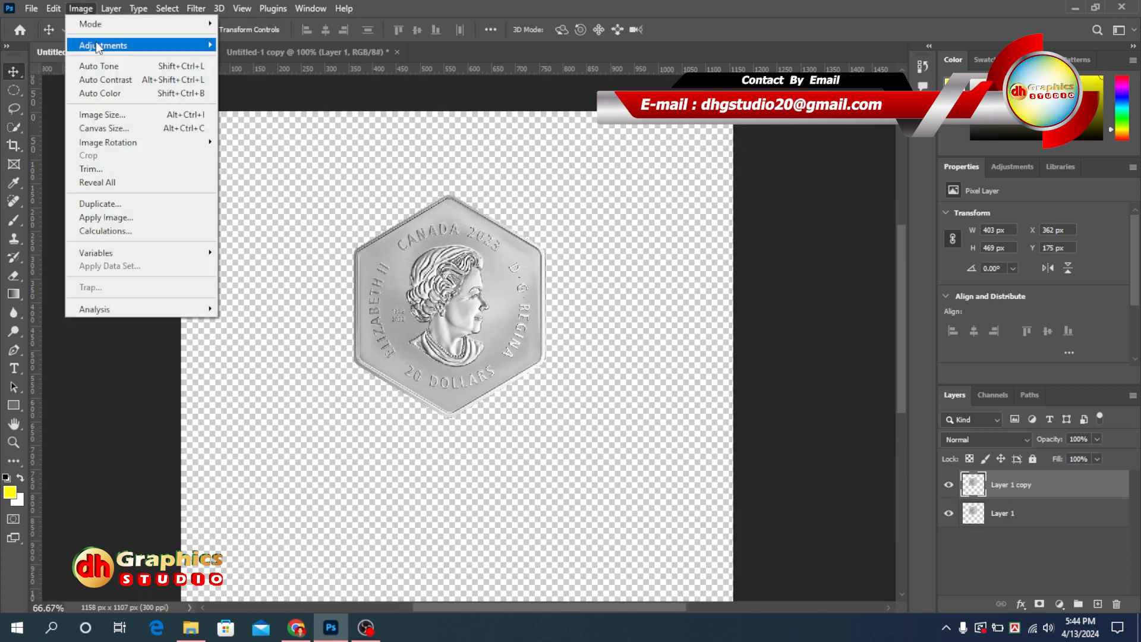
{"action": "mouse_move", "coordinate": [99, 45]}
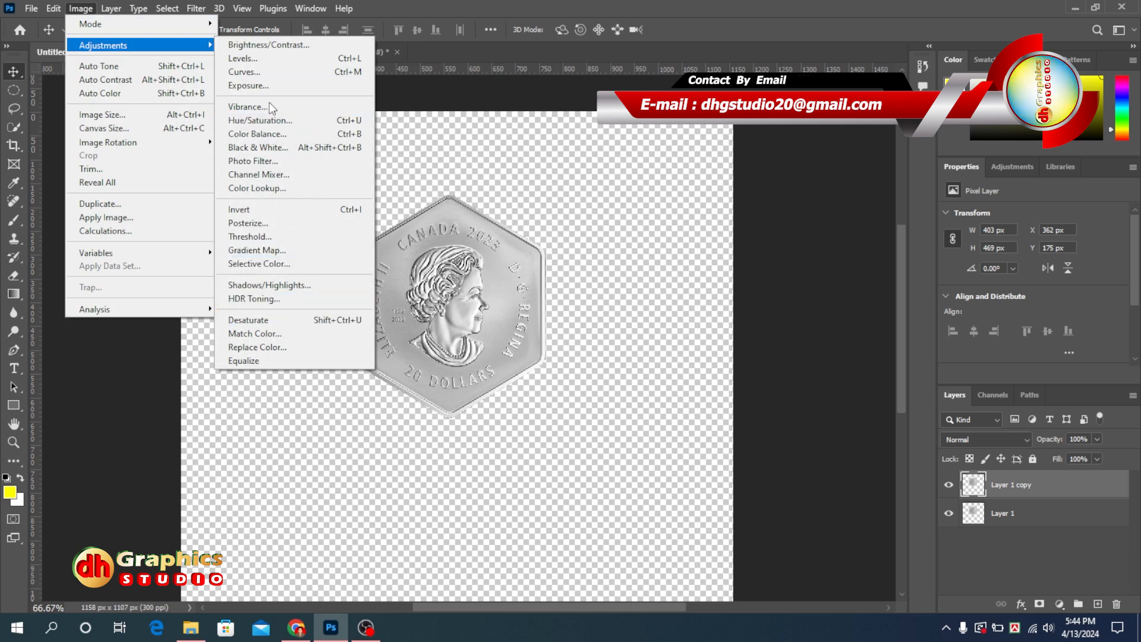
{"action": "left_click", "coordinate": [259, 147]}
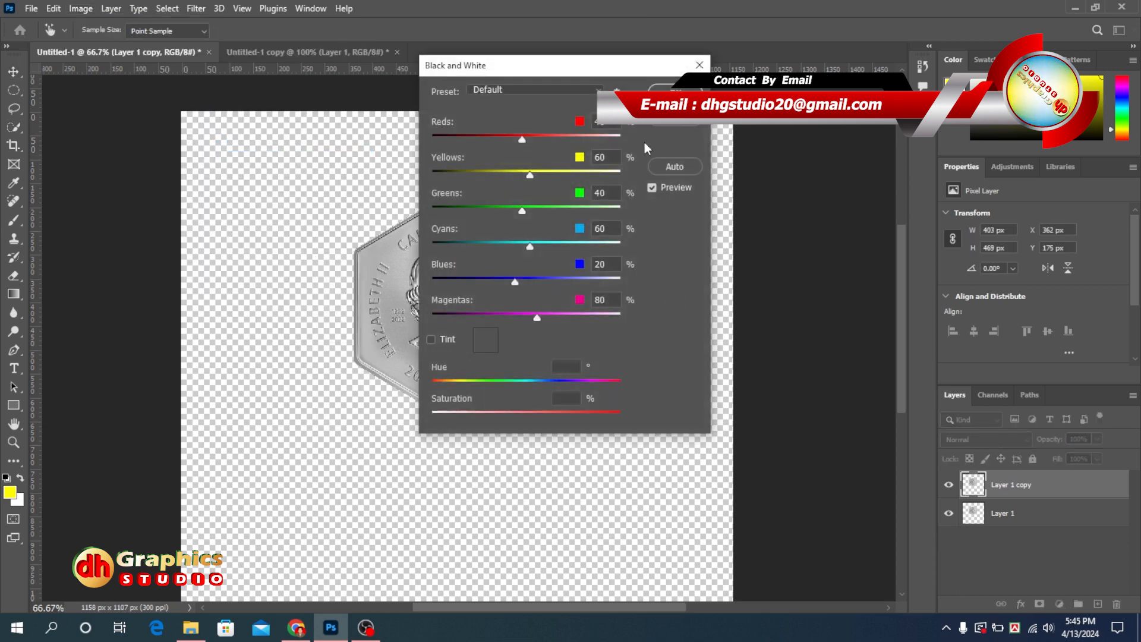
{"action": "left_click", "coordinate": [673, 94]}
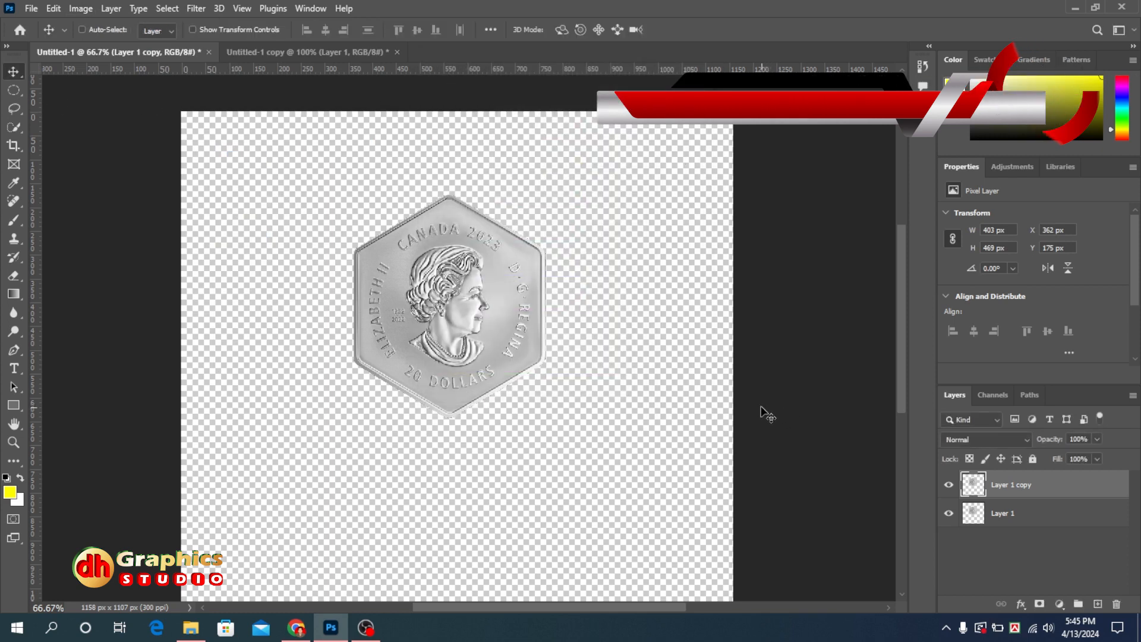
Step: Use Apply Image on the coin copy with the merged RGB source inverted and Difference blending
{"action": "left_click", "coordinate": [81, 8]}
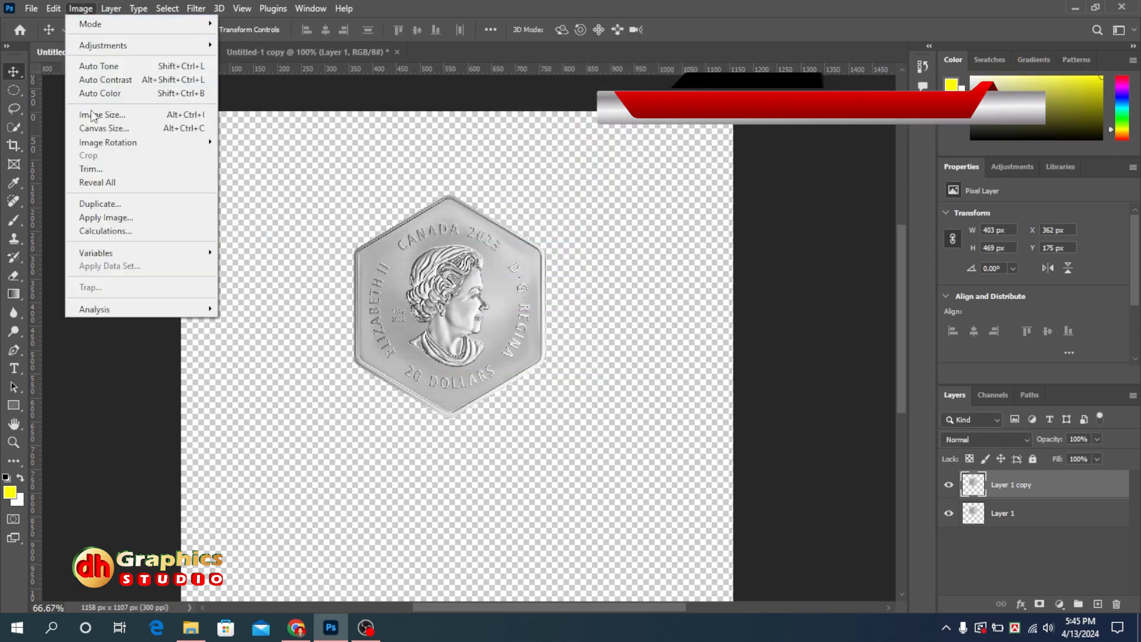
{"action": "left_click", "coordinate": [95, 216]}
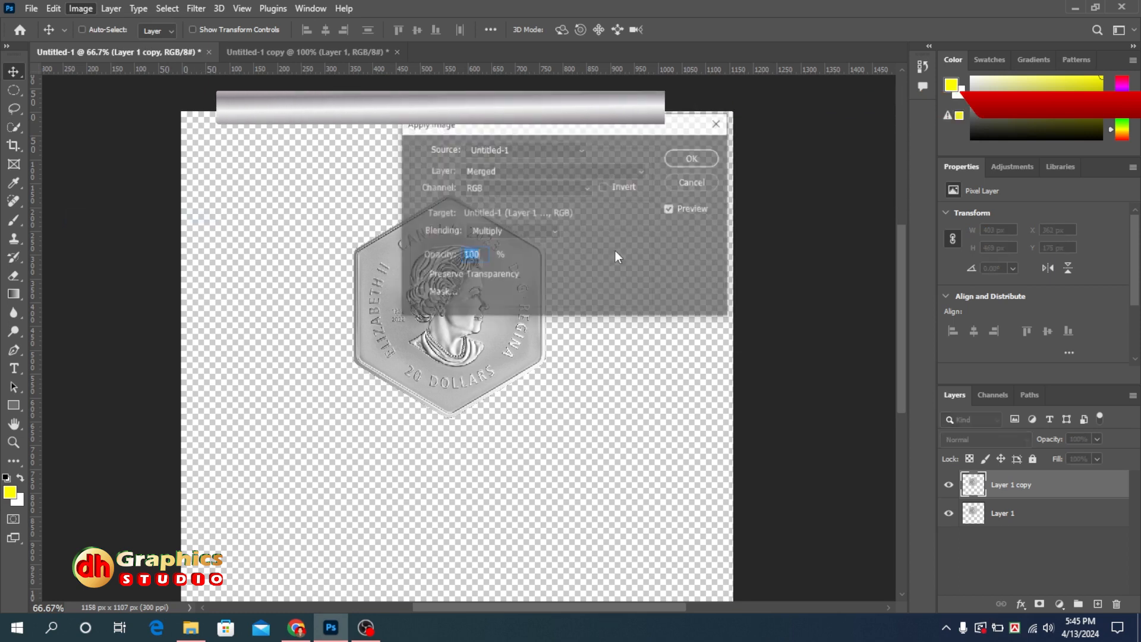
{"action": "left_click_drag", "start_coordinate": [646, 125], "coordinate": [768, 114]}
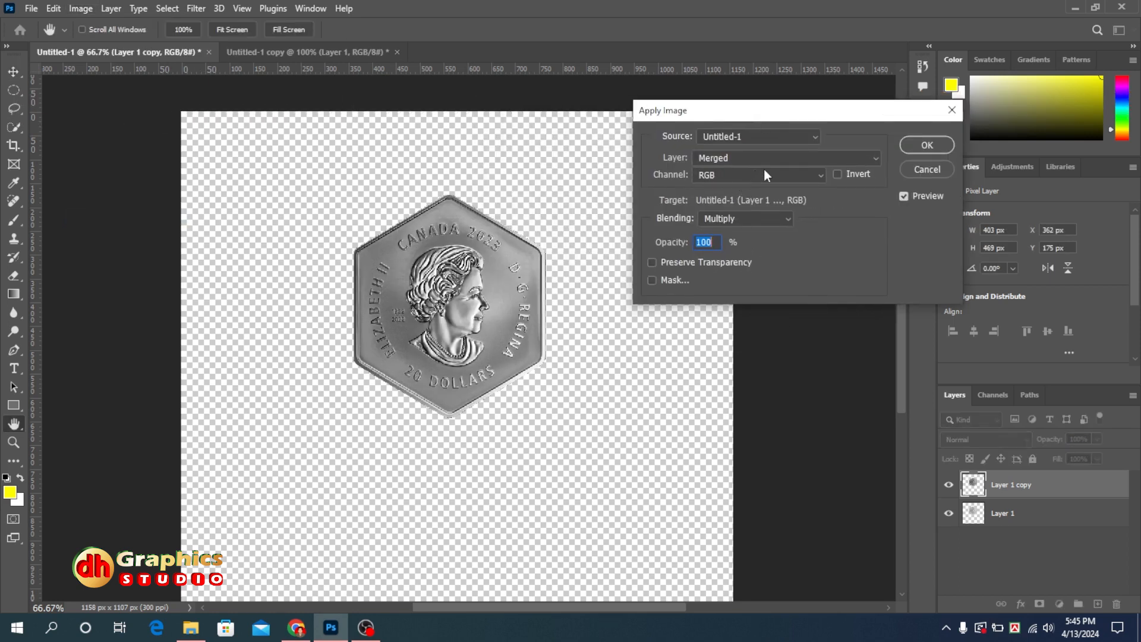
{"action": "left_click", "coordinate": [771, 218]}
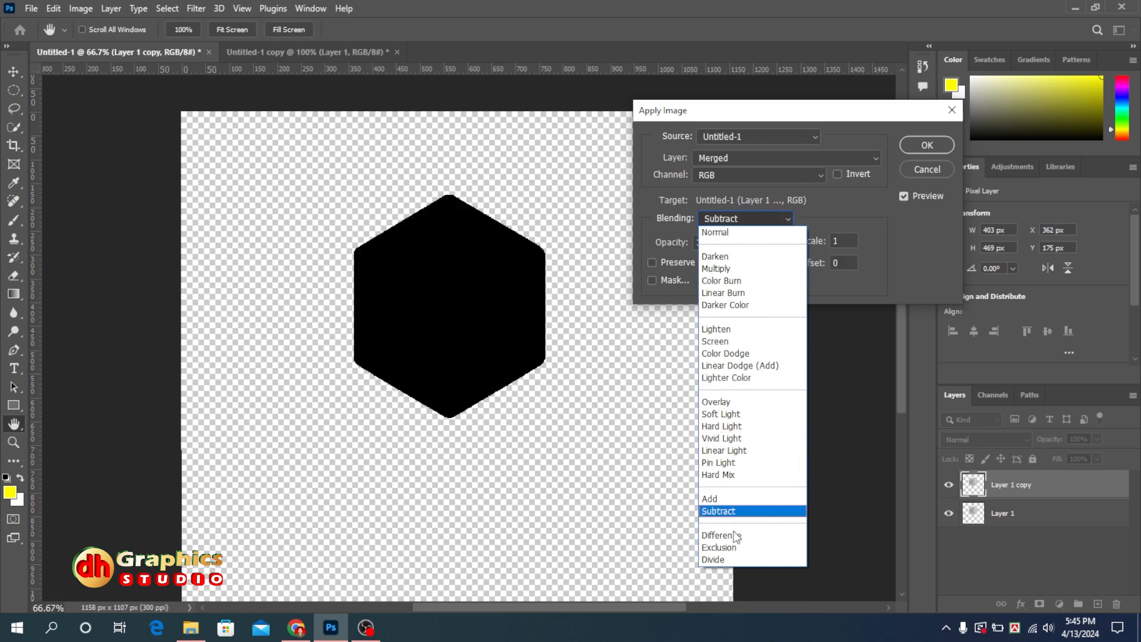
{"action": "left_click", "coordinate": [735, 536]}
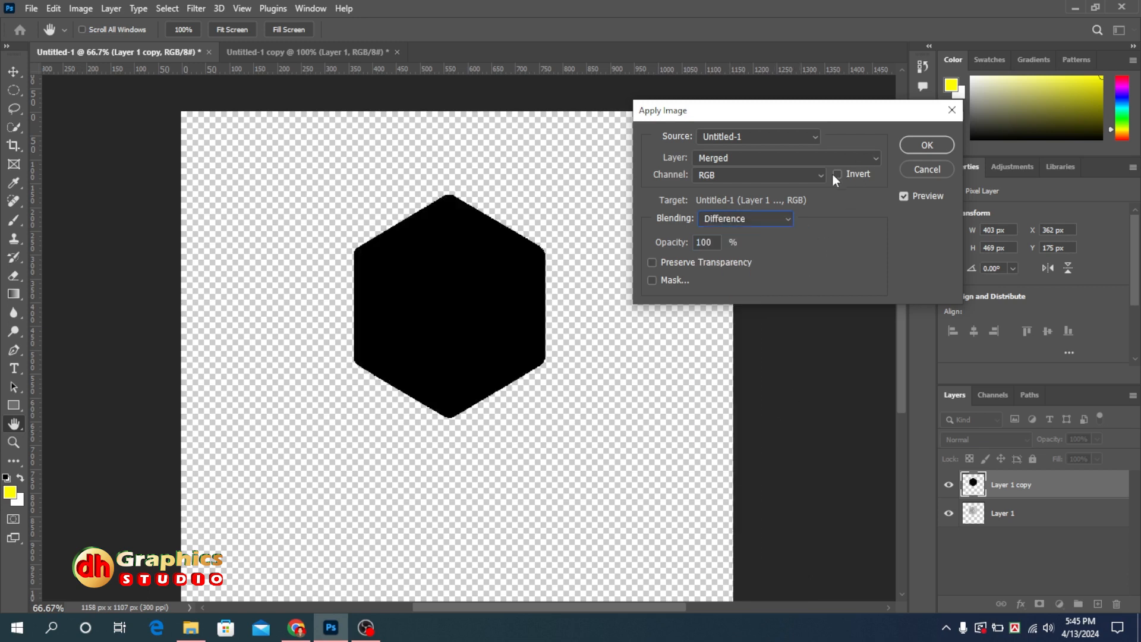
{"action": "left_click", "coordinate": [927, 145]}
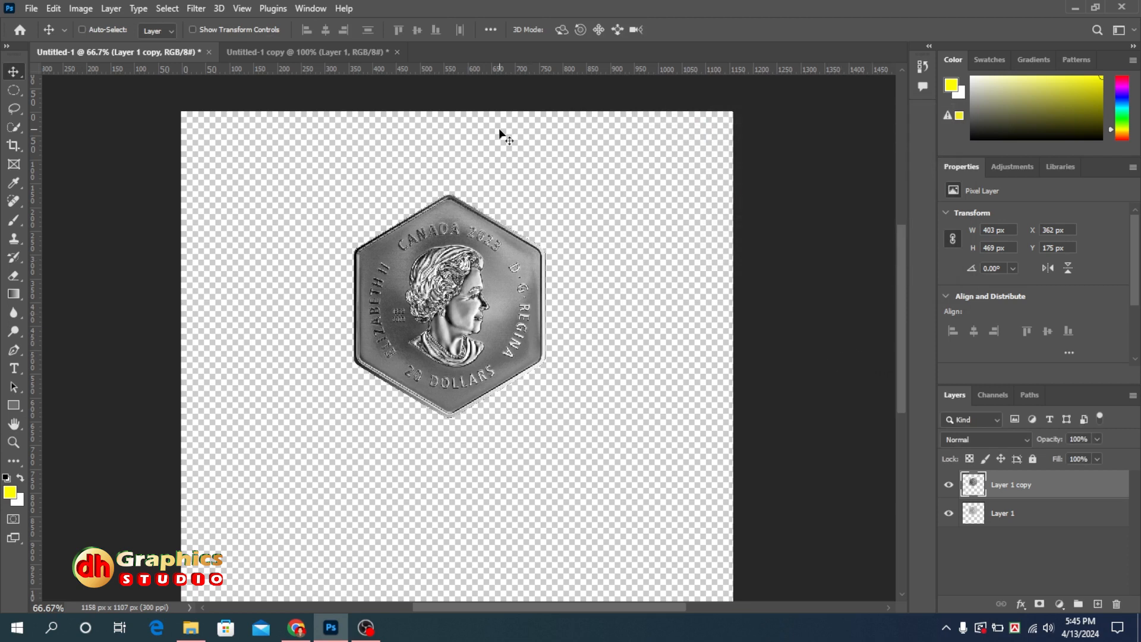
Step: Run Apply Image again on the coin copy with Difference blending, inverted source and 30% opacity
{"action": "left_click", "coordinate": [81, 8]}
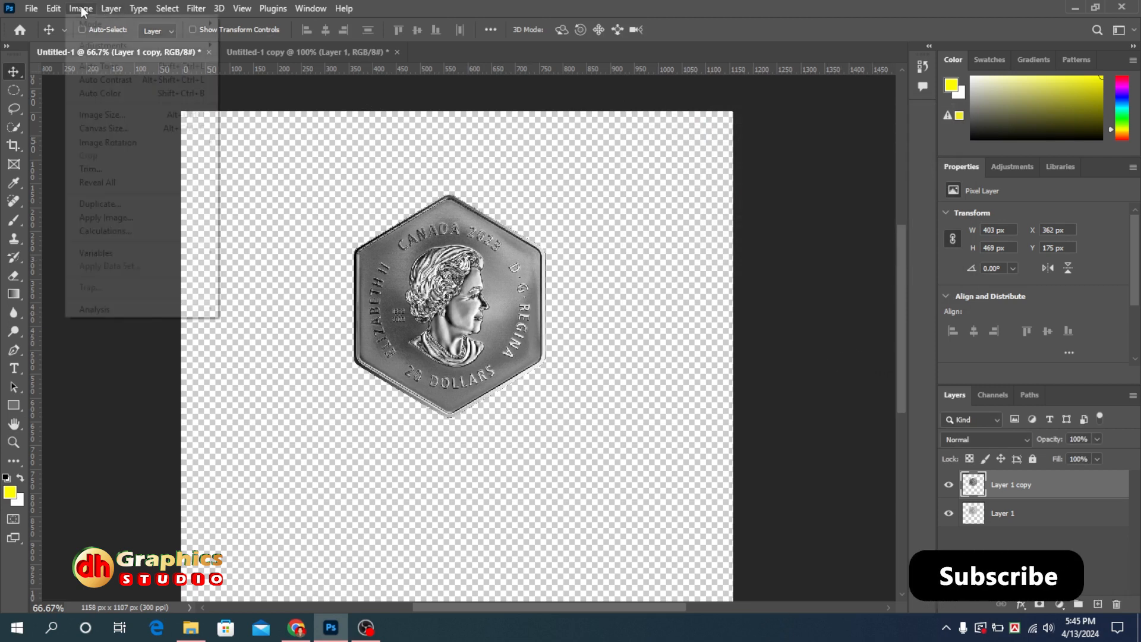
{"action": "left_click", "coordinate": [113, 217]}
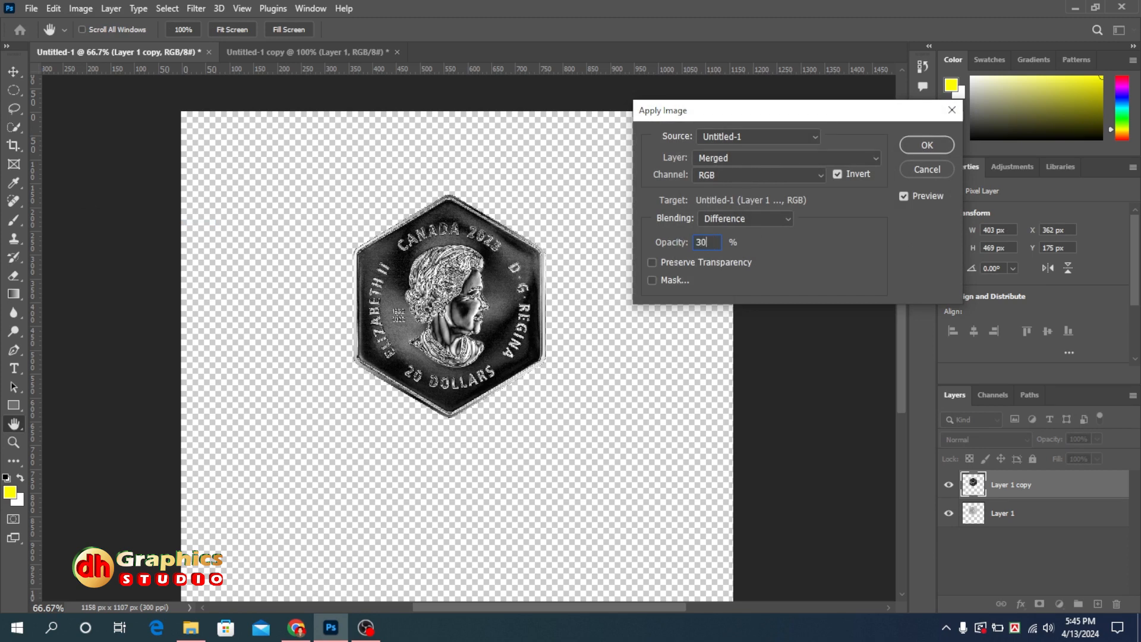
{"action": "left_click", "coordinate": [943, 147]}
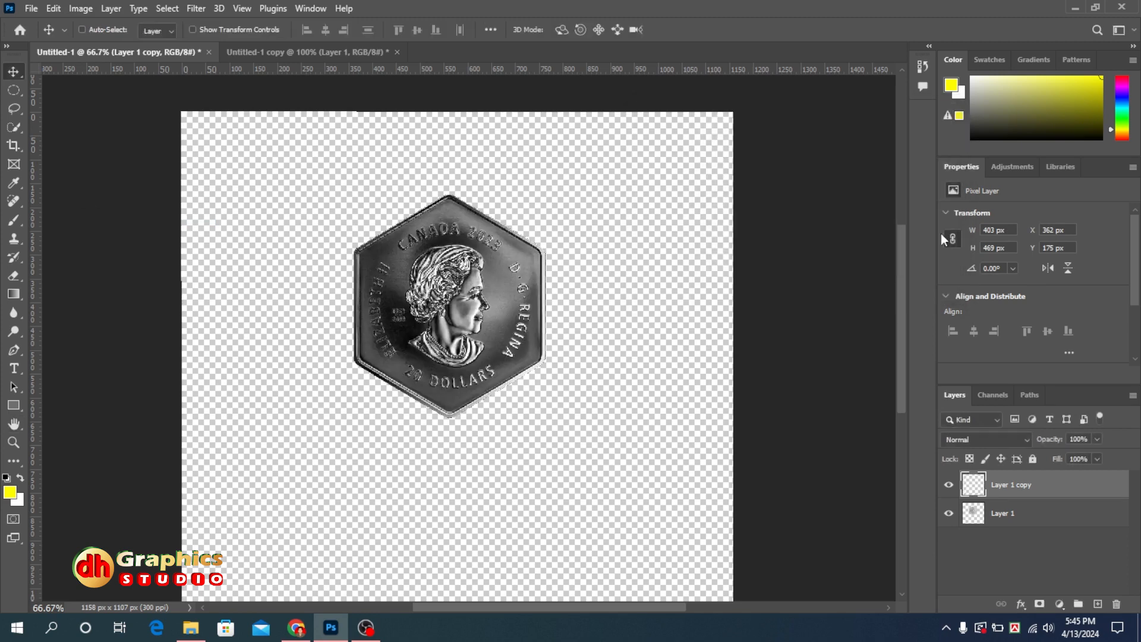
Step: Add a Hue/Saturation adjustment layer clipped to the coin copy and turn on Colorize
{"action": "left_click", "coordinate": [1058, 603]}
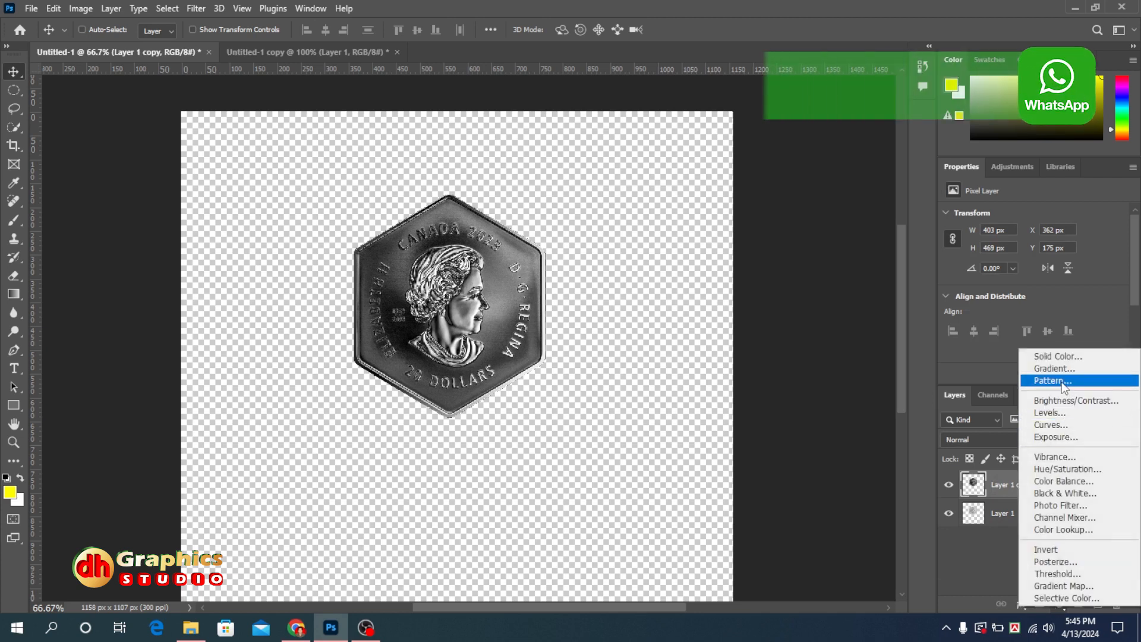
{"action": "left_click", "coordinate": [1066, 469]}
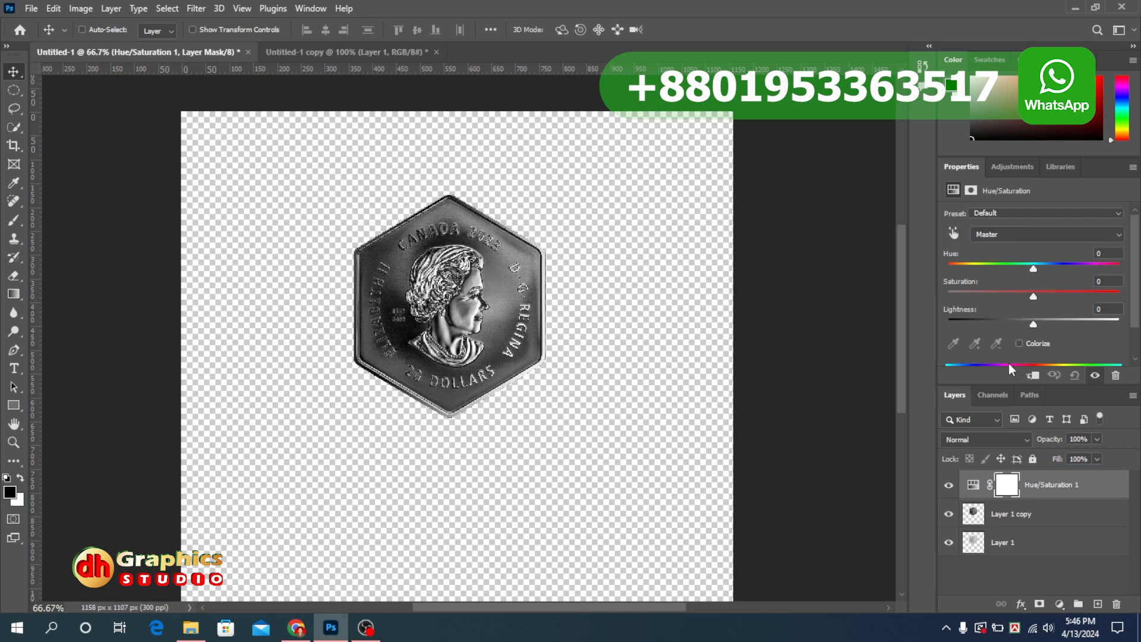
{"action": "left_click", "coordinate": [1034, 376]}
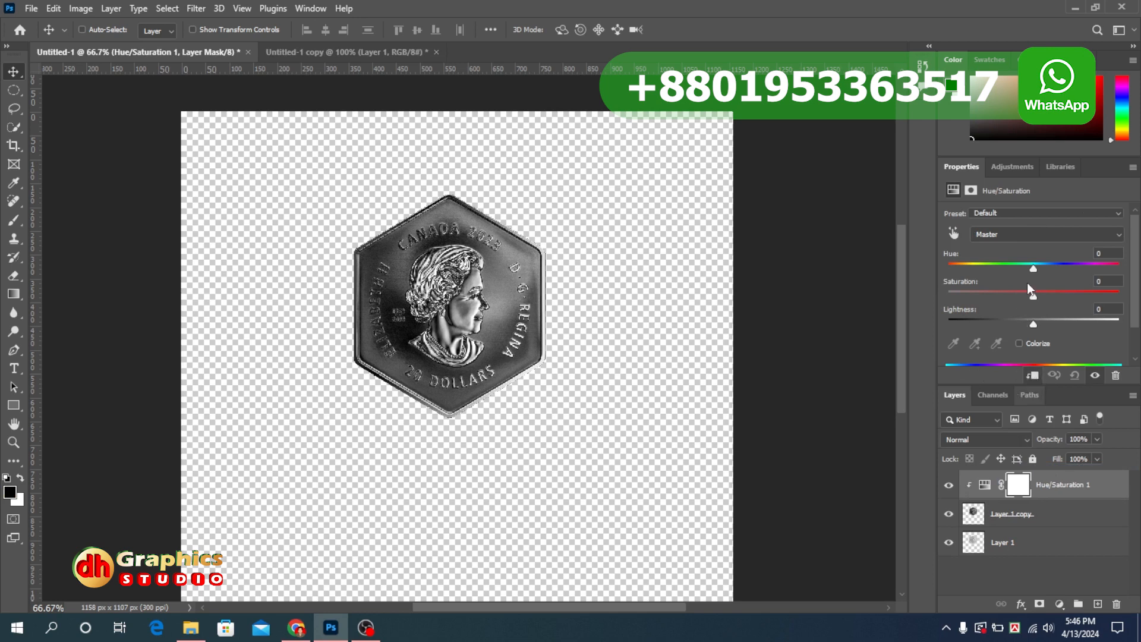
{"action": "left_click", "coordinate": [1019, 343]}
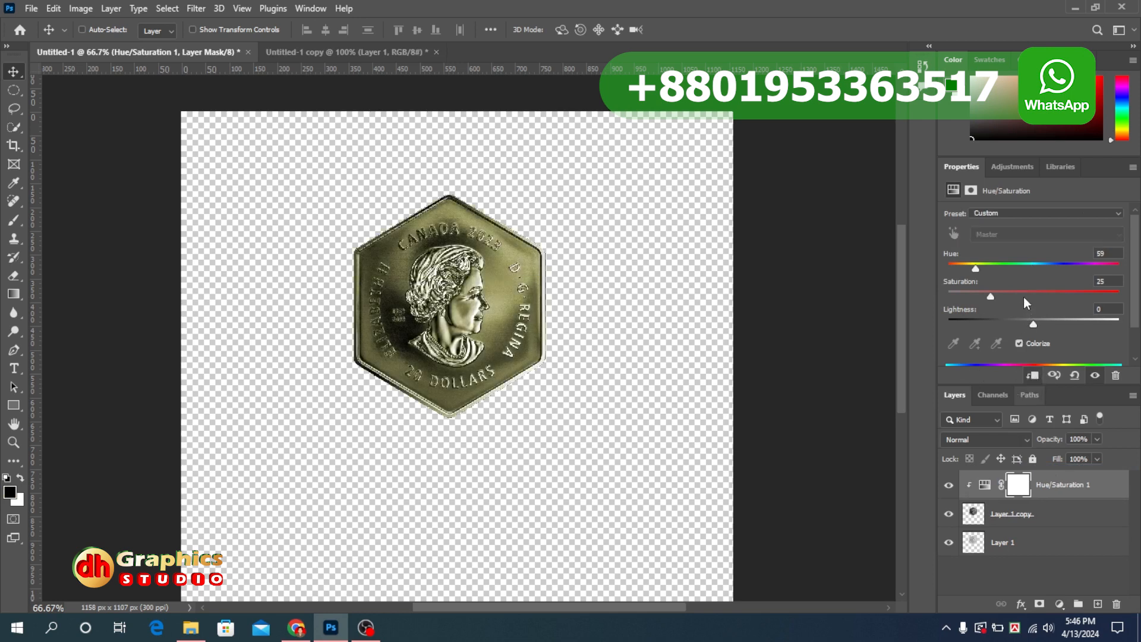
Step: Set the coin's colorization to Hue 56, Saturation 100 and Lightness +12, and merge the adjustment into the coin copy
{"action": "left_click_drag", "start_coordinate": [1015, 298], "coordinate": [1118, 296]}
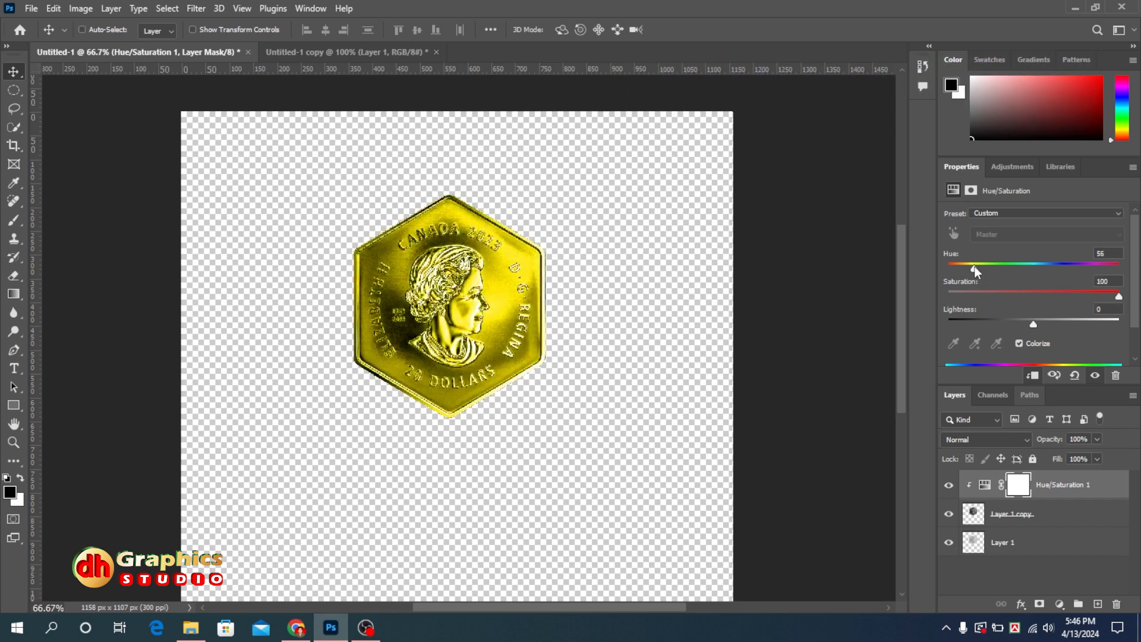
{"action": "left_click_drag", "start_coordinate": [1033, 327], "coordinate": [1042, 325]}
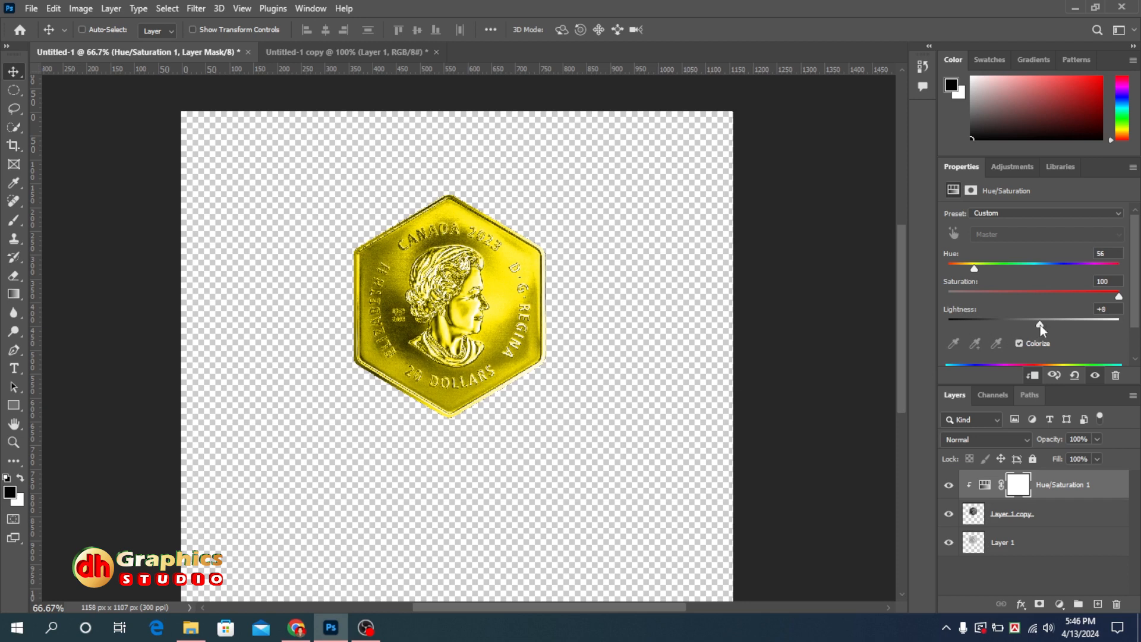
{"action": "left_click_drag", "start_coordinate": [1039, 324], "coordinate": [1042, 325]}
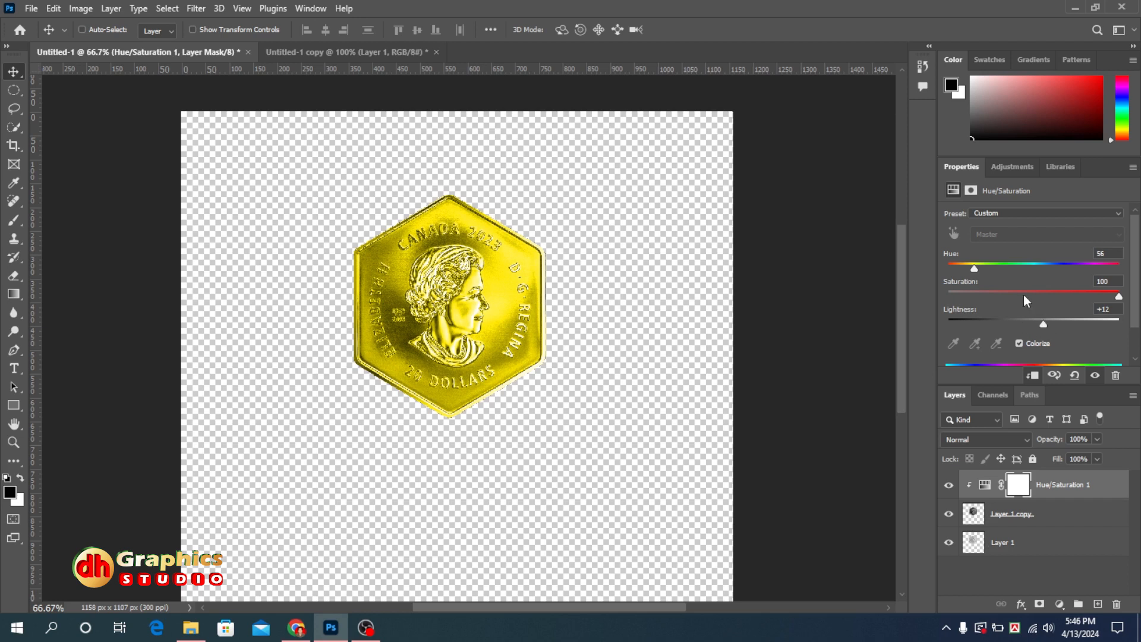
{"action": "key", "text": "ctrl+e"}
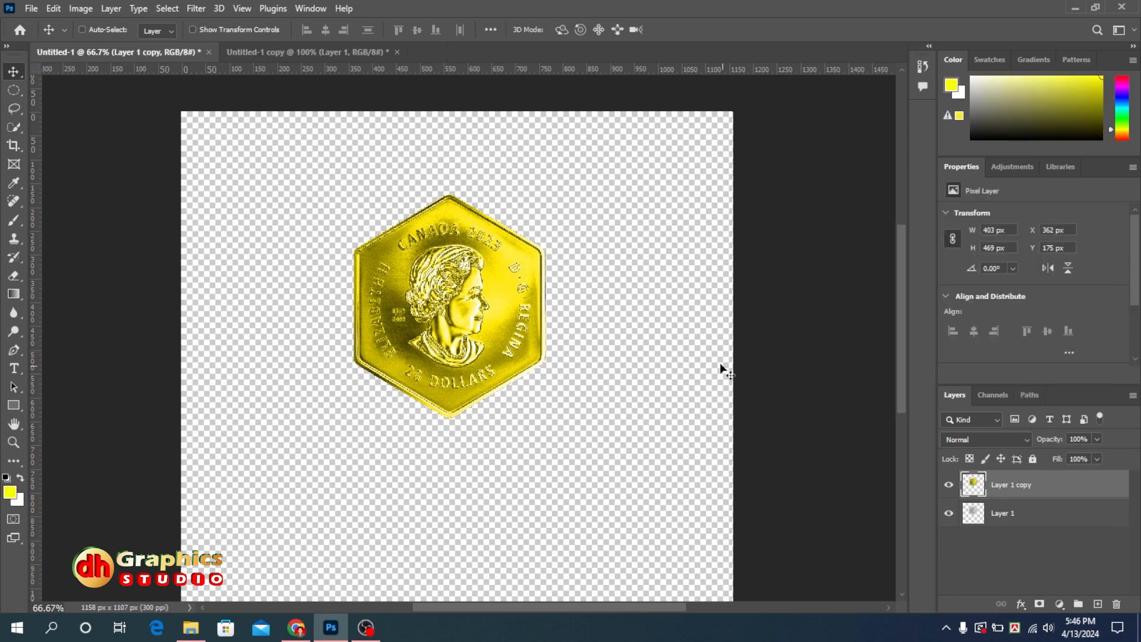
Step: Apply Shadows/Highlights to the gold coin with Shadows at 100% and Highlights at 0%
{"action": "left_click", "coordinate": [82, 8]}
{"action": "mouse_move", "coordinate": [129, 46]}
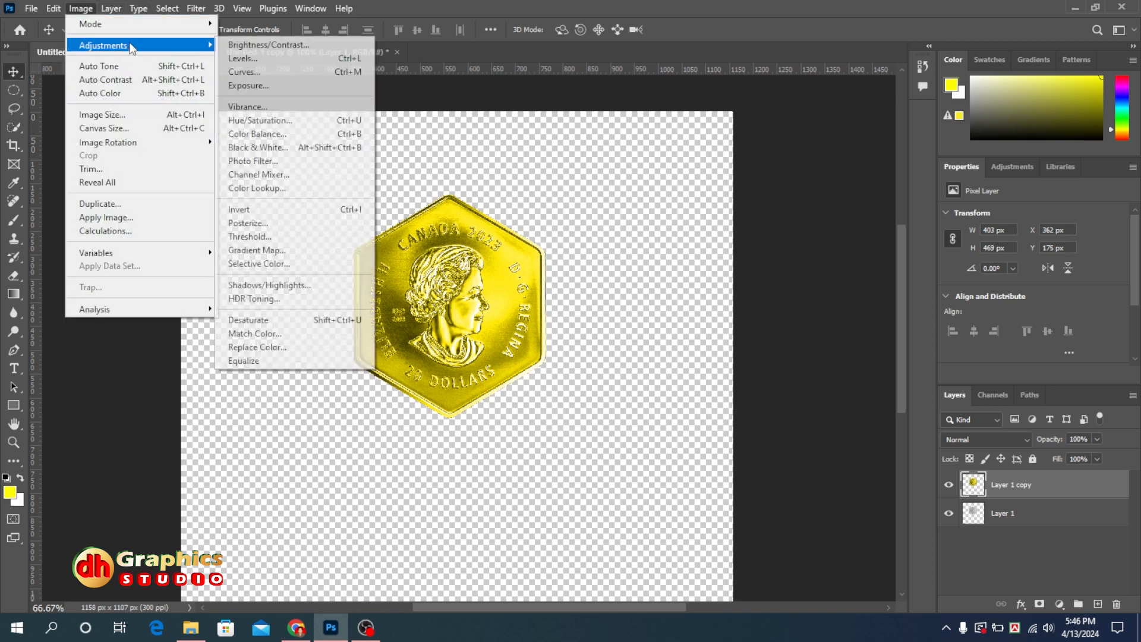
{"action": "left_click", "coordinate": [263, 285]}
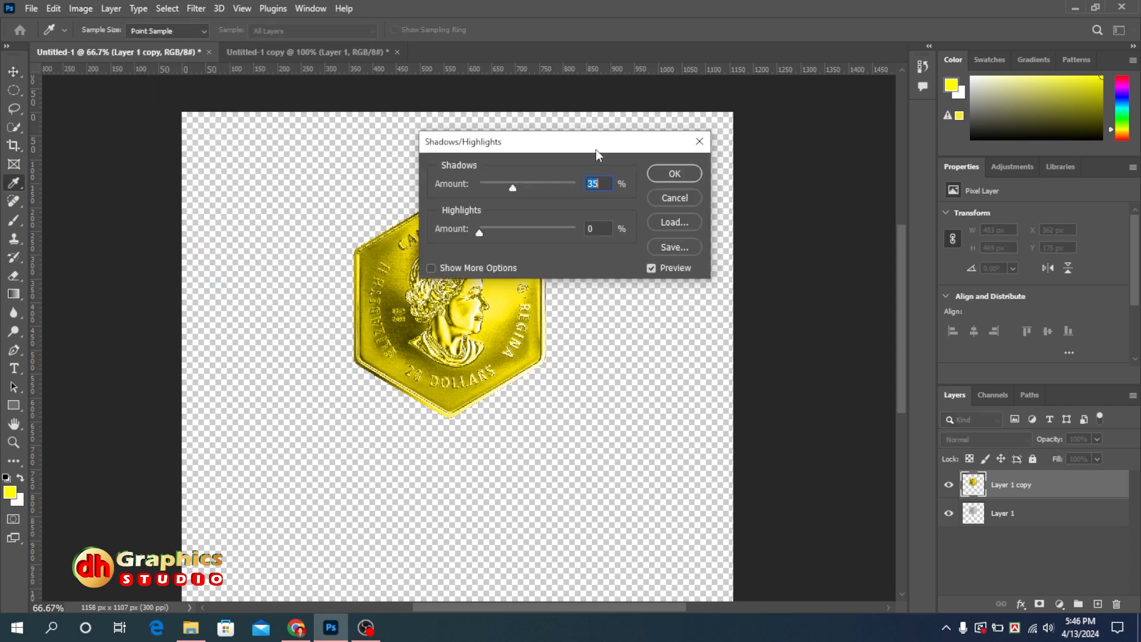
{"action": "left_click_drag", "start_coordinate": [660, 147], "coordinate": [861, 146]}
{"action": "left_click_drag", "start_coordinate": [713, 188], "coordinate": [779, 189]}
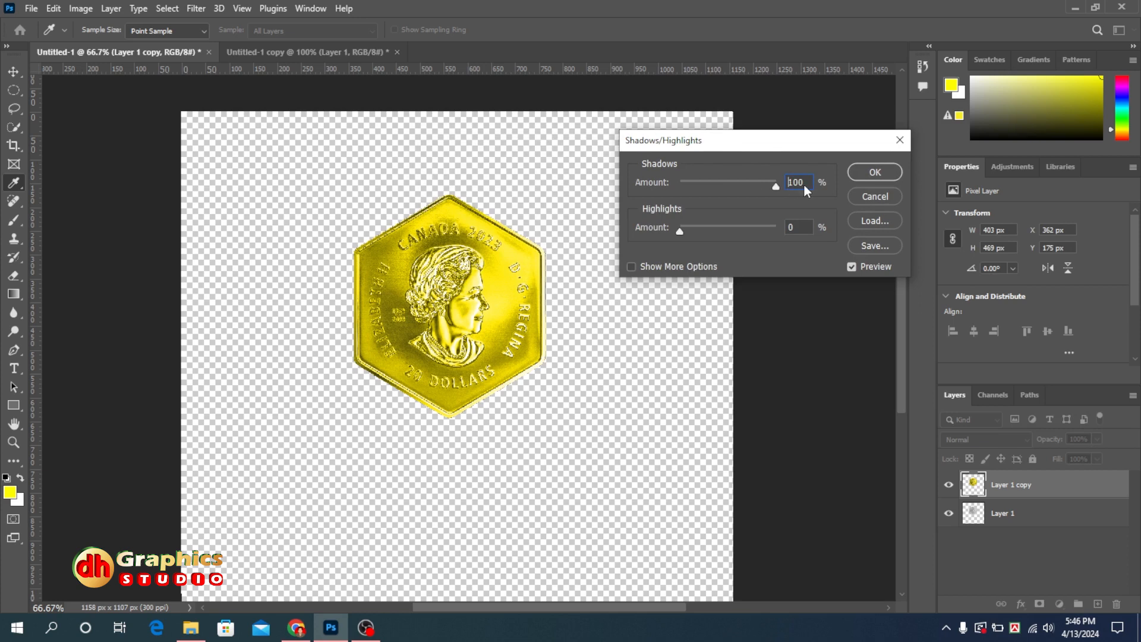
{"action": "mouse_move", "coordinate": [680, 231]}
{"action": "left_mouse_down"}
{"action": "mouse_move", "coordinate": [692, 231]}
{"action": "mouse_move", "coordinate": [666, 235]}
{"action": "left_mouse_up"}
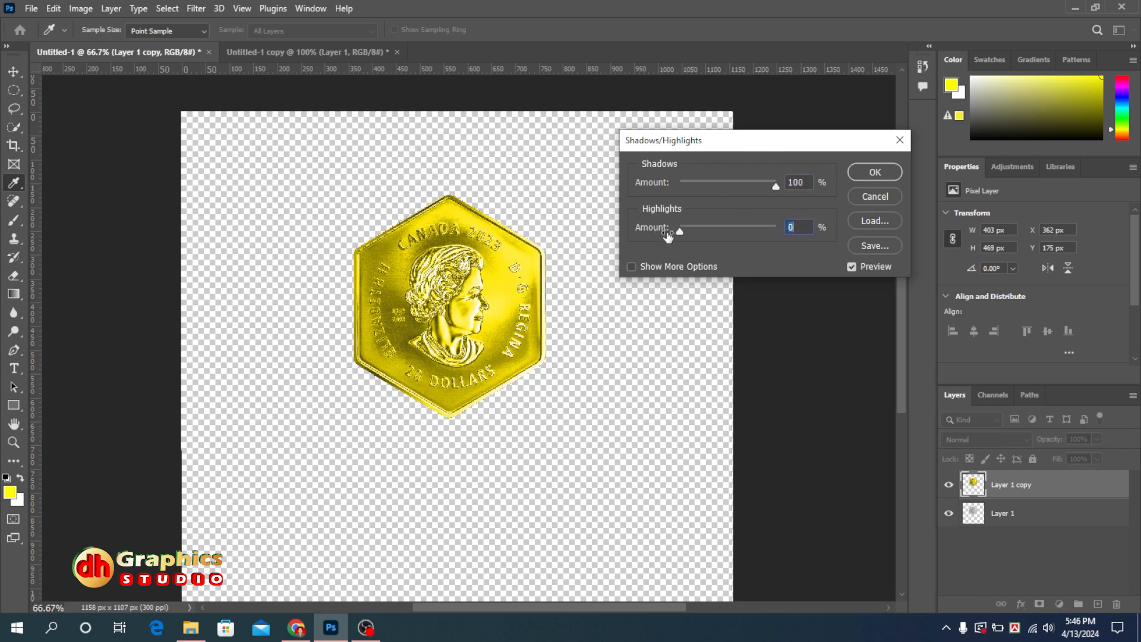
{"action": "left_click", "coordinate": [874, 172]}
Step: Move the gold coin up to about X 378 px, Y 85 px and delete the original silver coin layer
{"action": "key", "text": "v"}
{"action": "left_click_drag", "start_coordinate": [490, 294], "coordinate": [495, 267]}
{"action": "left_click_drag", "start_coordinate": [1011, 514], "coordinate": [1117, 604]}
Step: Duplicate the gold coin layer and flip the duplicate vertically
{"action": "key", "text": "ctrl+minus"}
{"action": "key", "text": "ctrl+j"}
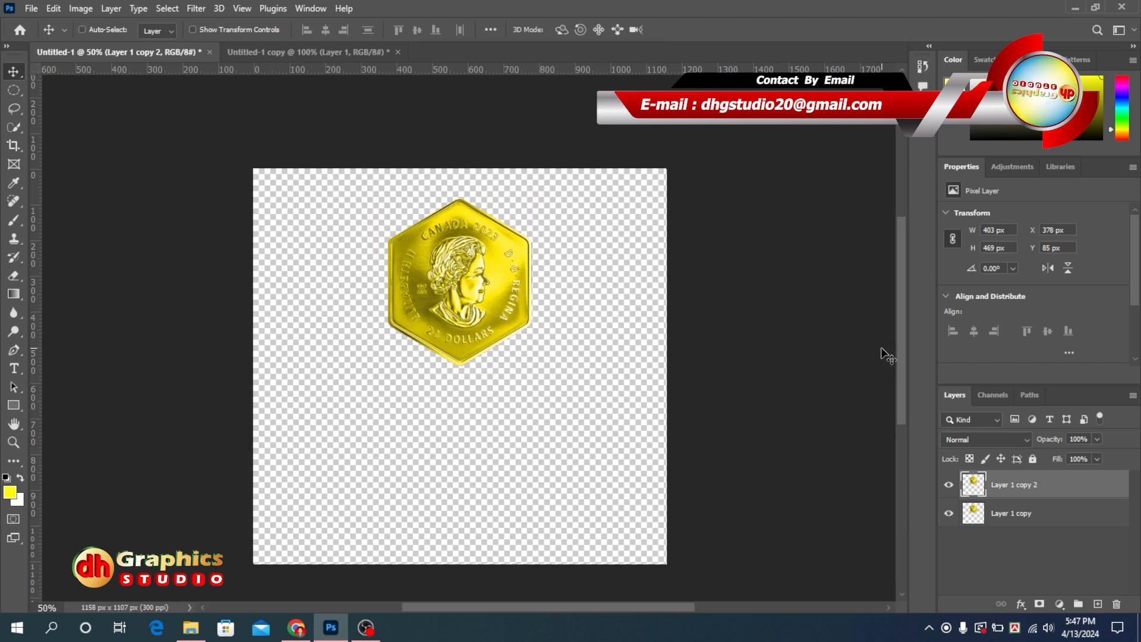
{"action": "left_click", "coordinate": [1067, 267]}
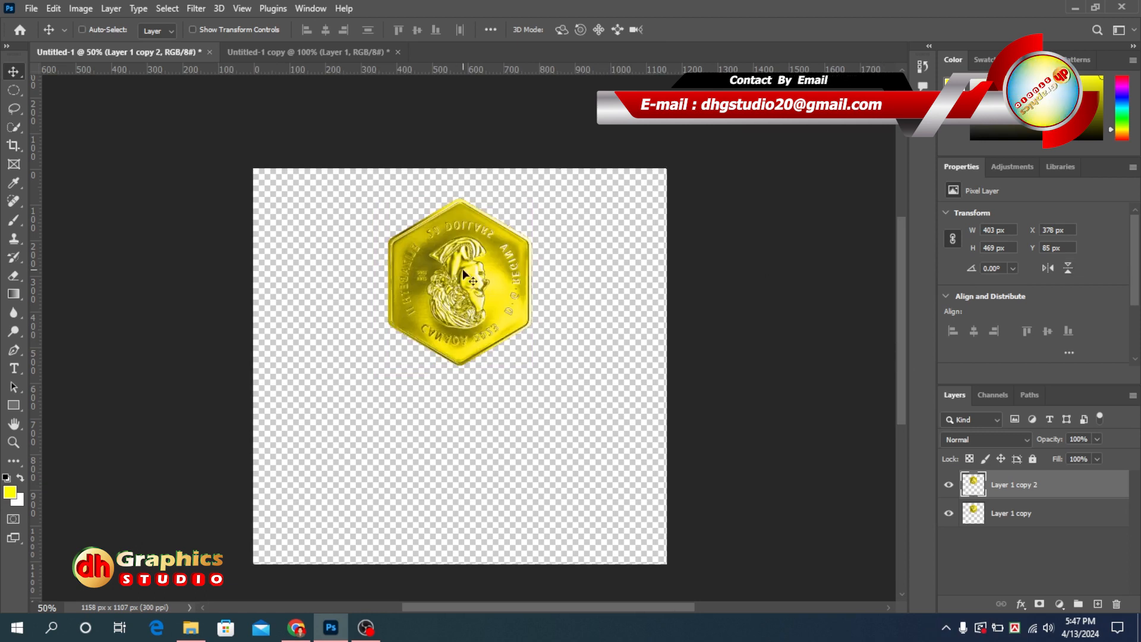
Step: Move the flipped coin straight down below the upright coin, to X 378 px, Y 558 px
{"action": "left_click_drag", "start_coordinate": [464, 275], "coordinate": [467, 444]}
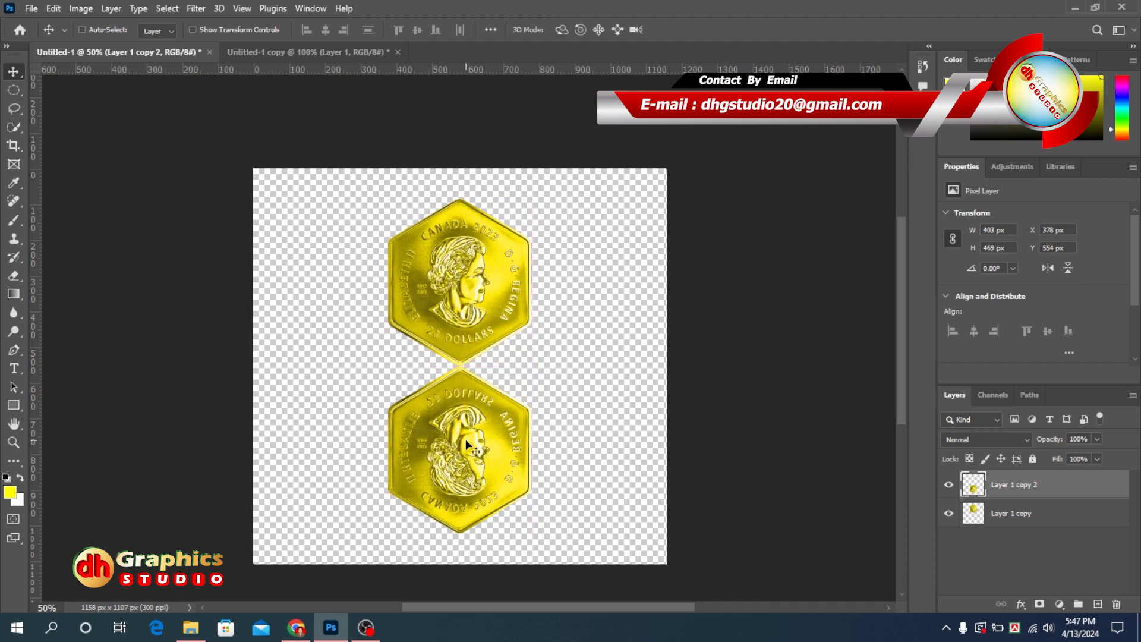
{"action": "key", "text": "Down"}
{"action": "key", "text": "Down"}
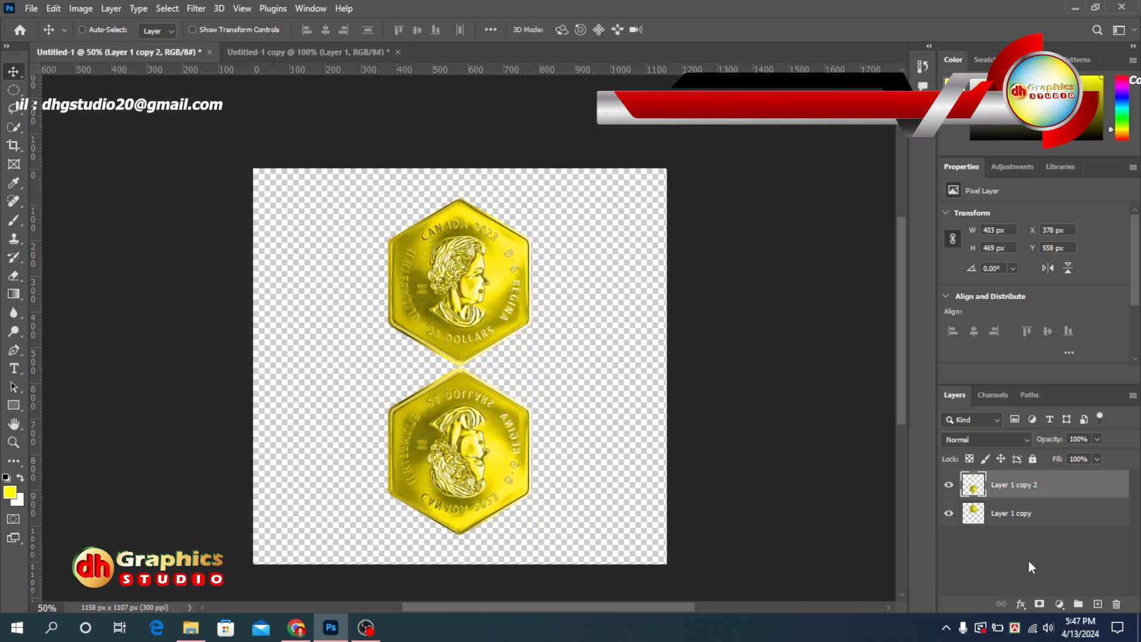
Step: Add a Solid Color fill layer in black (#000000) covering the whole canvas
{"action": "left_click", "coordinate": [1059, 604]}
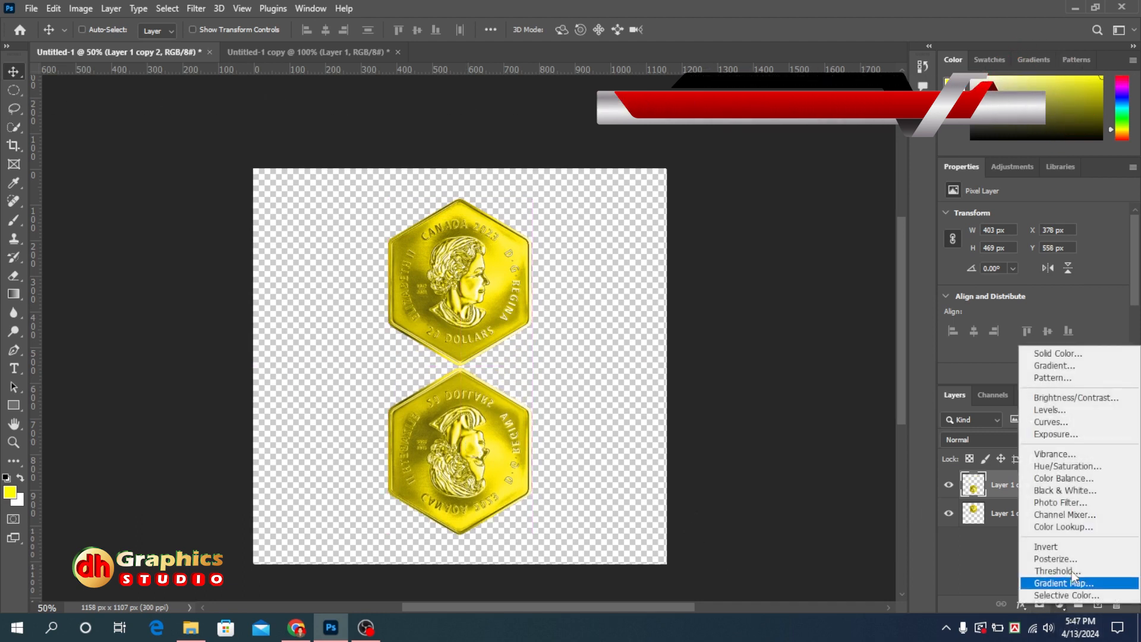
{"action": "left_click", "coordinate": [1063, 354]}
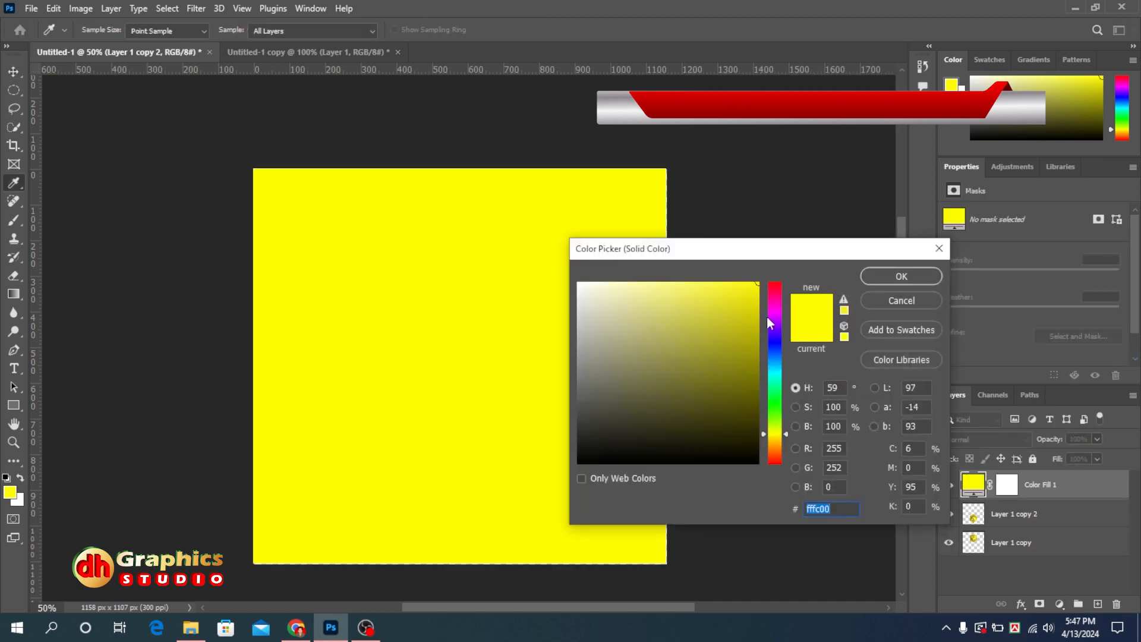
{"action": "mouse_move", "coordinate": [719, 365]}
{"action": "left_mouse_down"}
{"action": "mouse_move", "coordinate": [585, 453]}
{"action": "mouse_move", "coordinate": [558, 487]}
{"action": "left_mouse_up"}
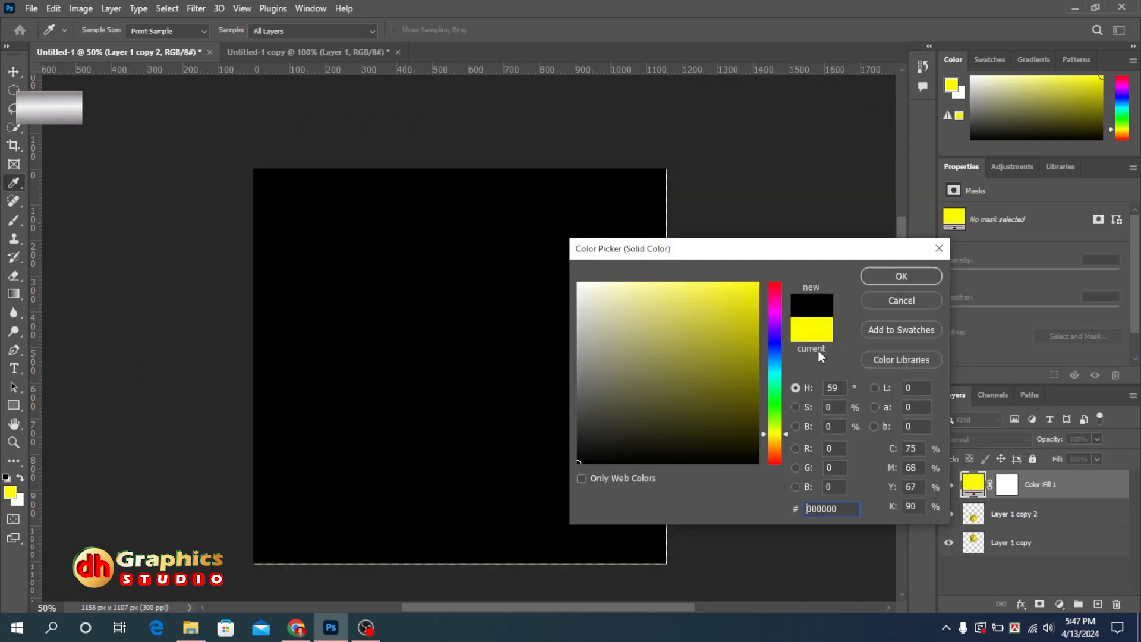
{"action": "left_click", "coordinate": [886, 276]}
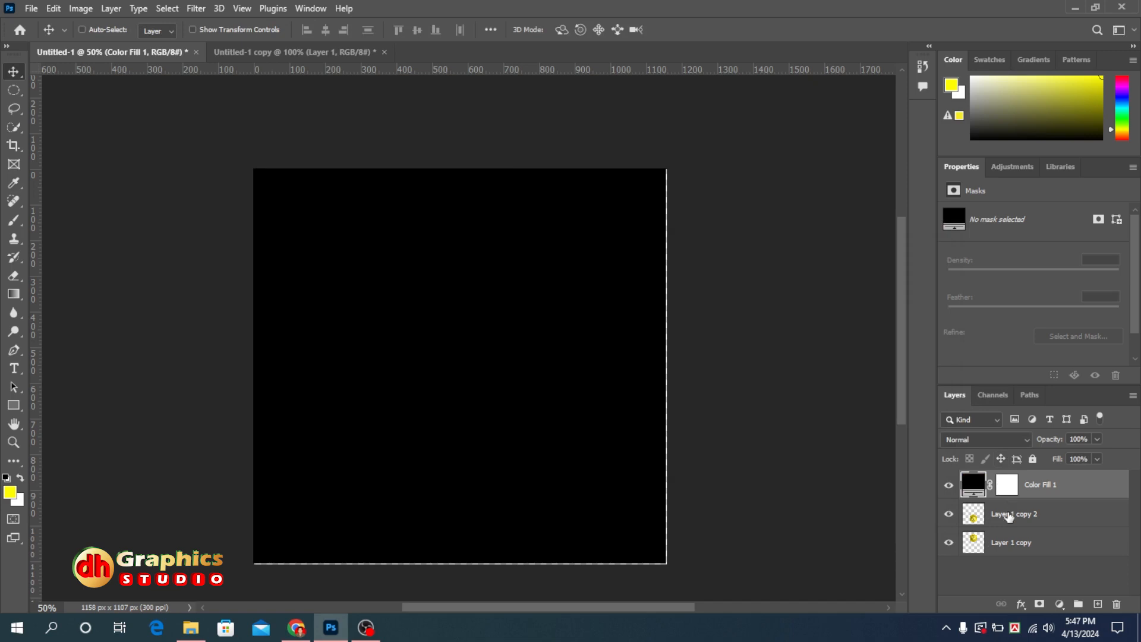
Step: Reorder the layers so the upright coin is first, the flipped coin second and the black fill beneath both, checking the flipped coin's visibility
{"action": "left_click_drag", "start_coordinate": [1008, 513], "coordinate": [1006, 479]}
{"action": "left_click_drag", "start_coordinate": [1001, 545], "coordinate": [1009, 514]}
{"action": "left_click", "coordinate": [949, 514]}
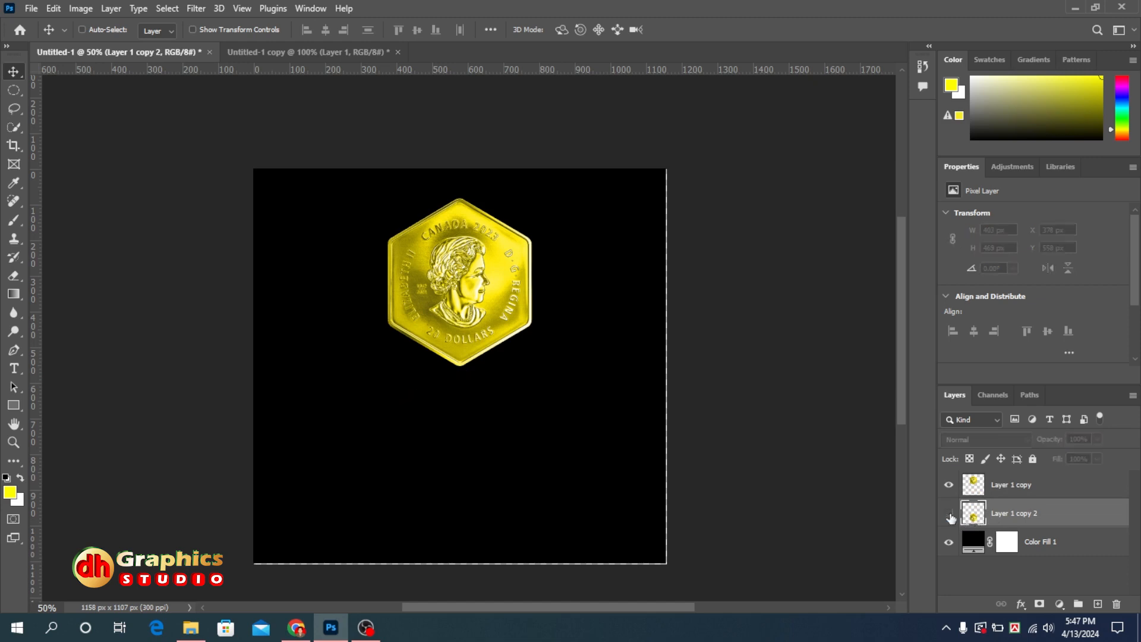
{"action": "left_click", "coordinate": [949, 514]}
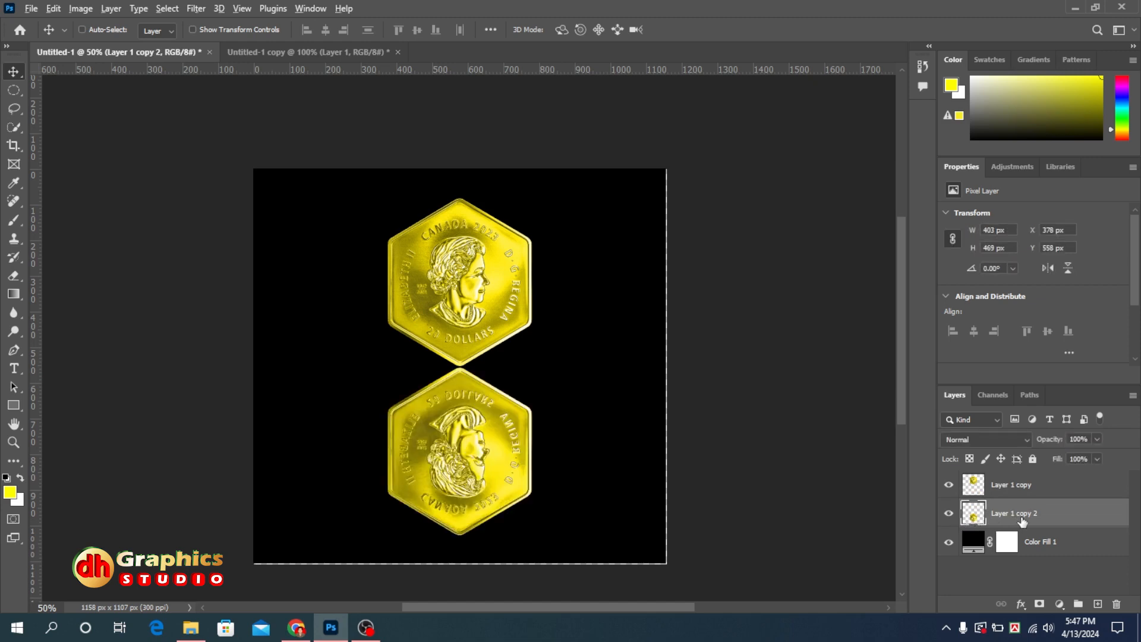
Step: Add a black layer mask to the flipped coin and shape the 150 px Soft Round brush into a narrow ellipse angled 87°
{"action": "left_click", "coordinate": [1039, 605], "text": "alt"}
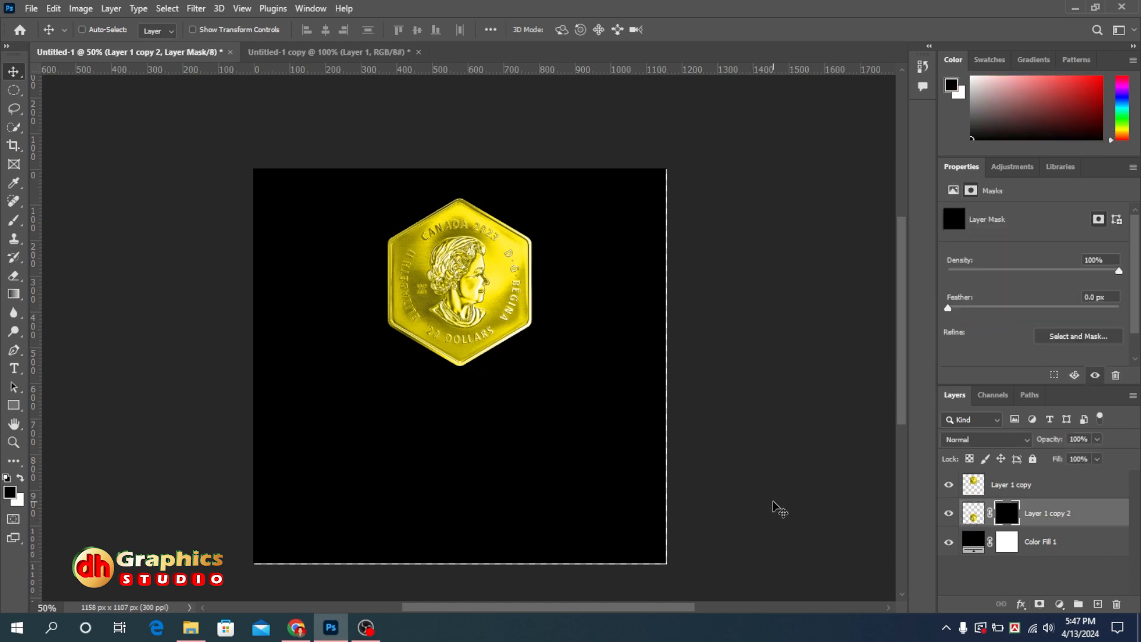
{"action": "key", "text": "b"}
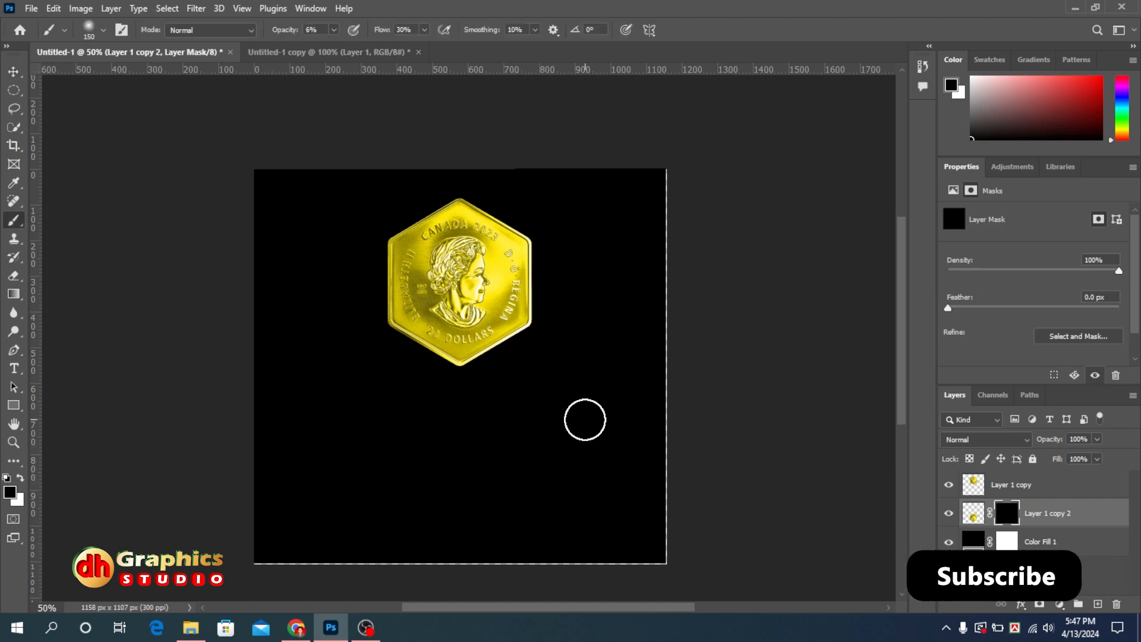
{"action": "right_click", "coordinate": [18, 217]}
{"action": "left_click", "coordinate": [60, 217]}
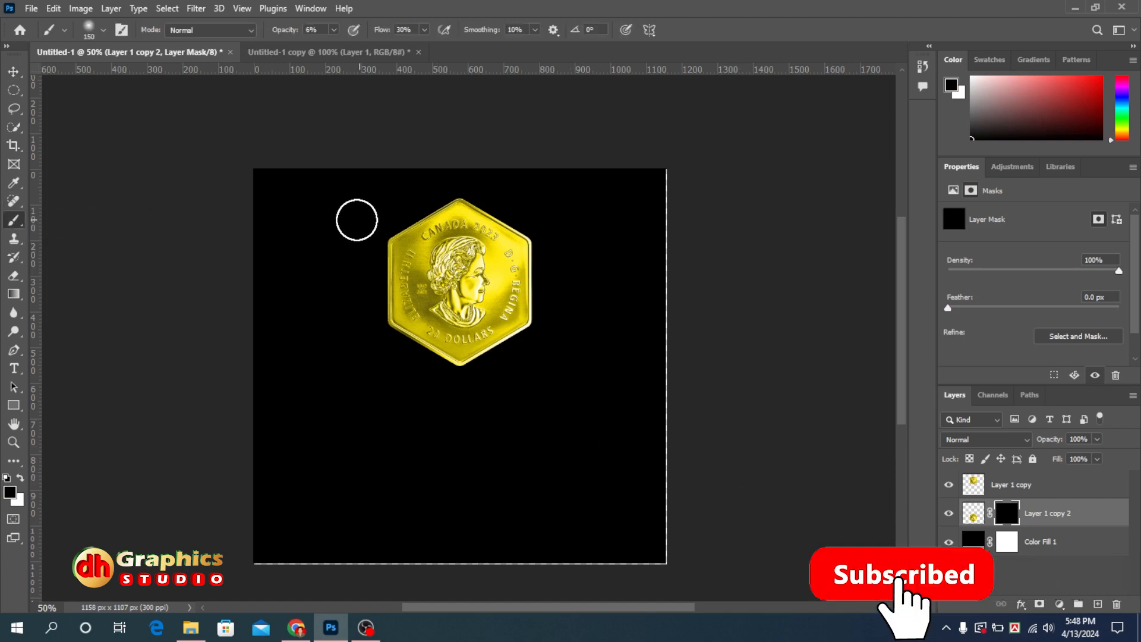
{"action": "left_click", "coordinate": [103, 30]}
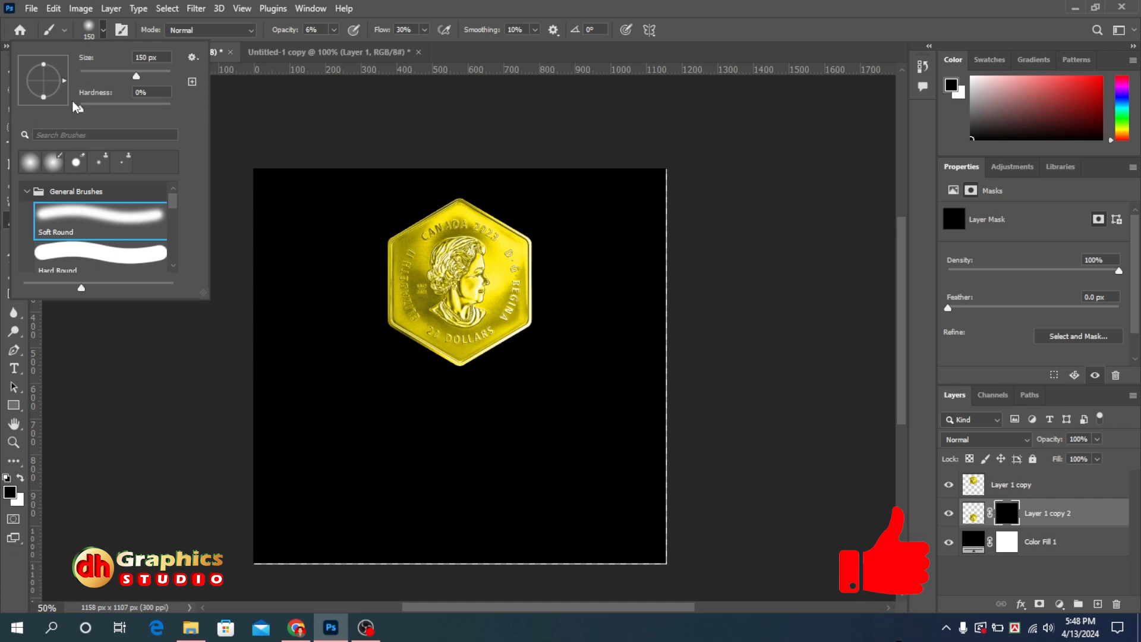
{"action": "left_click_drag", "start_coordinate": [44, 96], "coordinate": [55, 99]}
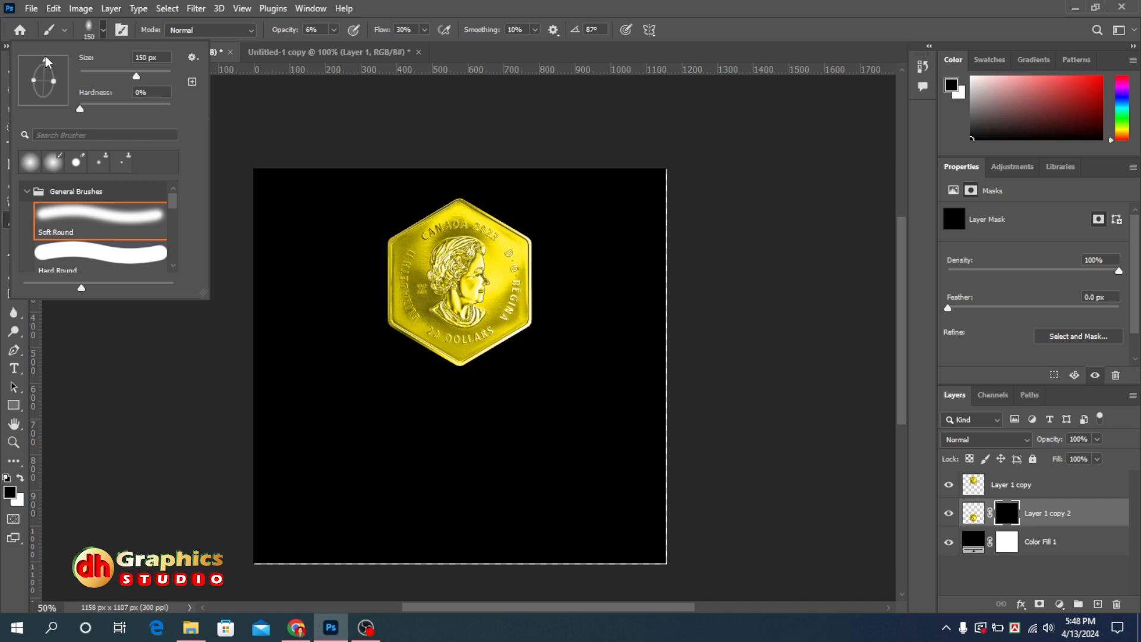
{"action": "left_click", "coordinate": [291, 114]}
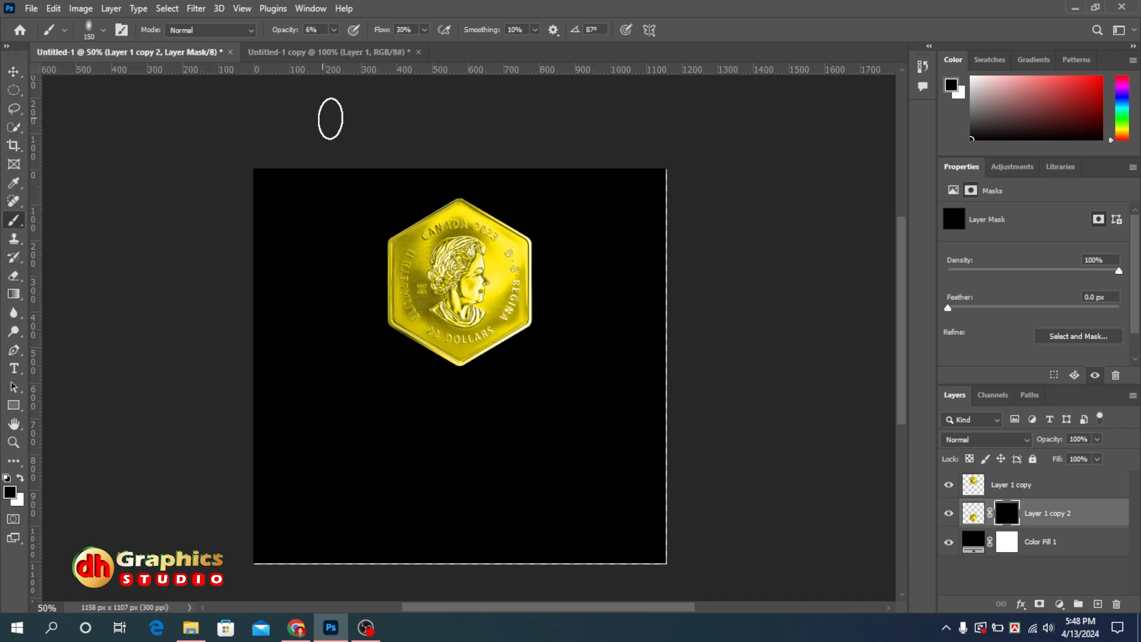
Step: Paint white across the upper part of the flipped coin's mask at 10% and 5% brush opacity to reveal a faint, fading reflection
{"action": "left_click", "coordinate": [334, 29]}
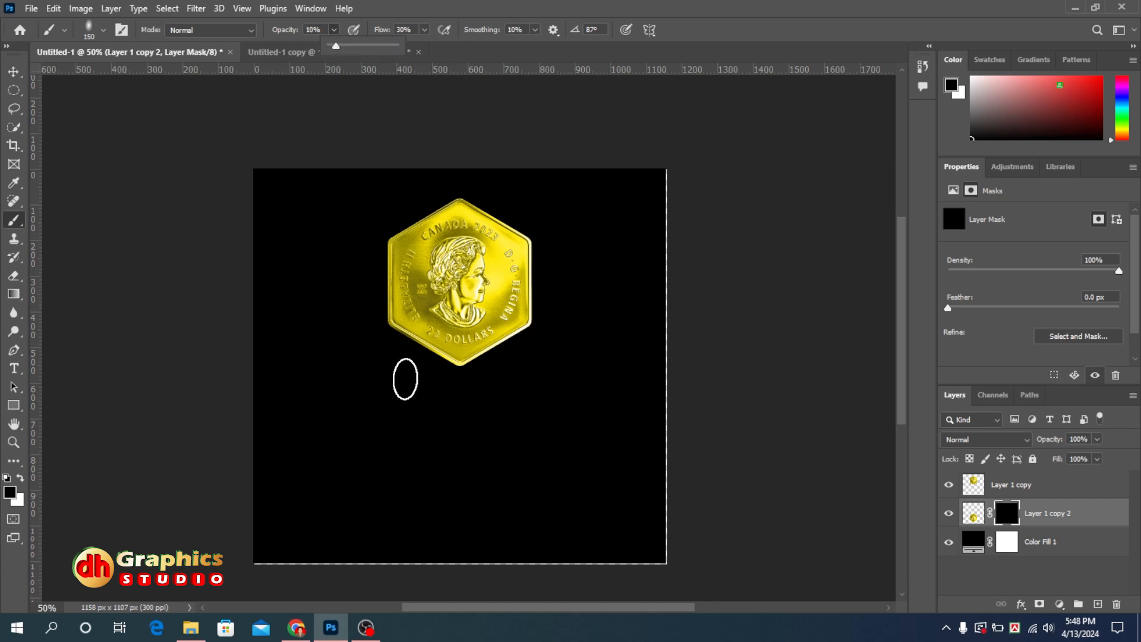
{"action": "left_click", "coordinate": [346, 378]}
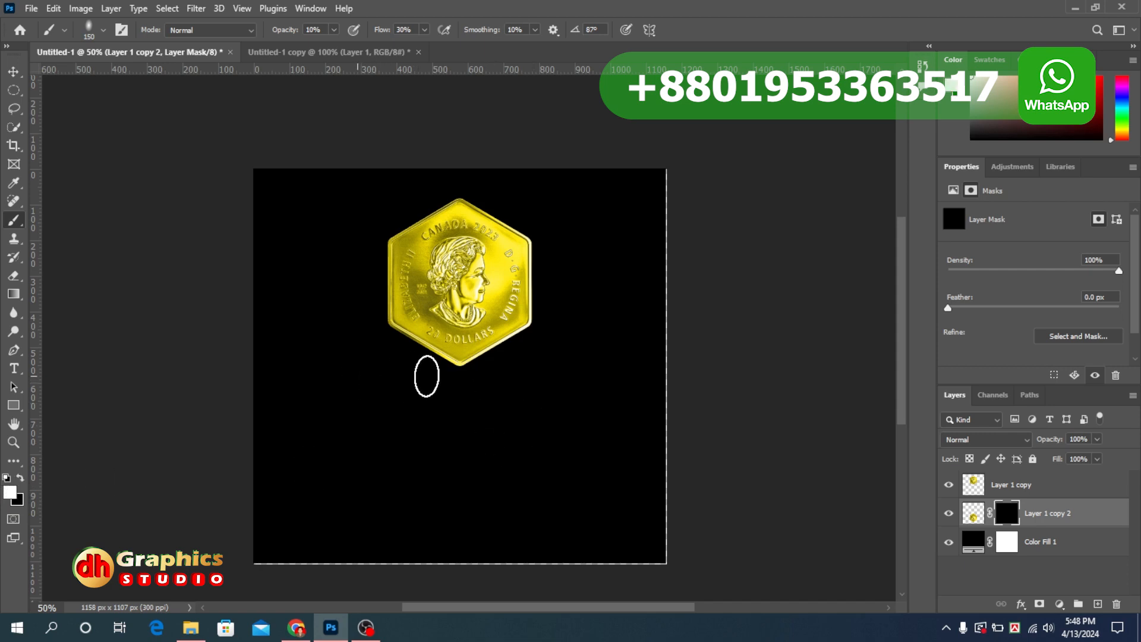
{"action": "left_click_drag", "start_coordinate": [209, 379], "coordinate": [356, 397]}
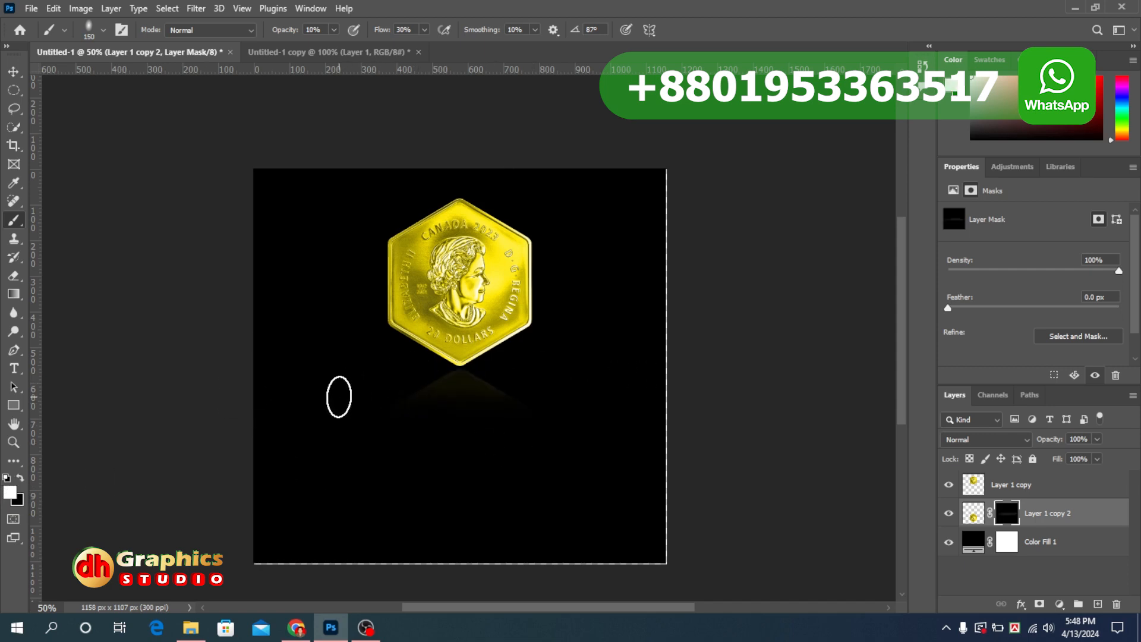
{"action": "left_click", "coordinate": [333, 30]}
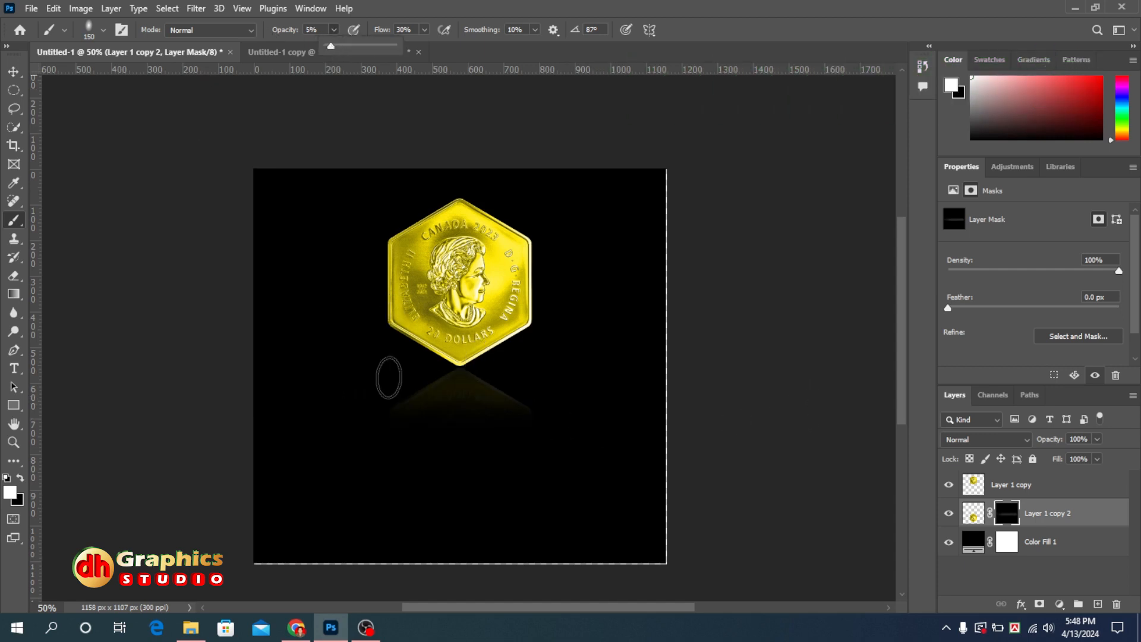
{"action": "mouse_move", "coordinate": [351, 413]}
{"action": "left_mouse_down"}
{"action": "mouse_move", "coordinate": [520, 415]}
{"action": "mouse_move", "coordinate": [55, 409]}
{"action": "left_mouse_up"}
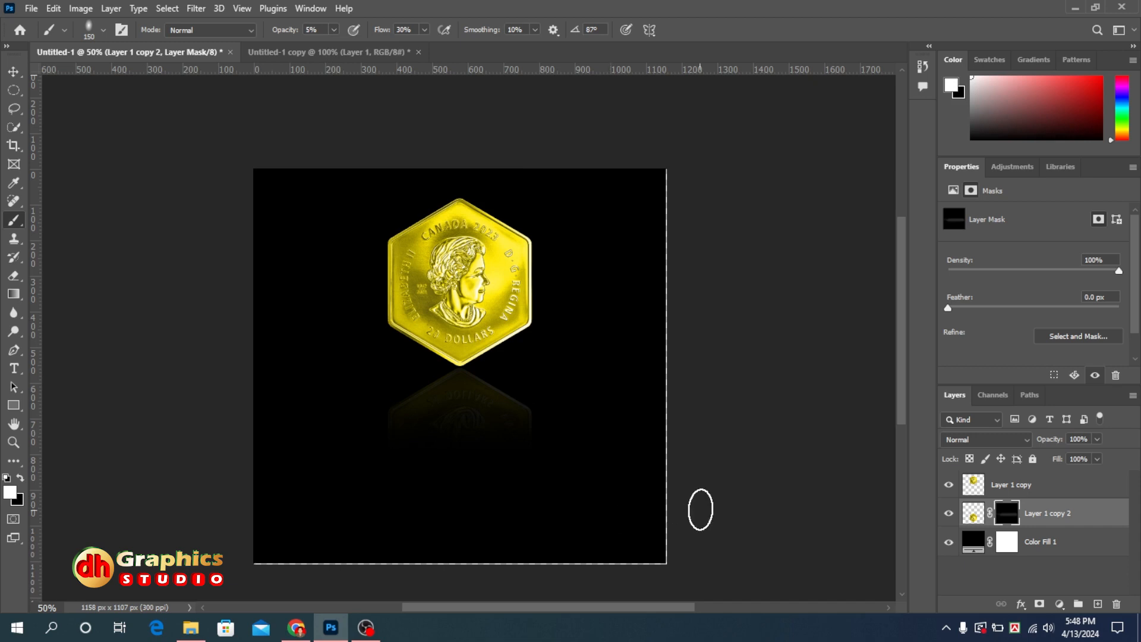
{"action": "key", "text": "v"}
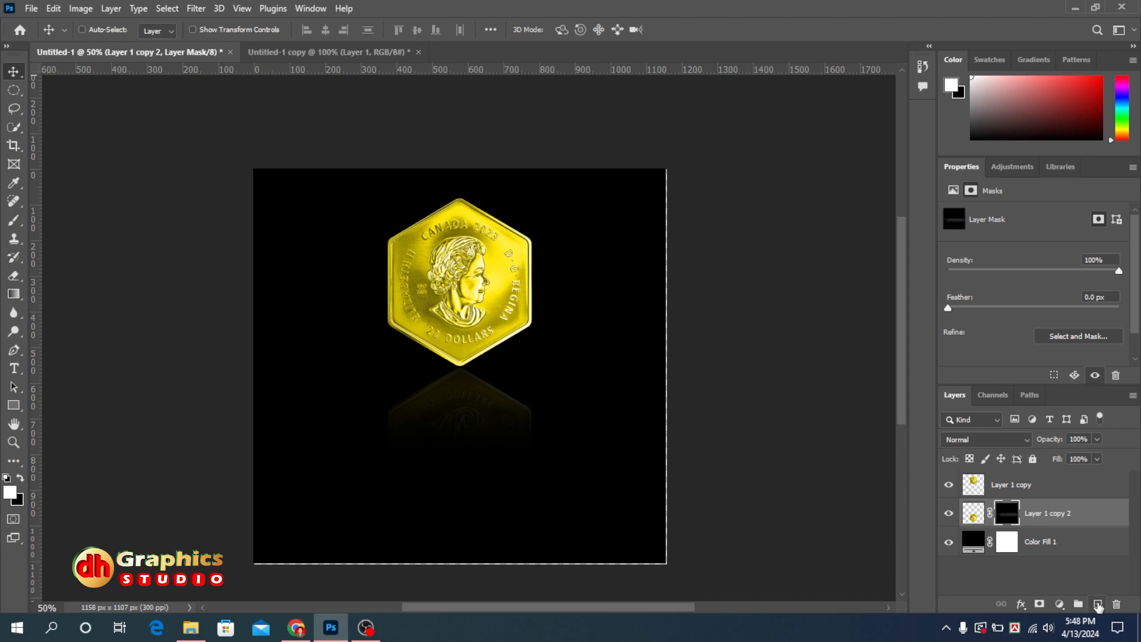
Step: Create a new empty layer and place it between the flipped coin and the black fill layer
{"action": "left_click", "coordinate": [1097, 605]}
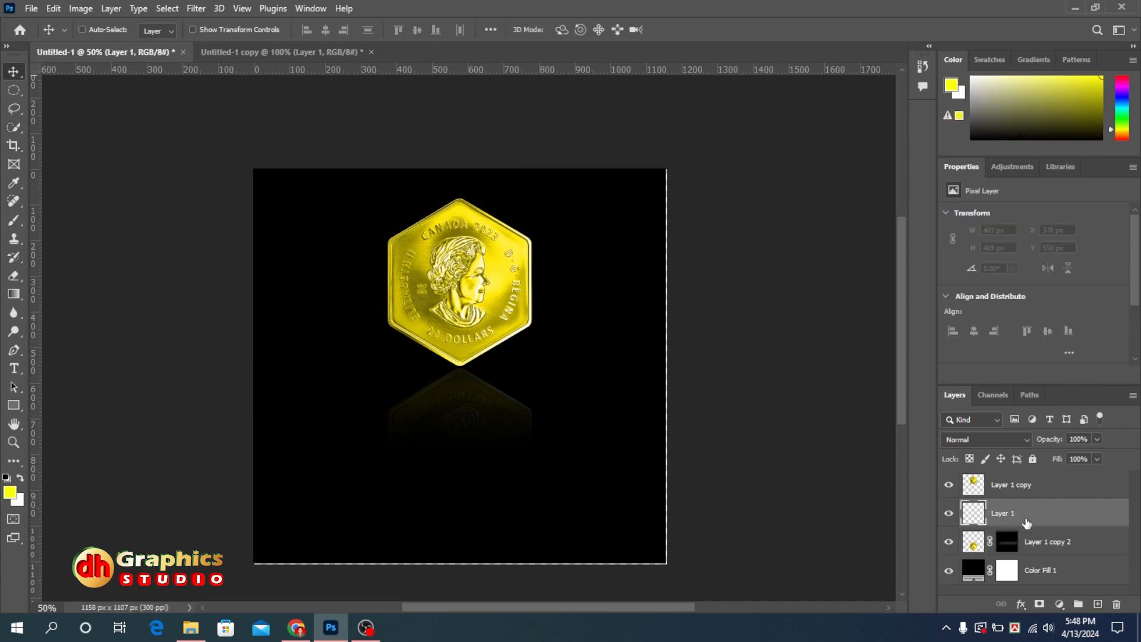
{"action": "left_click_drag", "start_coordinate": [1033, 542], "coordinate": [1010, 502]}
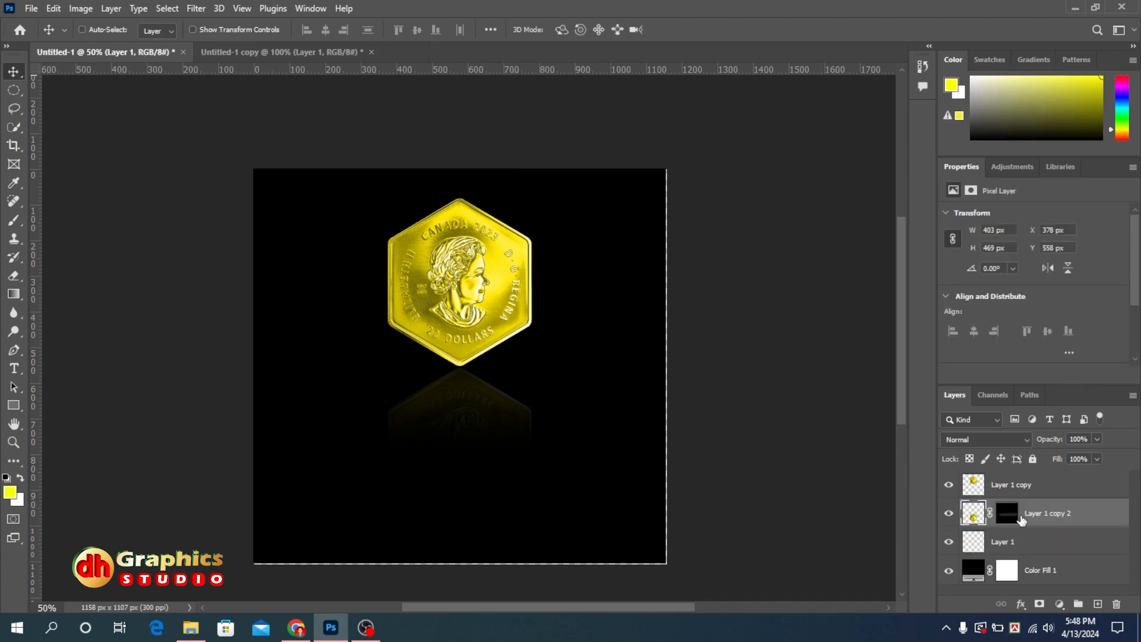
{"action": "left_click", "coordinate": [1019, 546]}
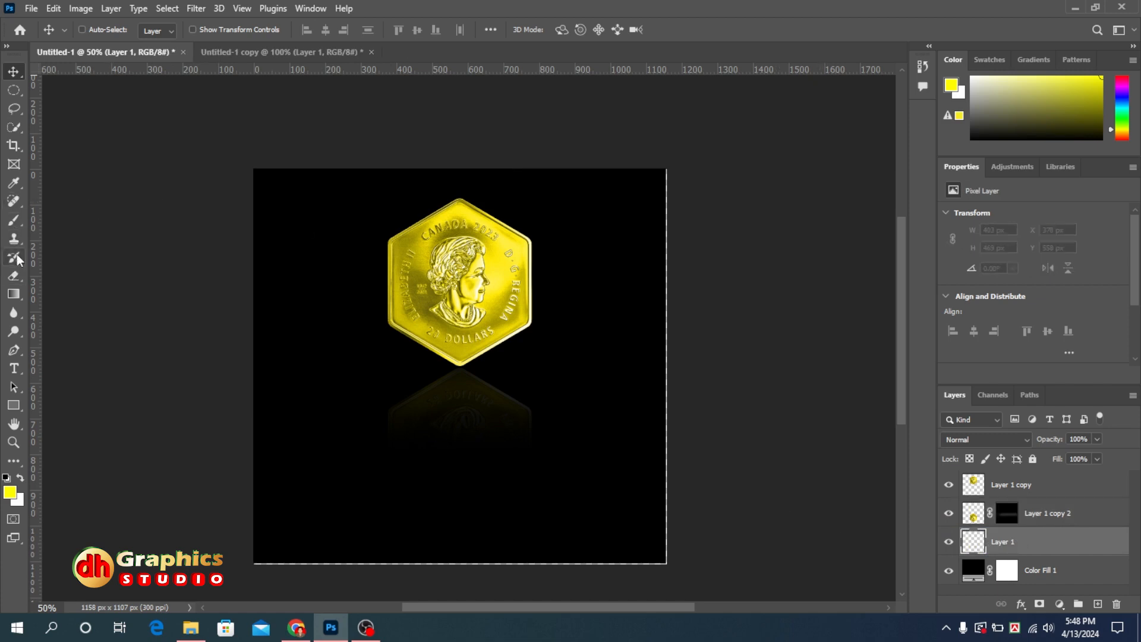
Step: Reshape the Soft Round brush into a horizontal ellipse at 0° and set its size to 354 px
{"action": "left_click", "coordinate": [16, 222]}
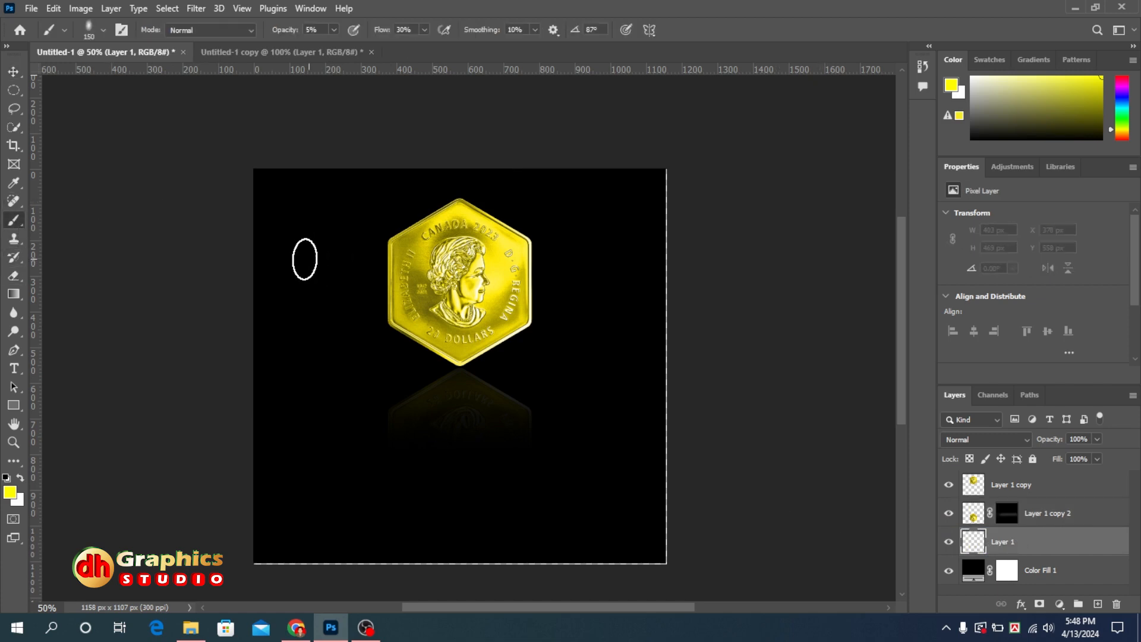
{"action": "left_click", "coordinate": [104, 31]}
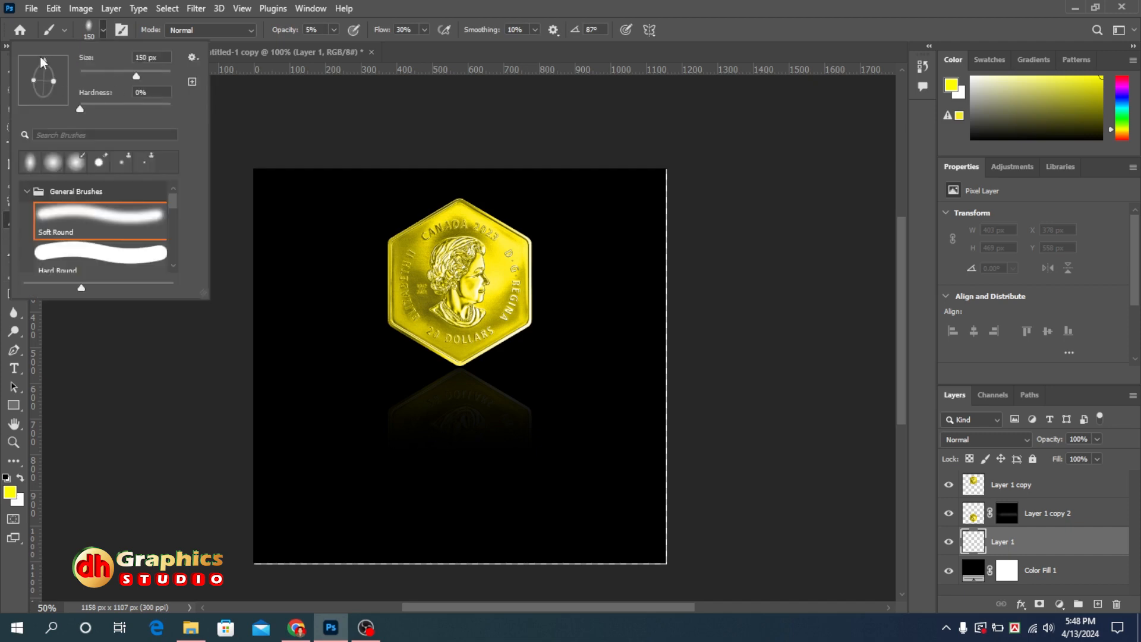
{"action": "left_click_drag", "start_coordinate": [46, 59], "coordinate": [66, 88]}
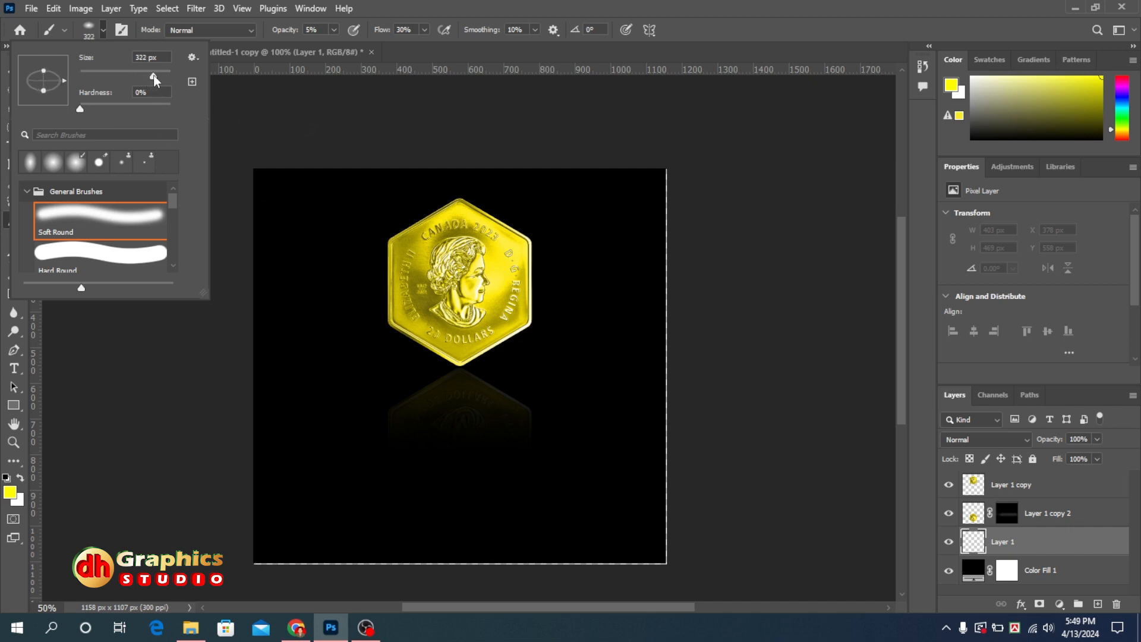
{"action": "left_click_drag", "start_coordinate": [156, 75], "coordinate": [154, 76]}
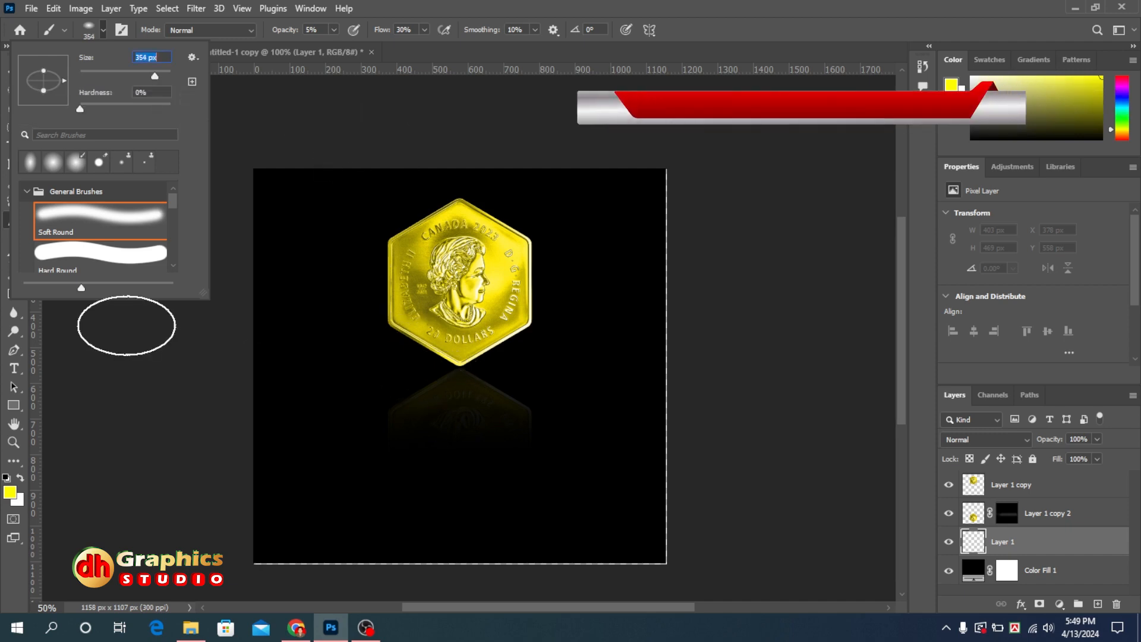
{"action": "left_click", "coordinate": [74, 329]}
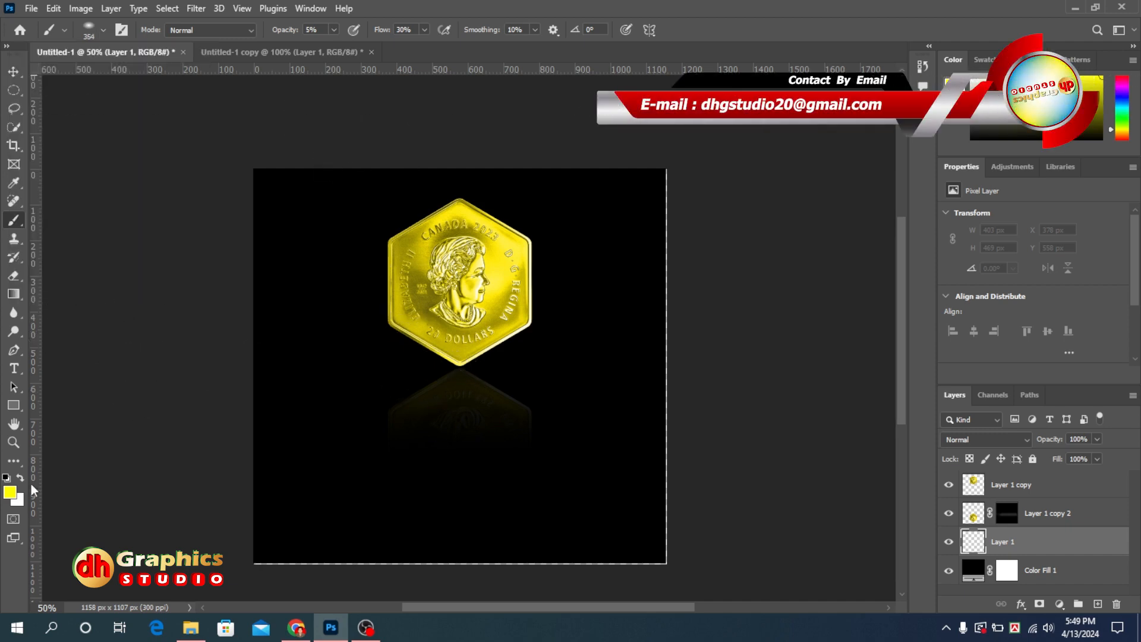
Step: Set the foreground color to white (#ffffff) and the brush flow to 24%
{"action": "left_click", "coordinate": [10, 493]}
{"action": "left_click", "coordinate": [578, 284]}
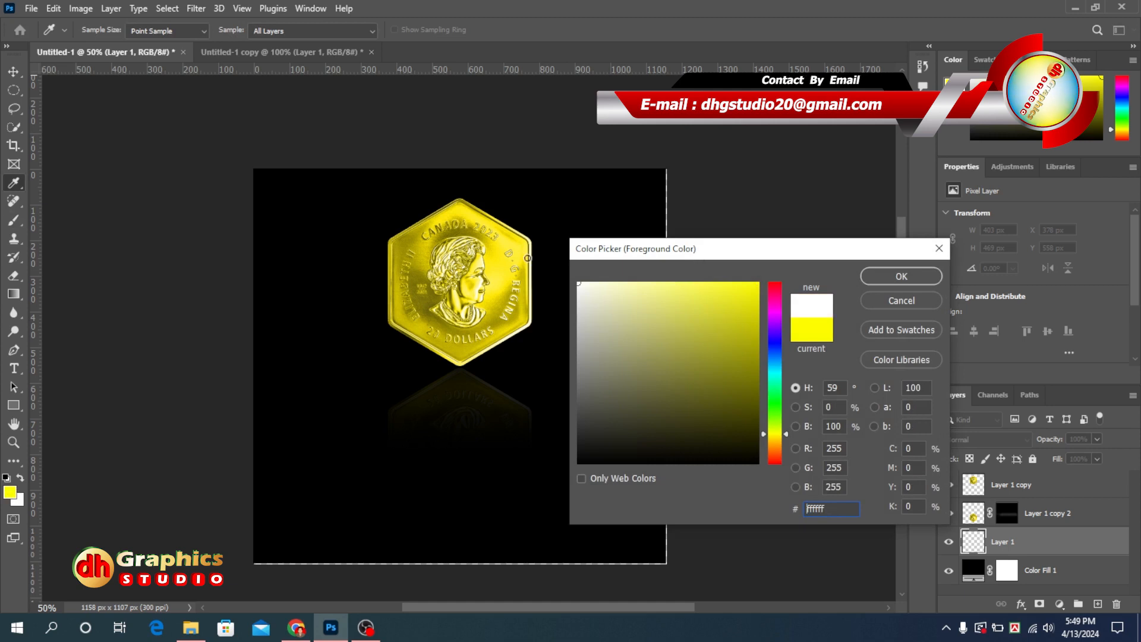
{"action": "left_click", "coordinate": [916, 275]}
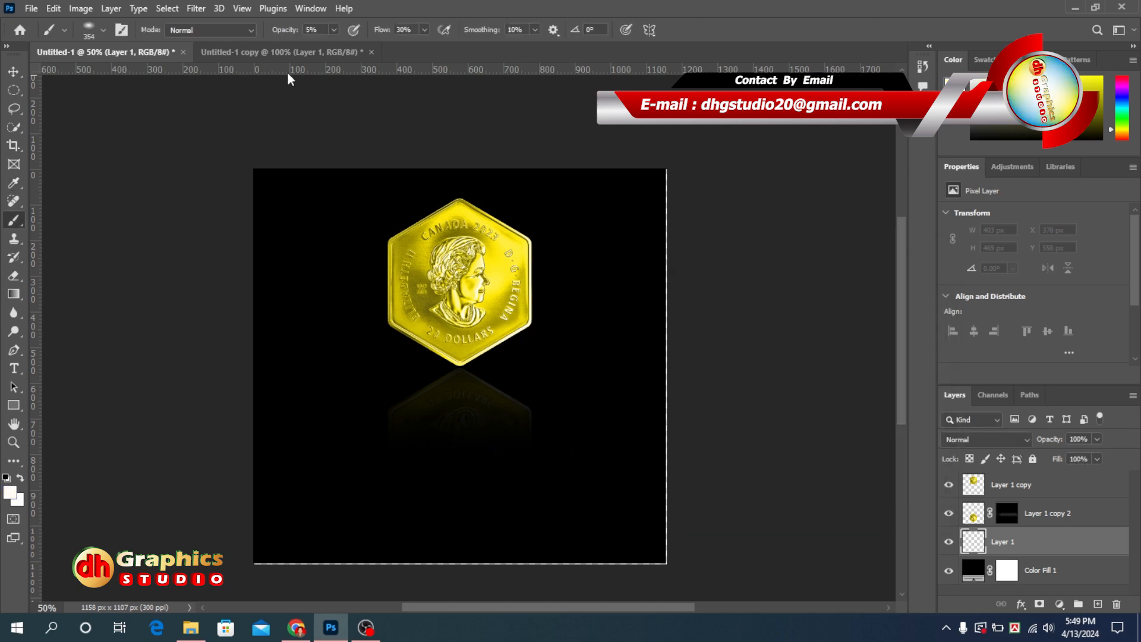
{"action": "left_click", "coordinate": [424, 29]}
{"action": "left_click_drag", "start_coordinate": [421, 45], "coordinate": [419, 46]}
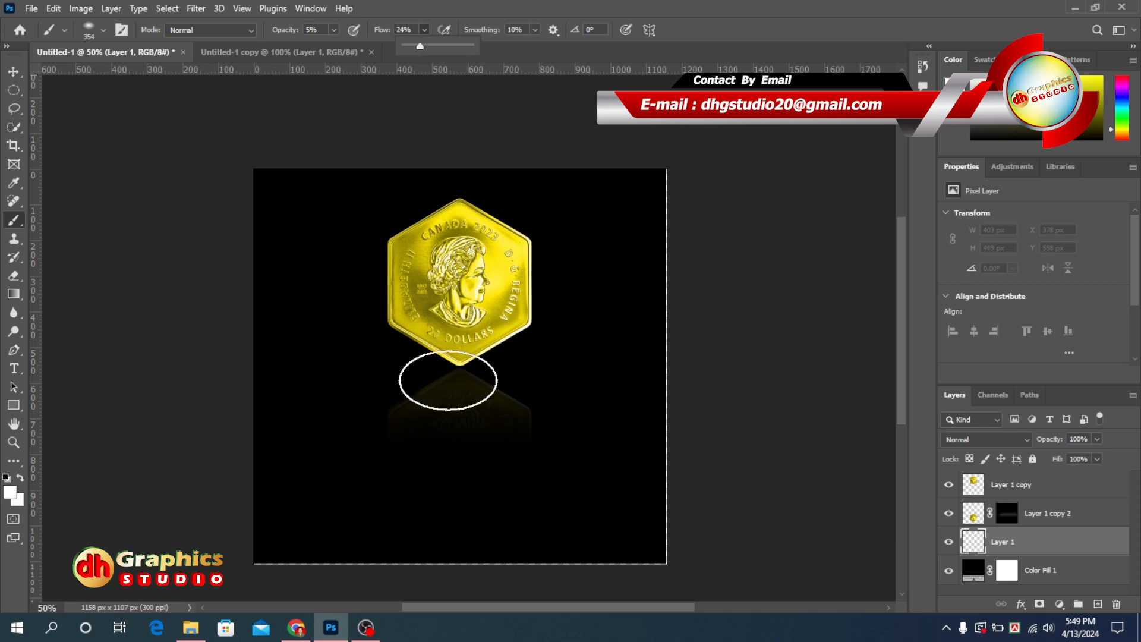
Step: Flatten the brush ellipse further and dab a white glow at the coin's lower tip on the empty layer, at 5% and 90% opacity
{"action": "left_click", "coordinate": [102, 31]}
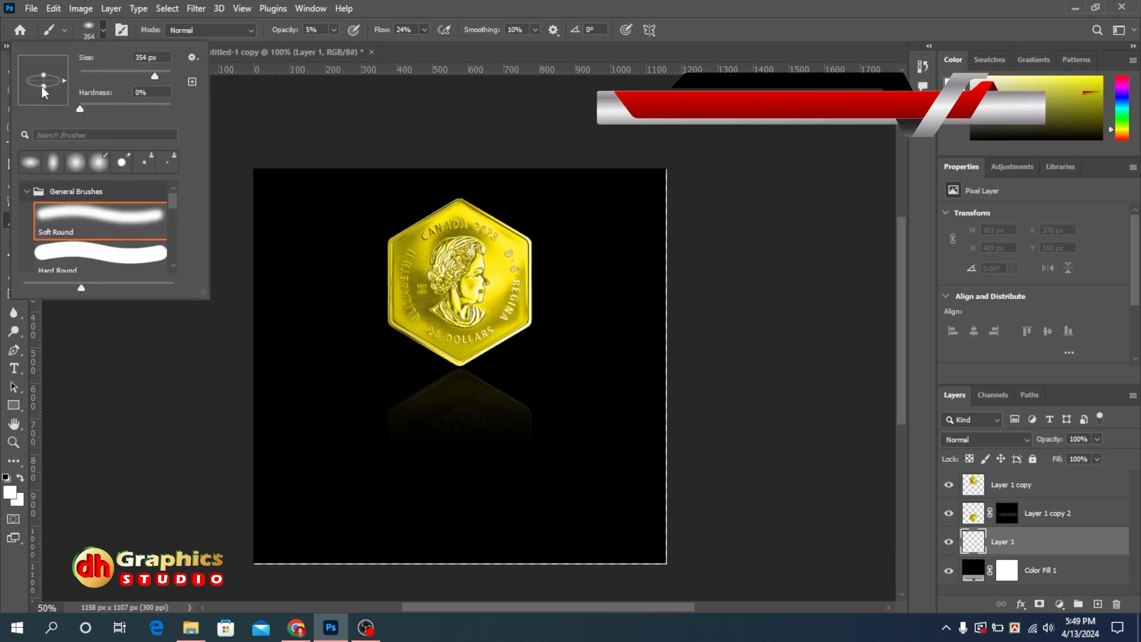
{"action": "left_click", "coordinate": [291, 109]}
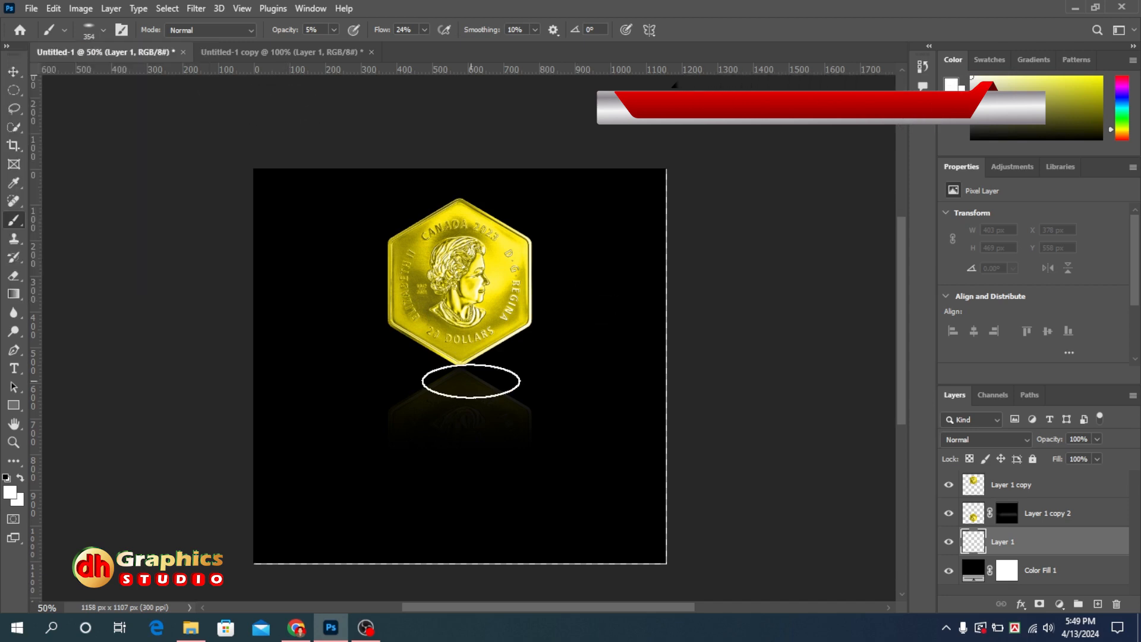
{"action": "left_click", "coordinate": [464, 377]}
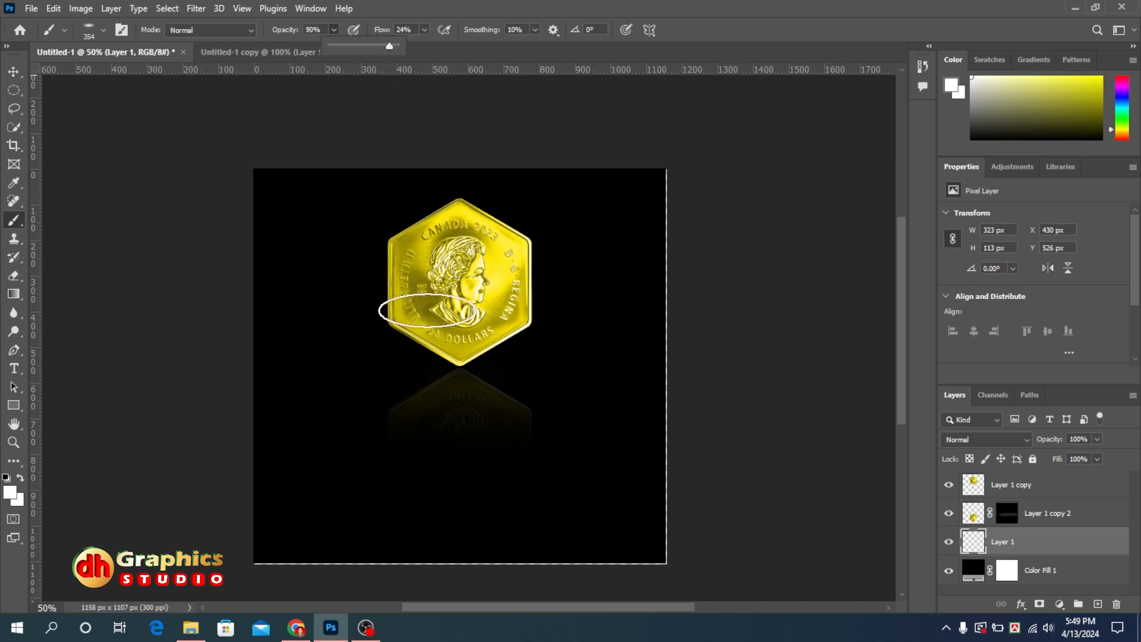
{"action": "left_click", "coordinate": [460, 377]}
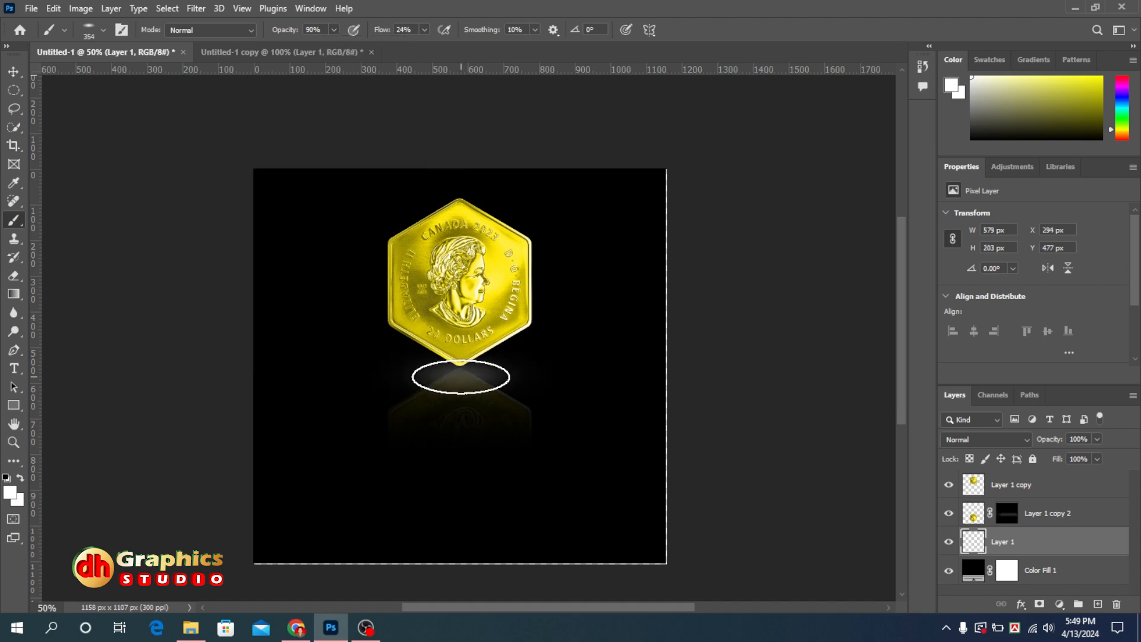
Step: Stretch the white glow layer horizontally about its centre to a width of about 209%, keeping its height at 100%
{"action": "left_click", "coordinate": [14, 72]}
{"action": "key", "text": "ctrl+t"}
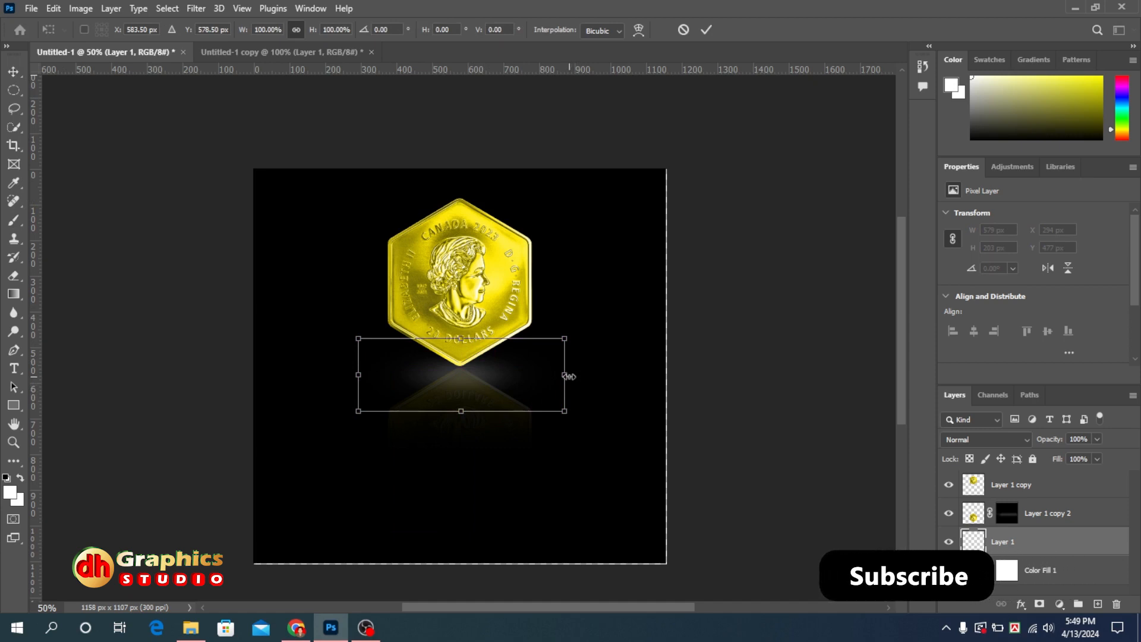
{"action": "left_click_drag", "start_coordinate": [571, 376], "coordinate": [677, 378]}
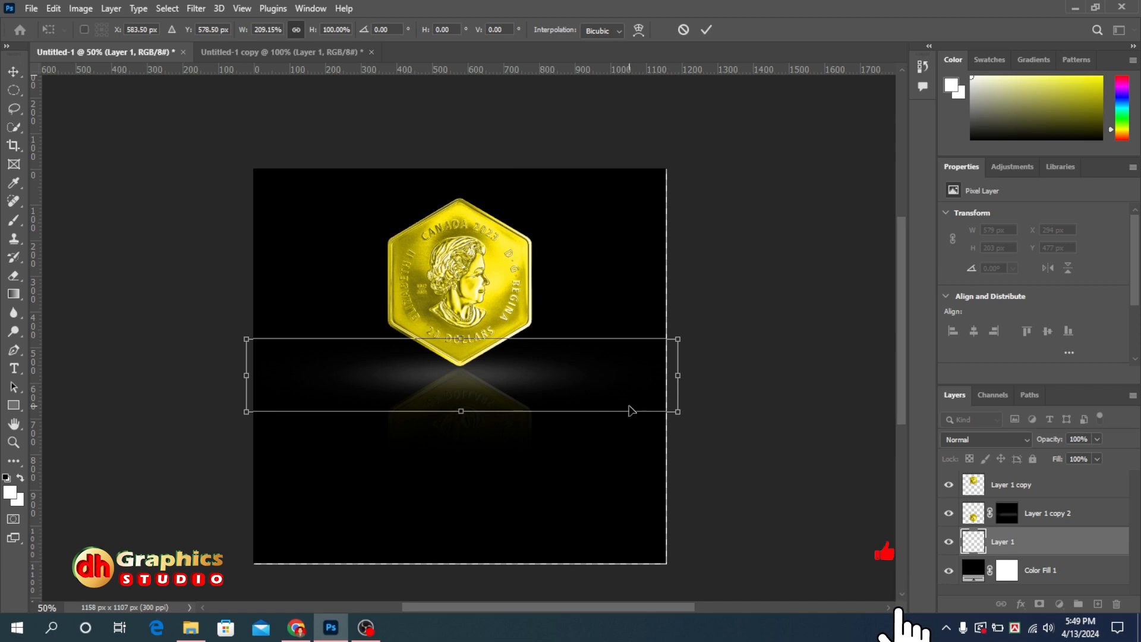
{"action": "key", "text": "Return"}
Step: In the Untitled-1 copy document, select the black background around the silver coin with Quick Selection and delete it
{"action": "left_click", "coordinate": [234, 52]}
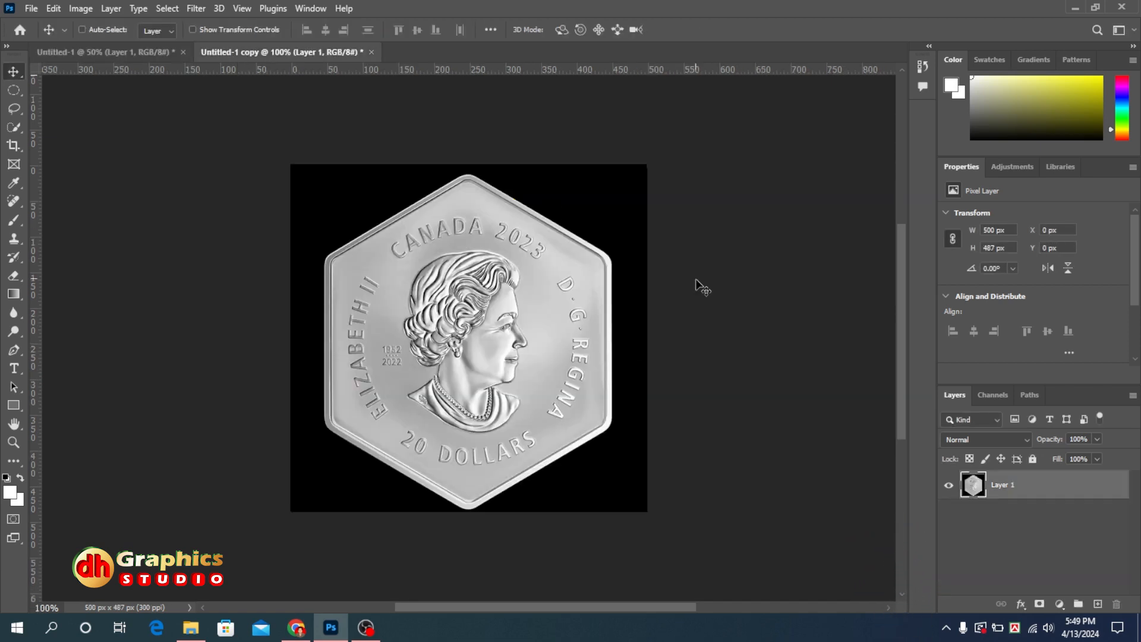
{"action": "left_click", "coordinate": [15, 127]}
{"action": "left_click", "coordinate": [66, 141]}
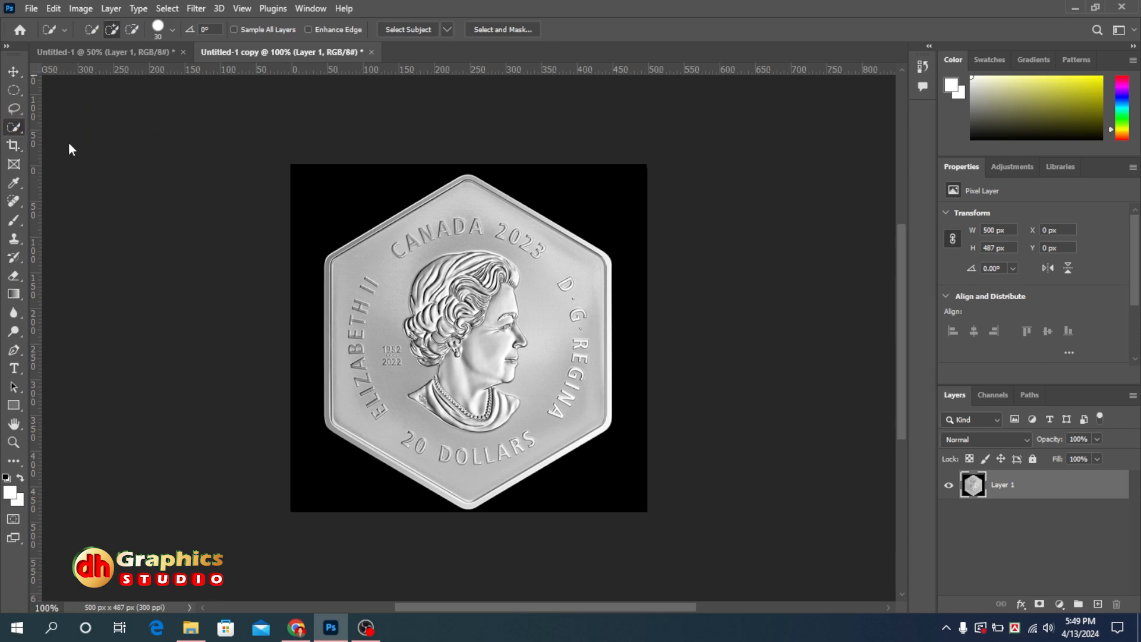
{"action": "mouse_move", "coordinate": [336, 198]}
{"action": "left_mouse_down"}
{"action": "mouse_move", "coordinate": [423, 211]}
{"action": "mouse_move", "coordinate": [579, 187]}
{"action": "mouse_move", "coordinate": [641, 316]}
{"action": "left_mouse_up"}
{"action": "left_click_drag", "start_coordinate": [633, 434], "coordinate": [604, 492]}
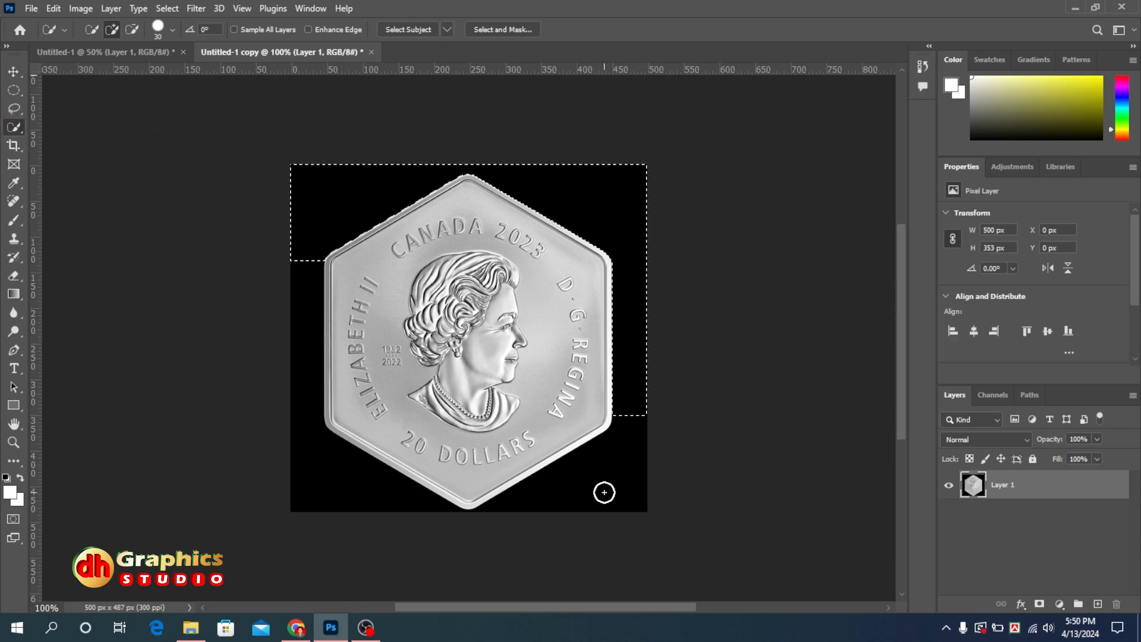
{"action": "mouse_move", "coordinate": [362, 479]}
{"action": "left_mouse_down"}
{"action": "mouse_move", "coordinate": [309, 481]}
{"action": "mouse_move", "coordinate": [293, 334]}
{"action": "left_mouse_up"}
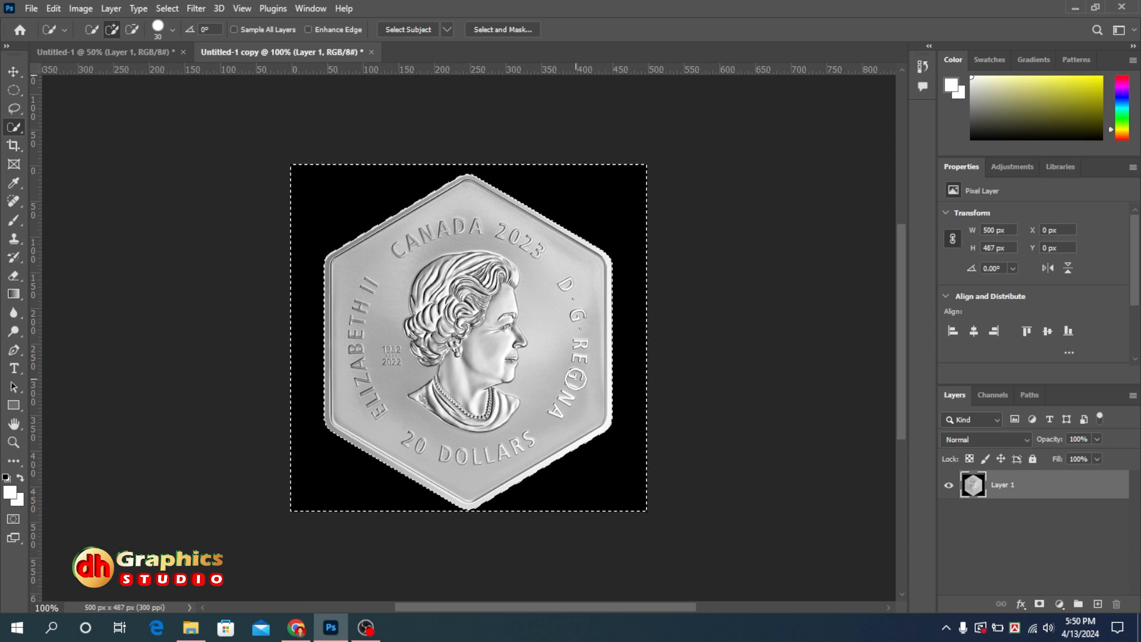
{"action": "key", "text": "Delete"}
{"action": "key", "text": "ctrl+d"}
{"action": "key", "text": "v"}
Step: Extend the canvas on all four sides of the coin with the Crop tool to about 1351 x 1103 px
{"action": "key", "text": "ctrl+minus"}
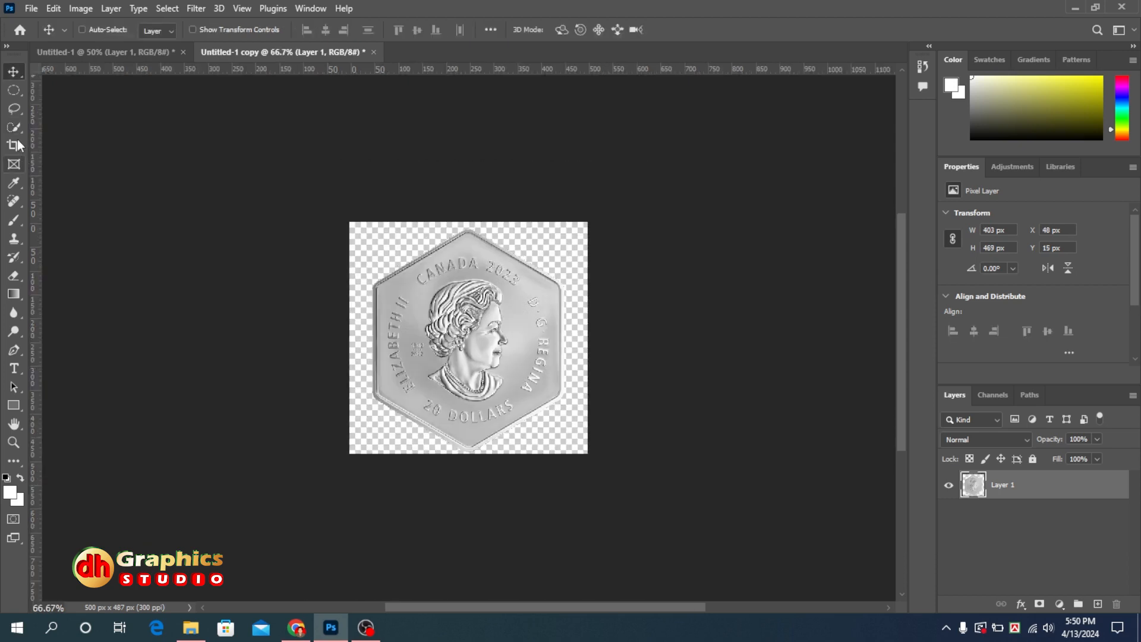
{"action": "left_click", "coordinate": [14, 143]}
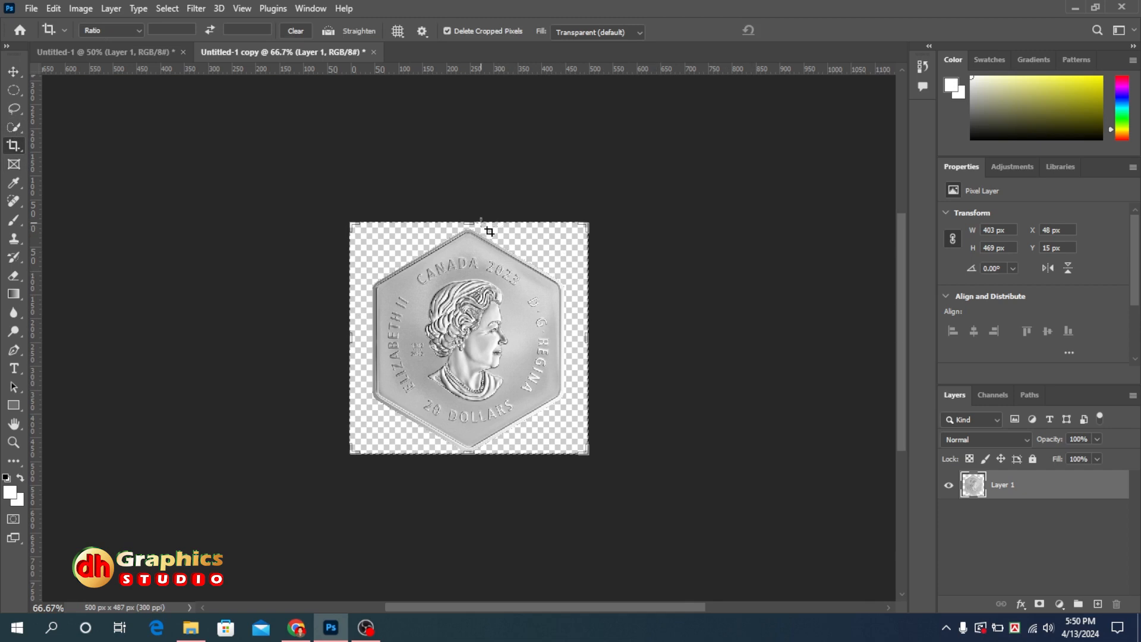
{"action": "left_click_drag", "start_coordinate": [466, 222], "coordinate": [464, 140]}
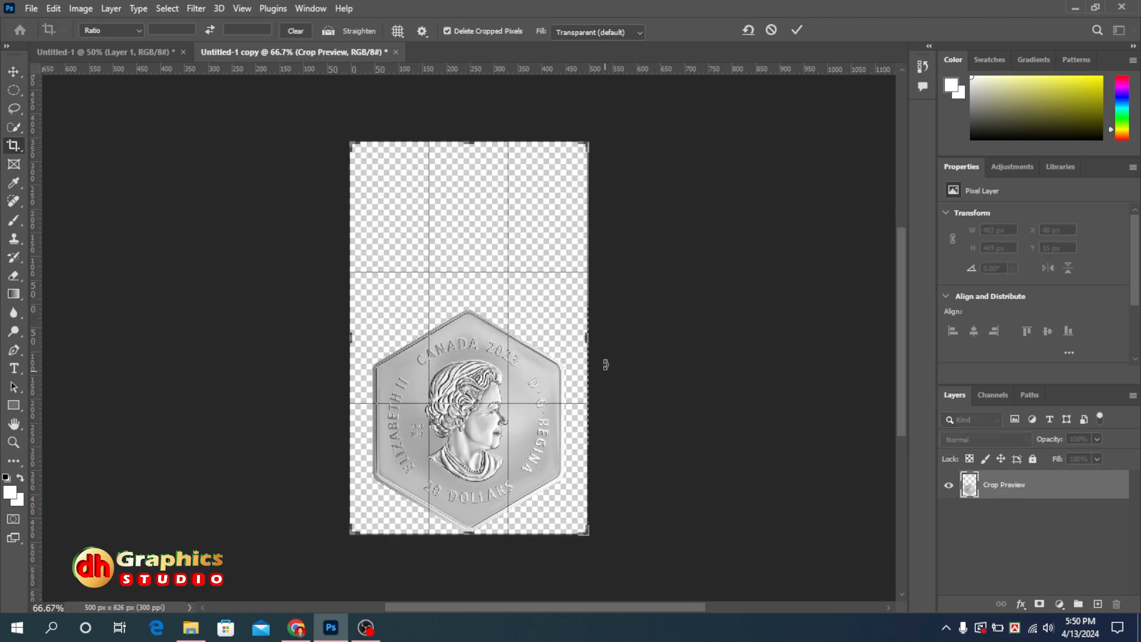
{"action": "left_click_drag", "start_coordinate": [591, 343], "coordinate": [701, 337]}
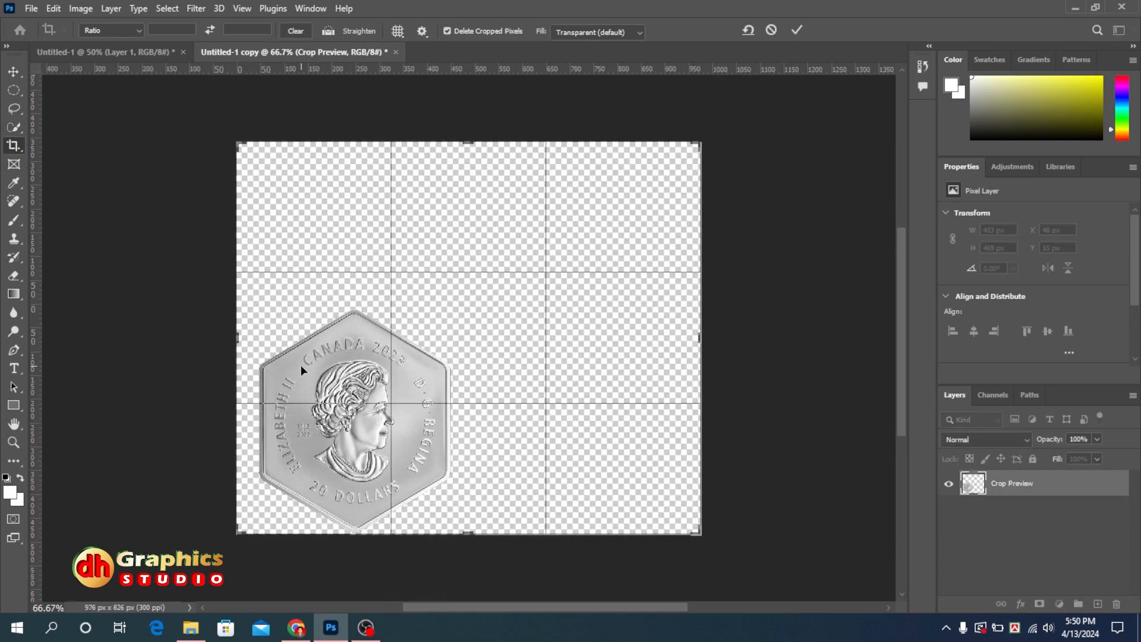
{"action": "left_click_drag", "start_coordinate": [240, 342], "coordinate": [148, 333]}
{"action": "left_click_drag", "start_coordinate": [486, 533], "coordinate": [484, 598]}
{"action": "key", "text": "Return"}
{"action": "key", "text": "v"}
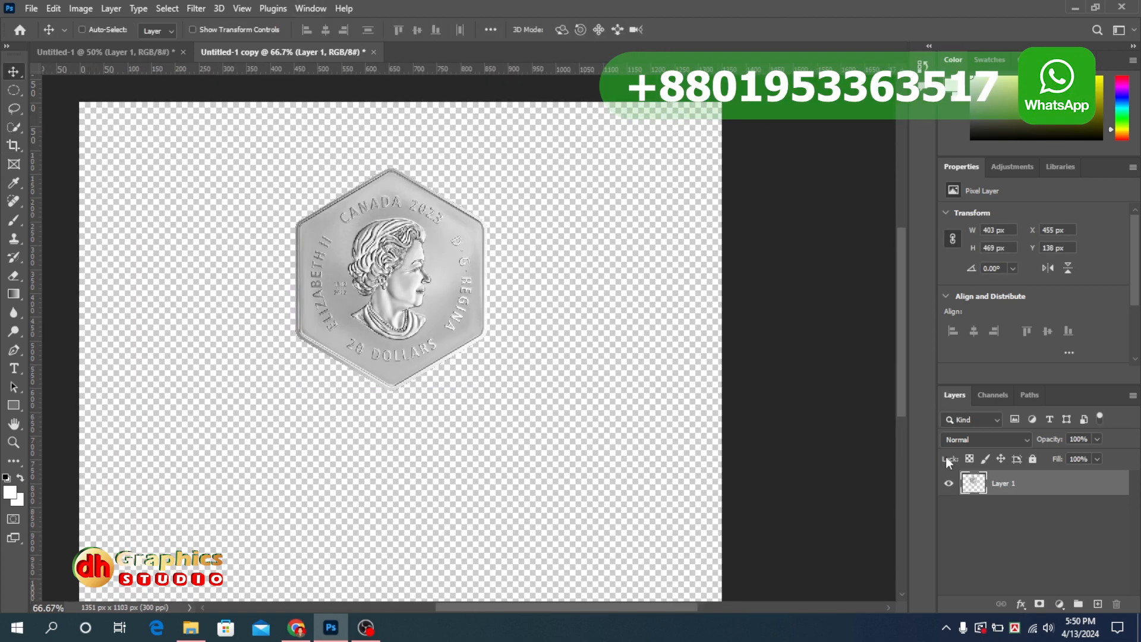
Step: Duplicate the coin layer and apply a Black & White adjustment with the Default preset to the copy
{"action": "key", "text": "ctrl+j"}
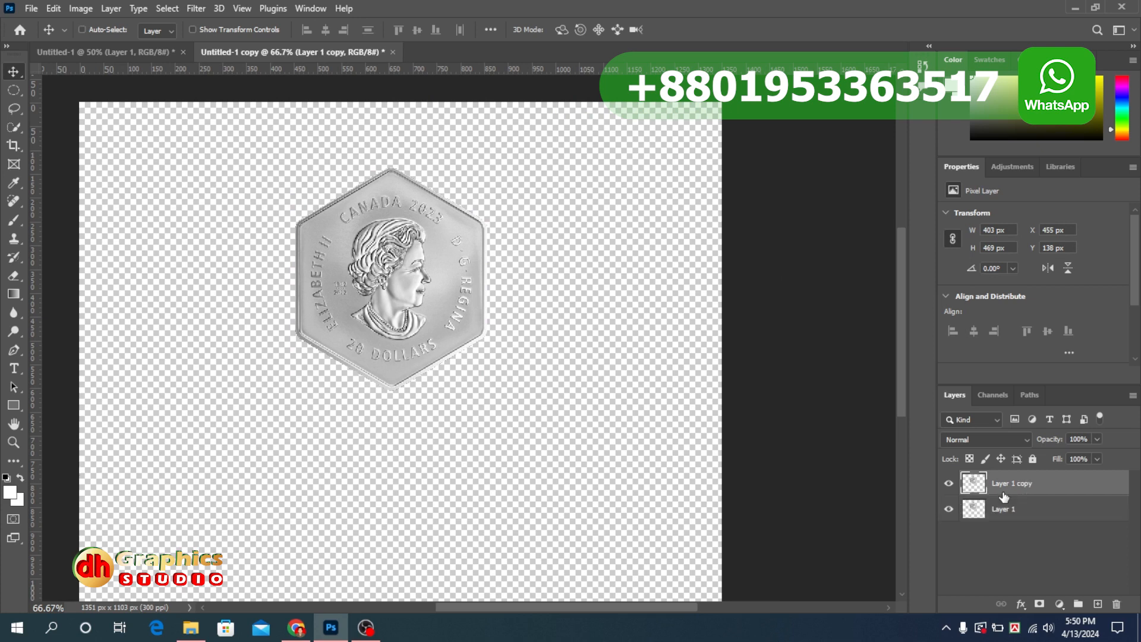
{"action": "left_click", "coordinate": [83, 9]}
{"action": "mouse_move", "coordinate": [156, 45]}
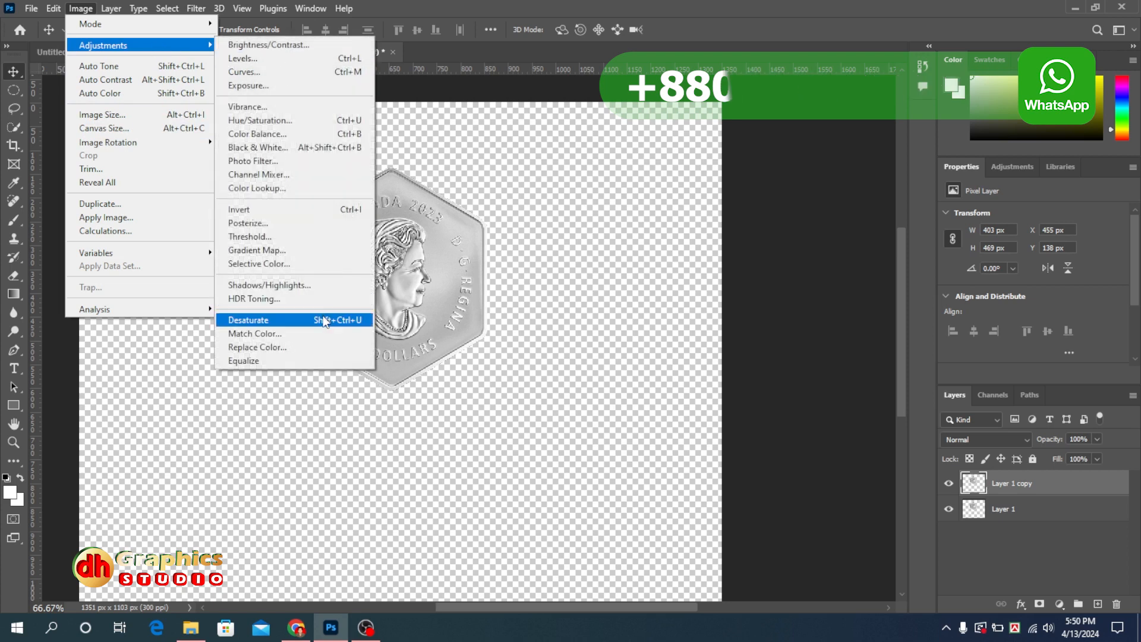
{"action": "left_click", "coordinate": [302, 151]}
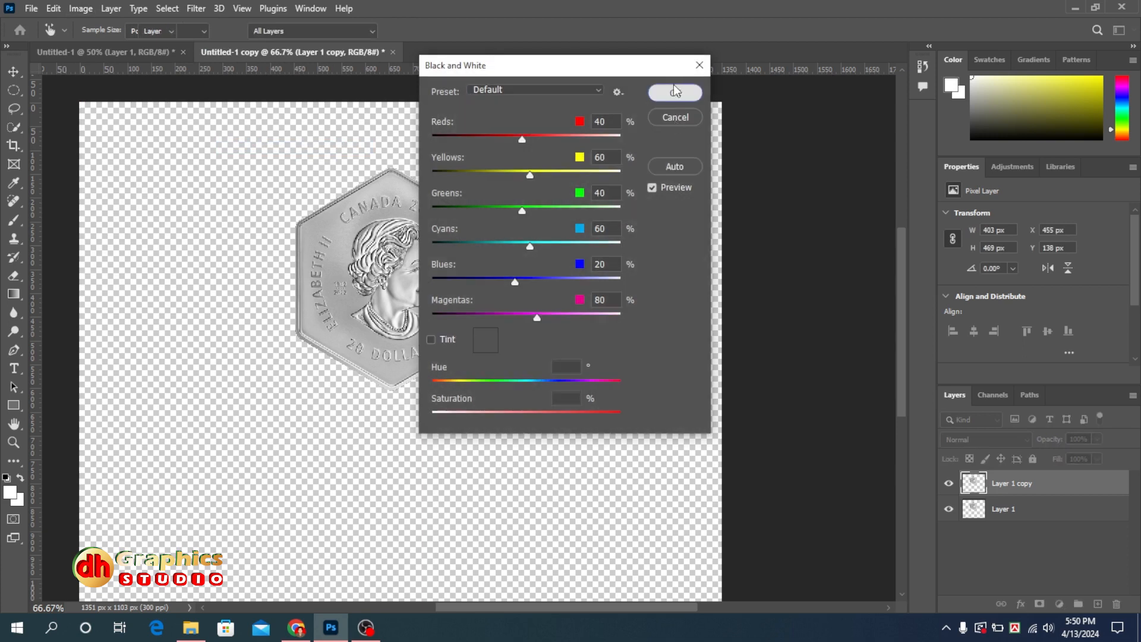
{"action": "left_click", "coordinate": [674, 89]}
Step: Duplicate the black-and-white coin layer and set the new copy's blend mode to Difference
{"action": "left_click_drag", "start_coordinate": [1026, 485], "coordinate": [1098, 600]}
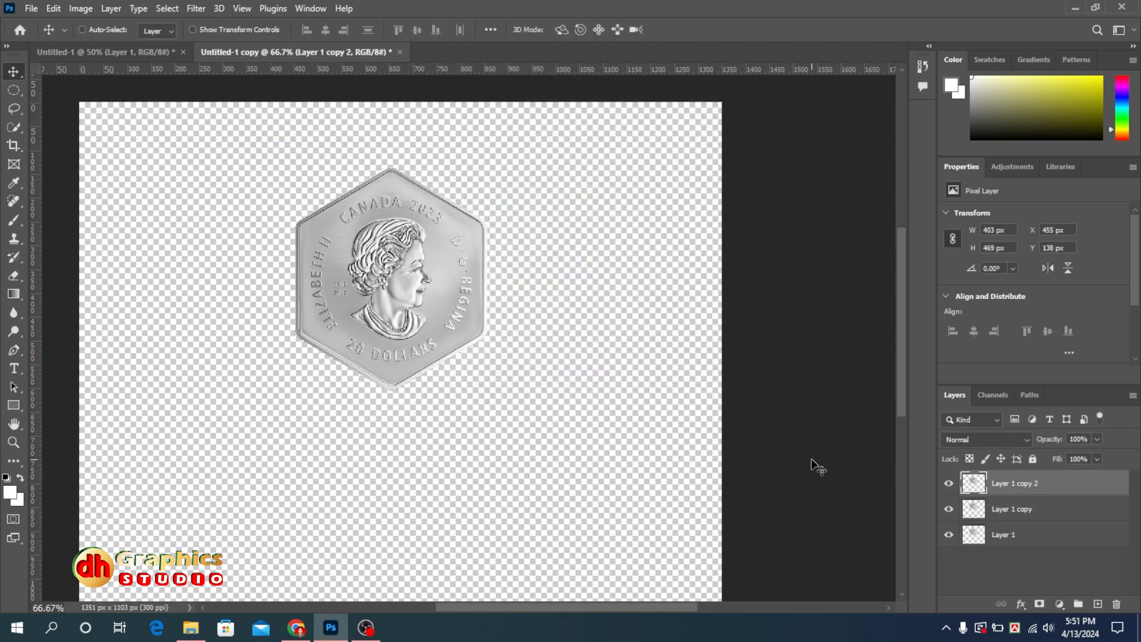
{"action": "left_click", "coordinate": [1015, 438]}
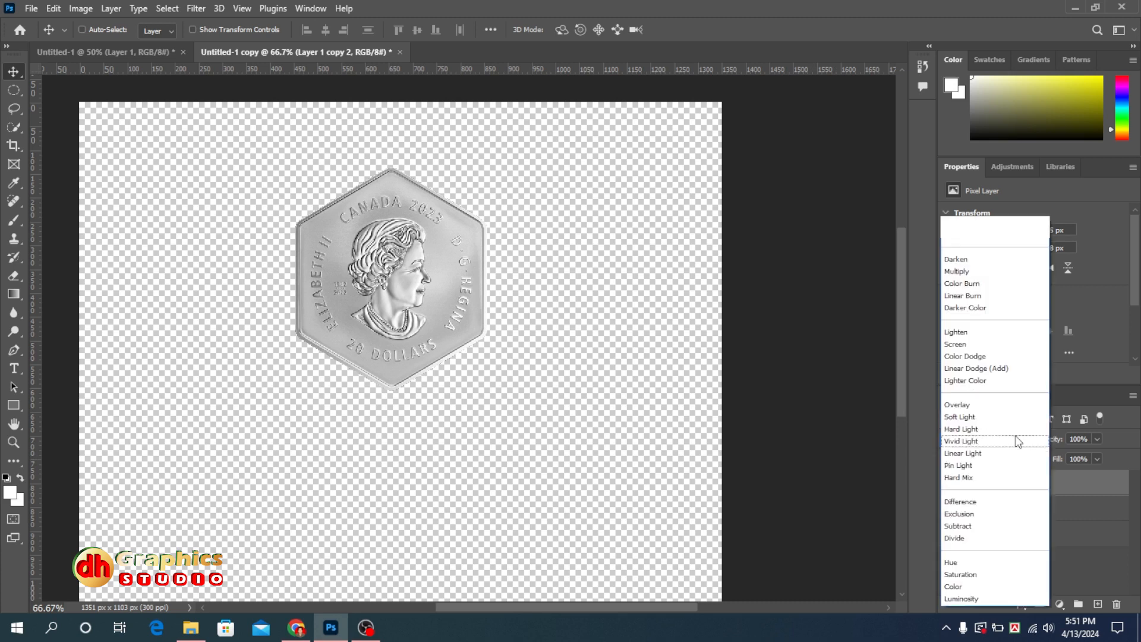
{"action": "left_click", "coordinate": [974, 502]}
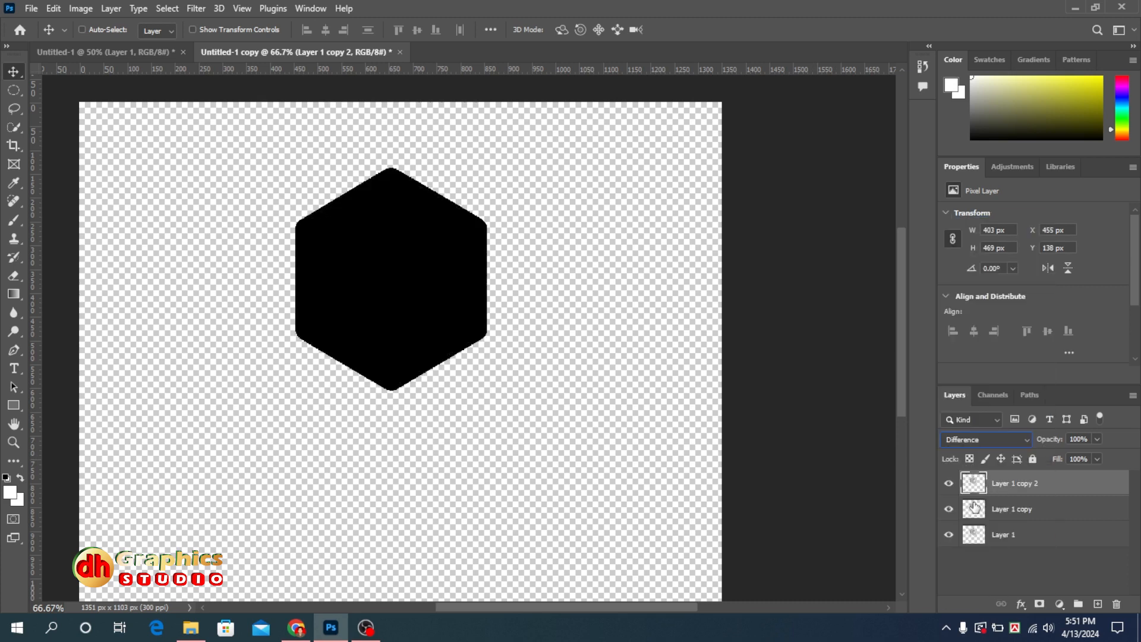
Step: Invert the Difference copy and merge it down into the black-and-white coin layer
{"action": "left_click", "coordinate": [81, 8]}
{"action": "mouse_move", "coordinate": [107, 45]}
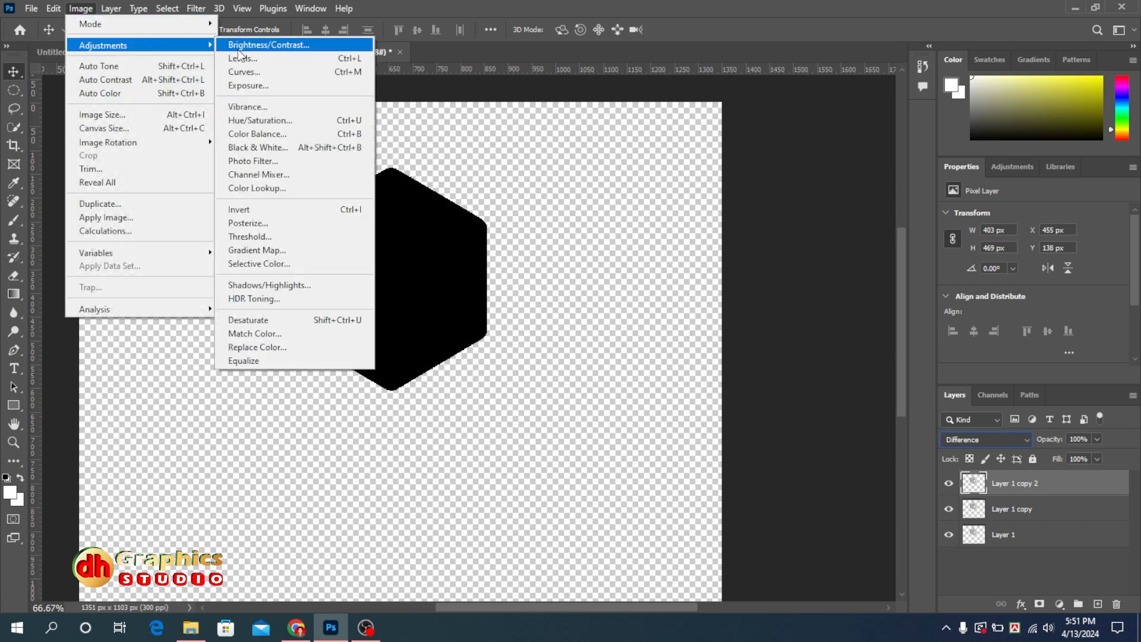
{"action": "left_click", "coordinate": [302, 210]}
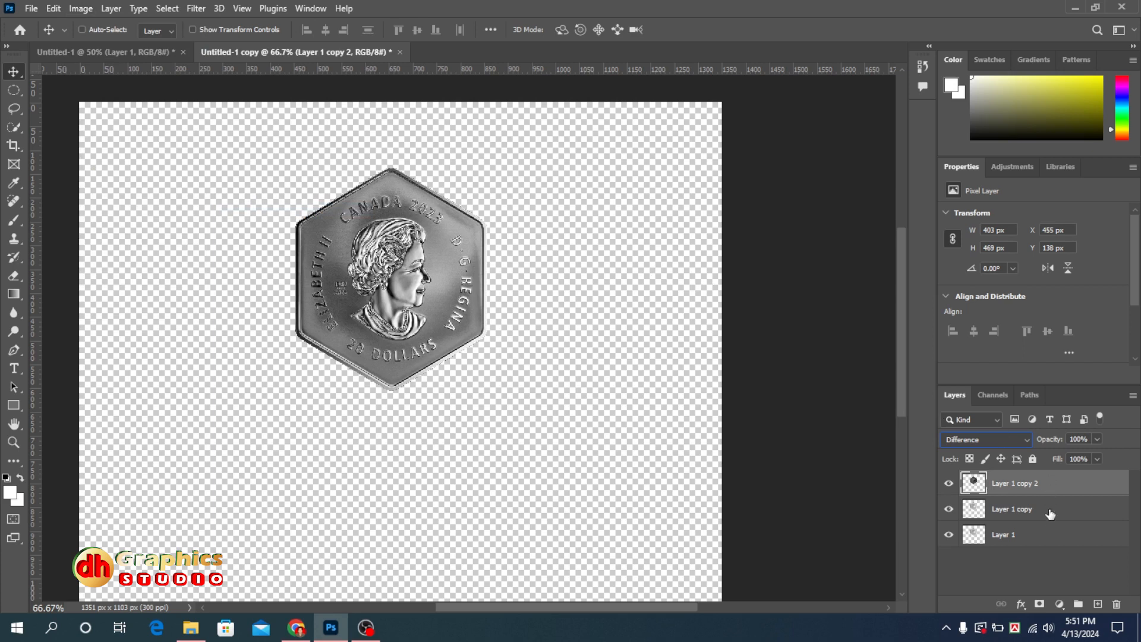
{"action": "key", "text": "ctrl+e"}
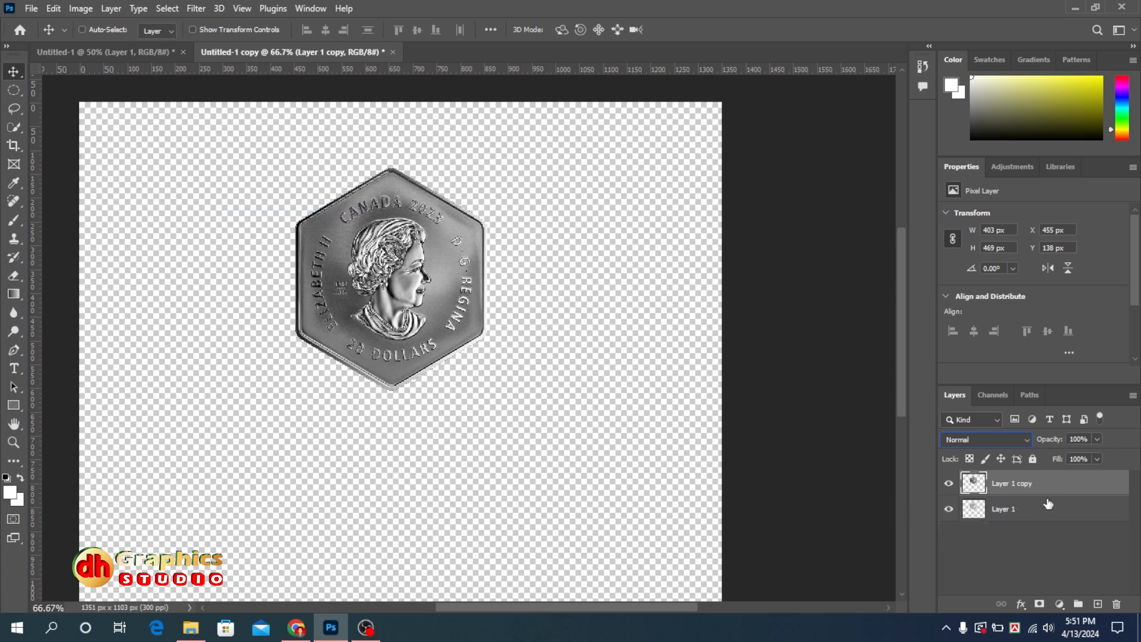
Step: Duplicate the merged coin layer and set the duplicate's blend mode to Difference
{"action": "left_click_drag", "start_coordinate": [1008, 483], "coordinate": [1098, 605]}
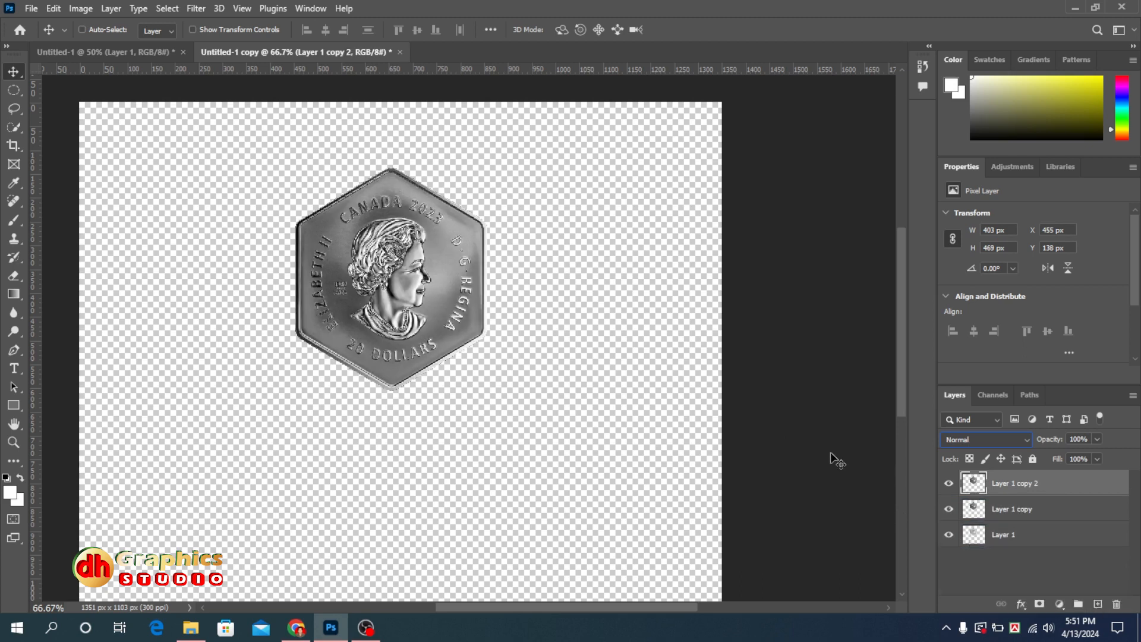
{"action": "left_click", "coordinate": [981, 439]}
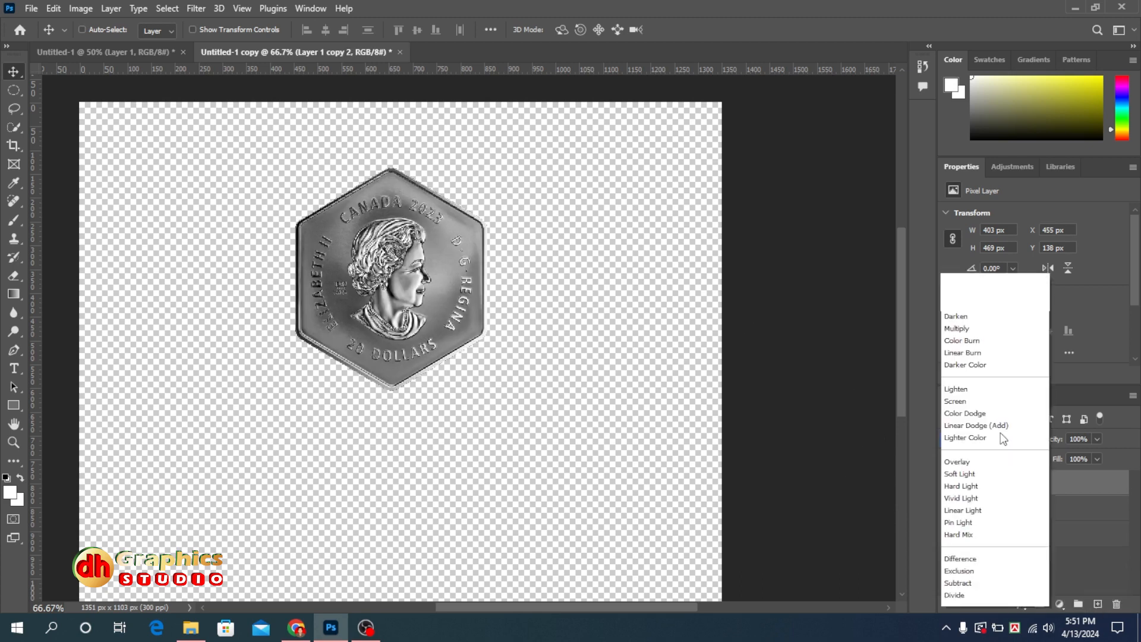
{"action": "left_click", "coordinate": [973, 504]}
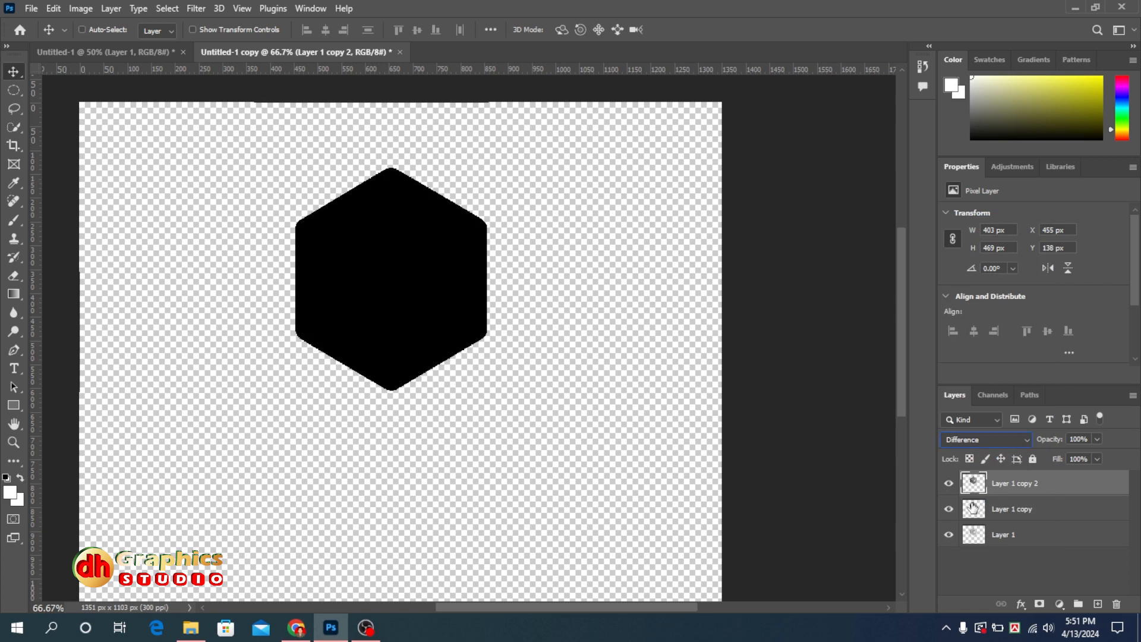
Step: Invert the colors of the topmost coin copy
{"action": "left_click", "coordinate": [81, 8]}
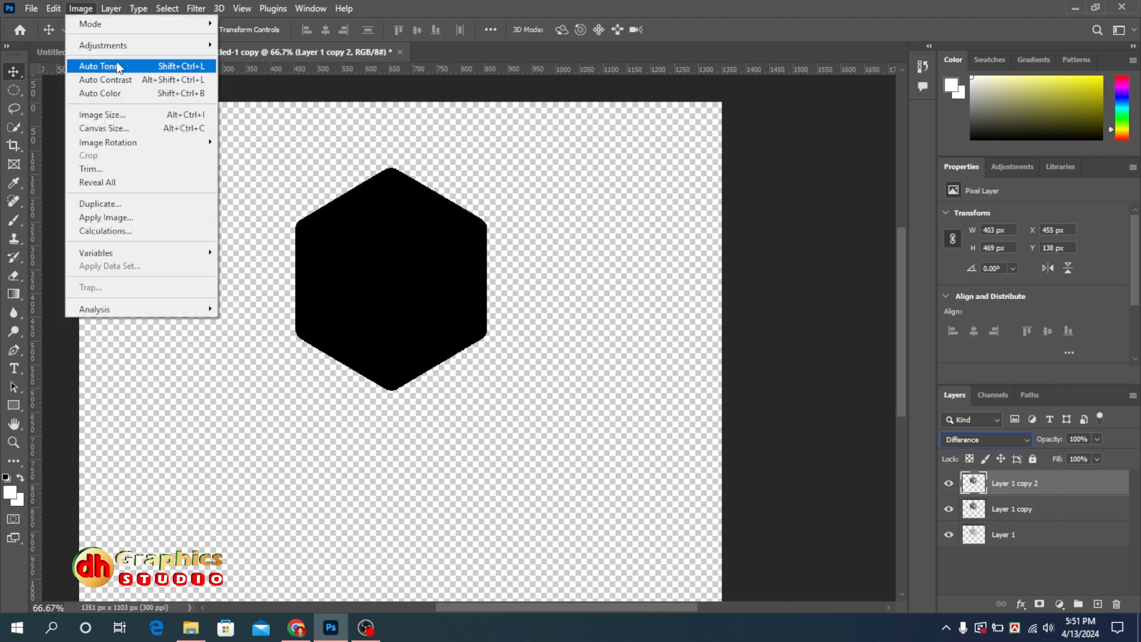
{"action": "mouse_move", "coordinate": [103, 45]}
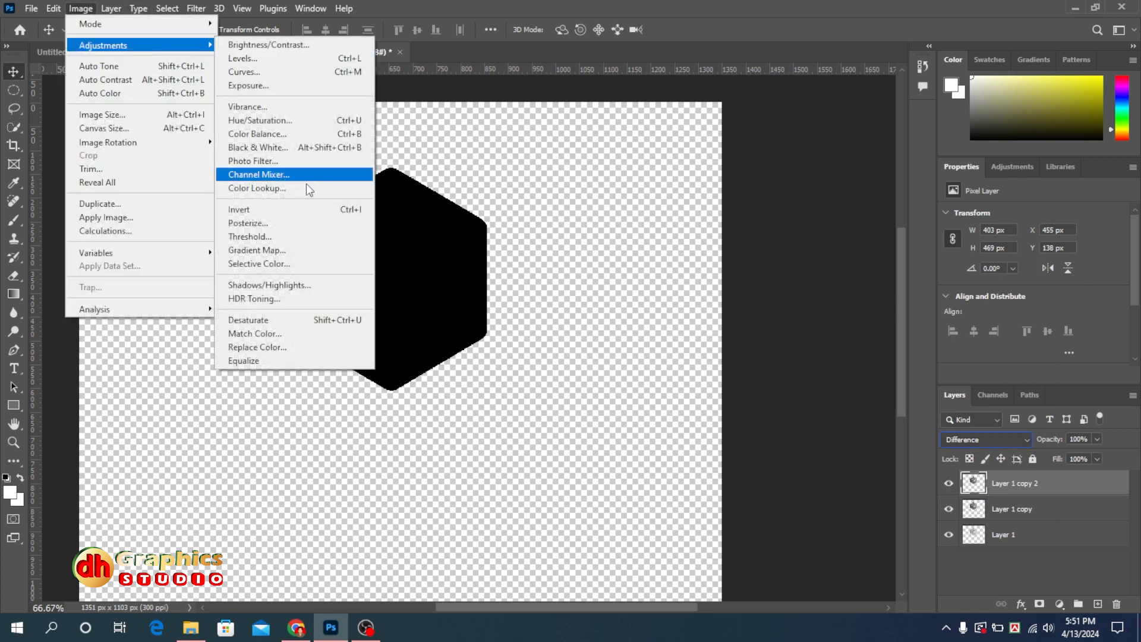
{"action": "left_click", "coordinate": [297, 210]}
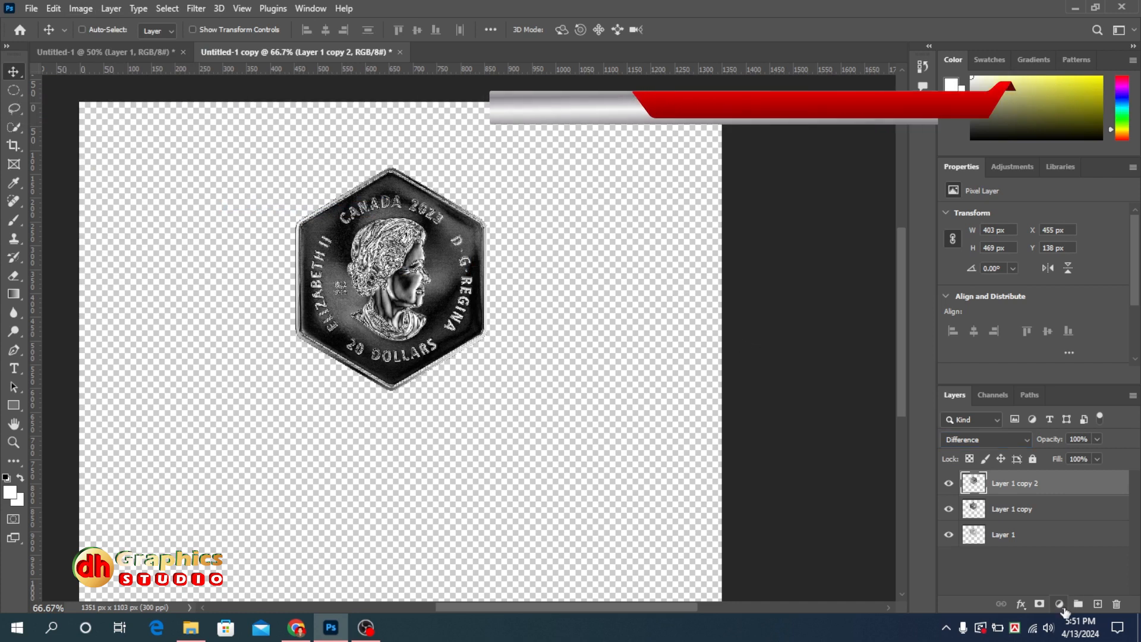
Step: Add a Gradient Map adjustment layer above the coin layers and insert a middle color stop at location 51 in its gradient
{"action": "left_click", "coordinate": [1059, 603]}
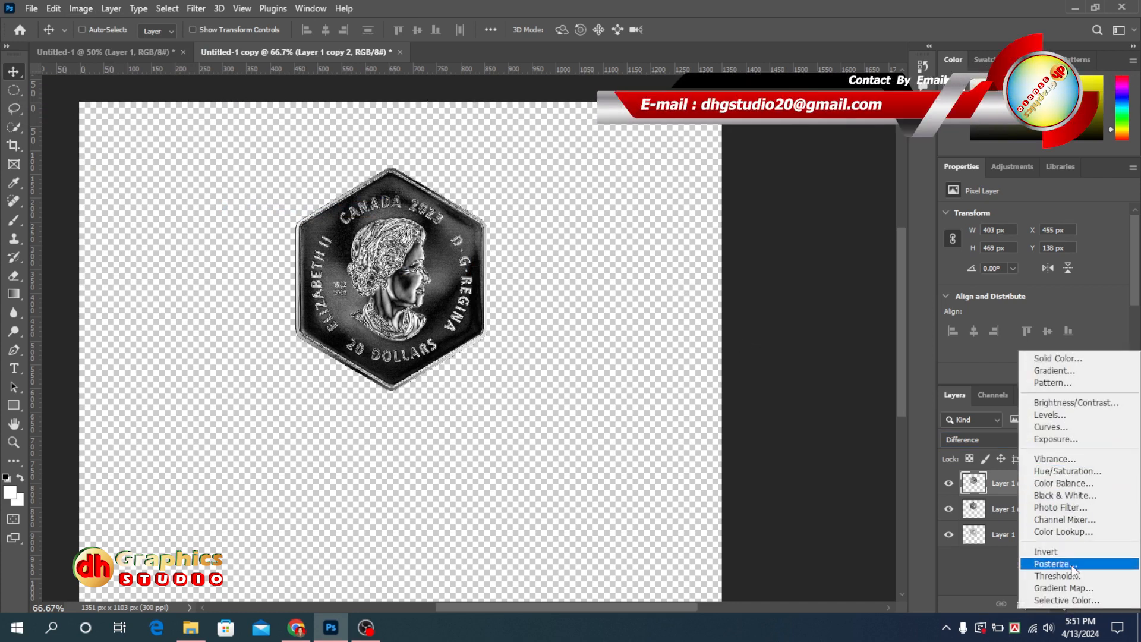
{"action": "left_click", "coordinate": [1064, 587]}
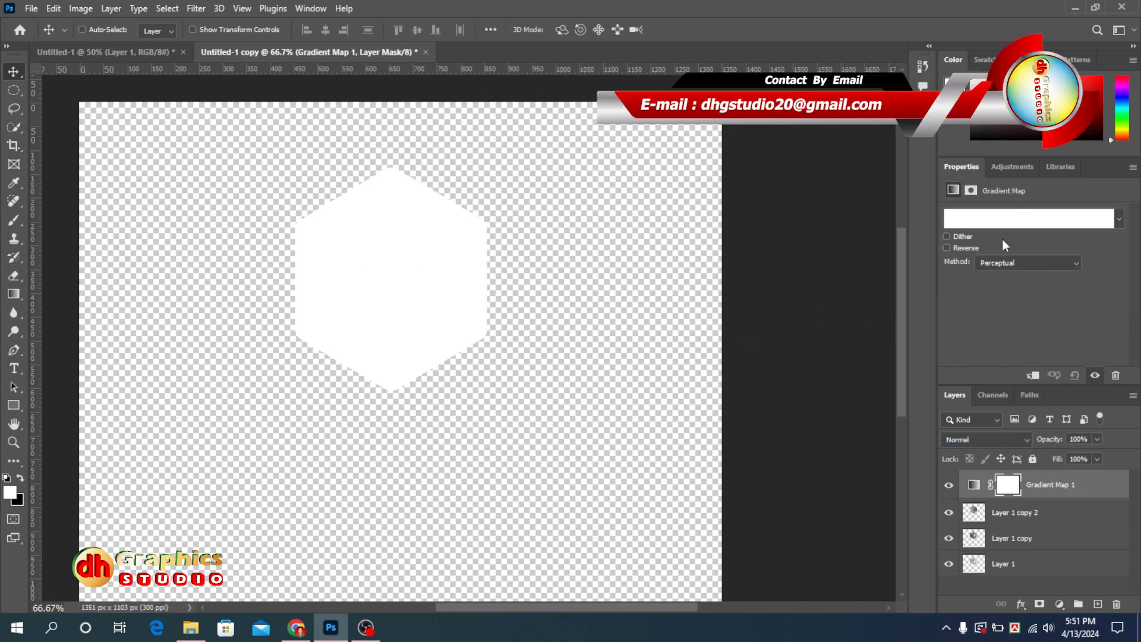
{"action": "left_click", "coordinate": [1016, 220]}
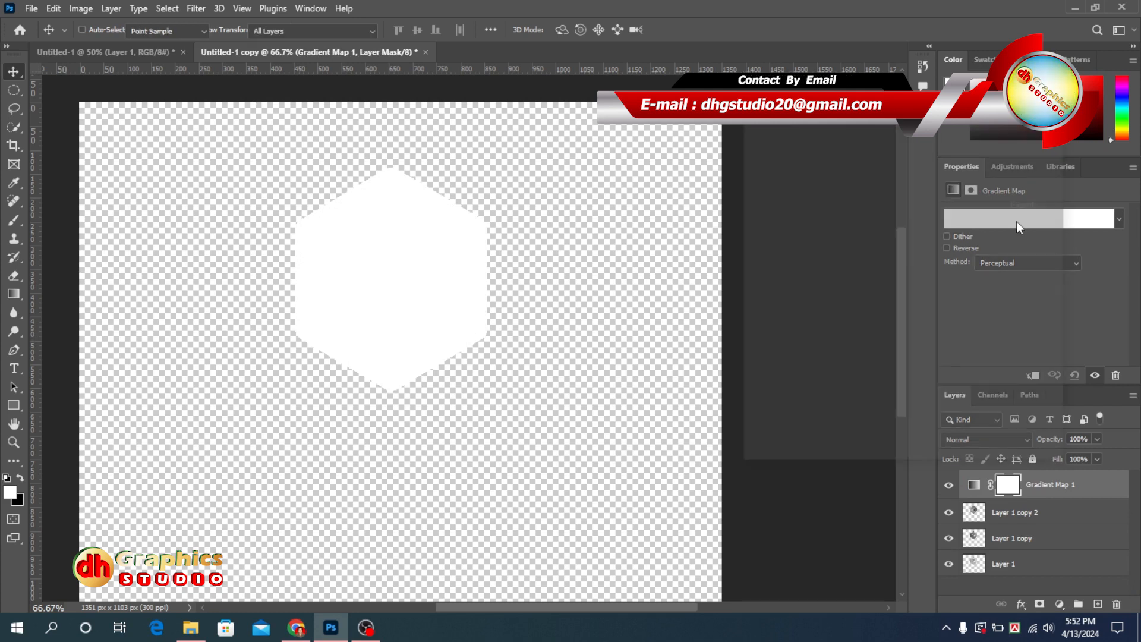
{"action": "left_click", "coordinate": [906, 365]}
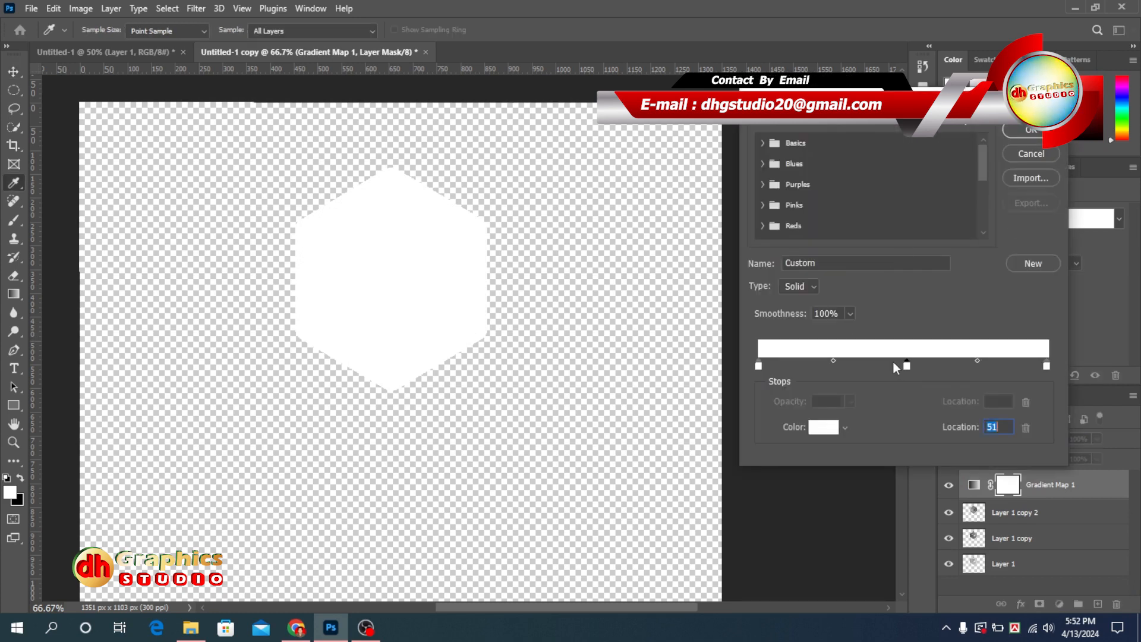
Step: Set the gradient's end stop at location 100 to pale gold #fde291
{"action": "left_click", "coordinate": [1049, 366]}
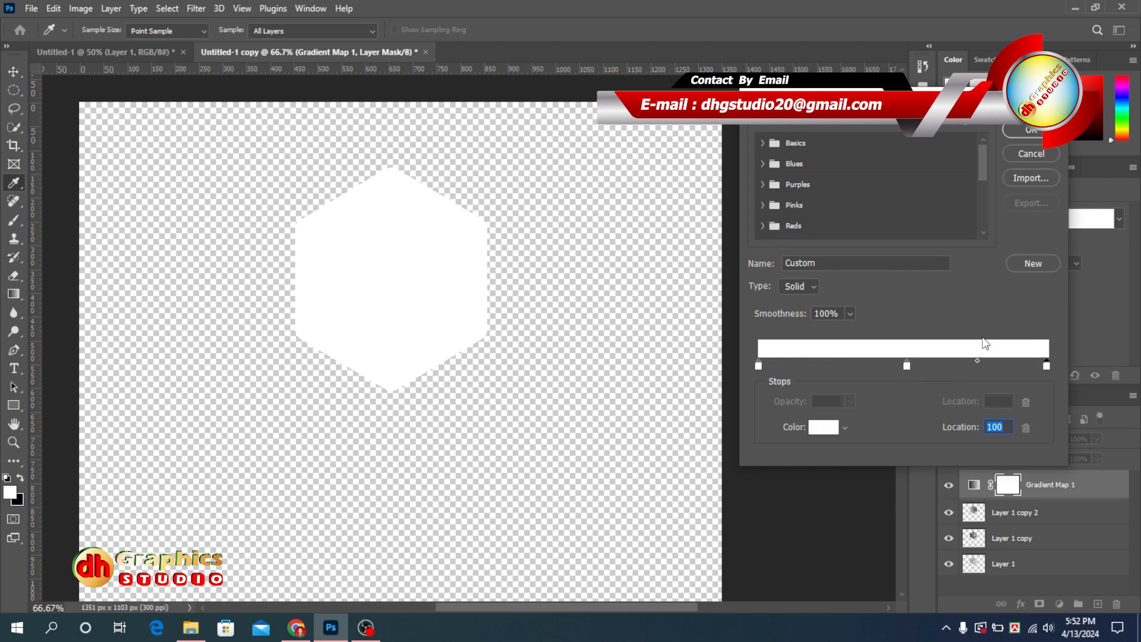
{"action": "left_click", "coordinate": [826, 431]}
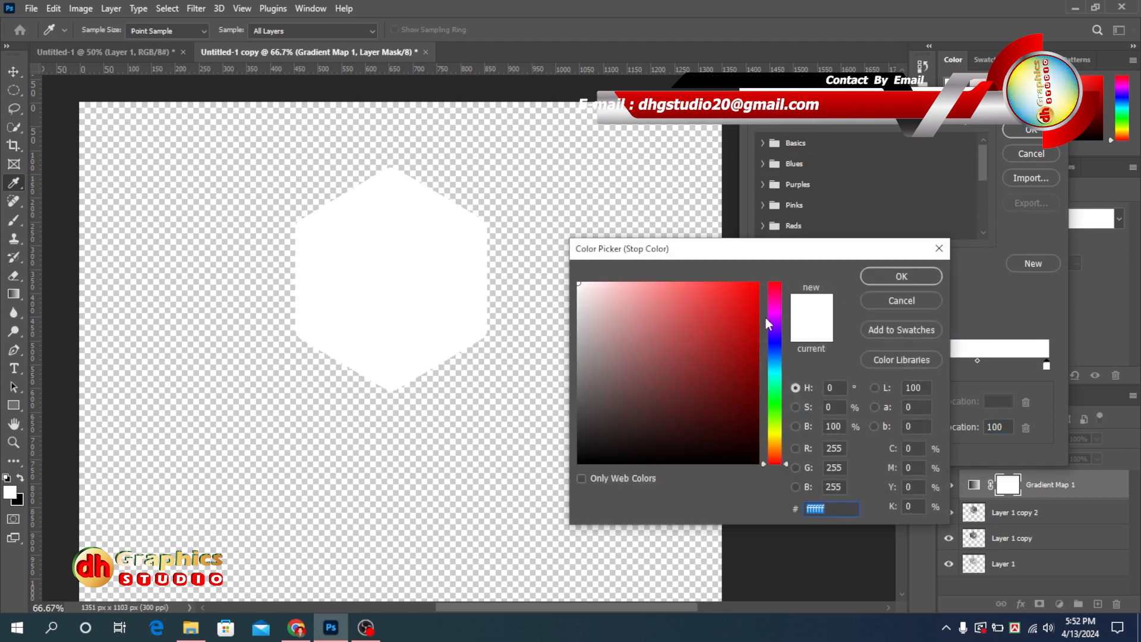
{"action": "left_click", "coordinate": [776, 447]}
{"action": "left_click", "coordinate": [780, 444]}
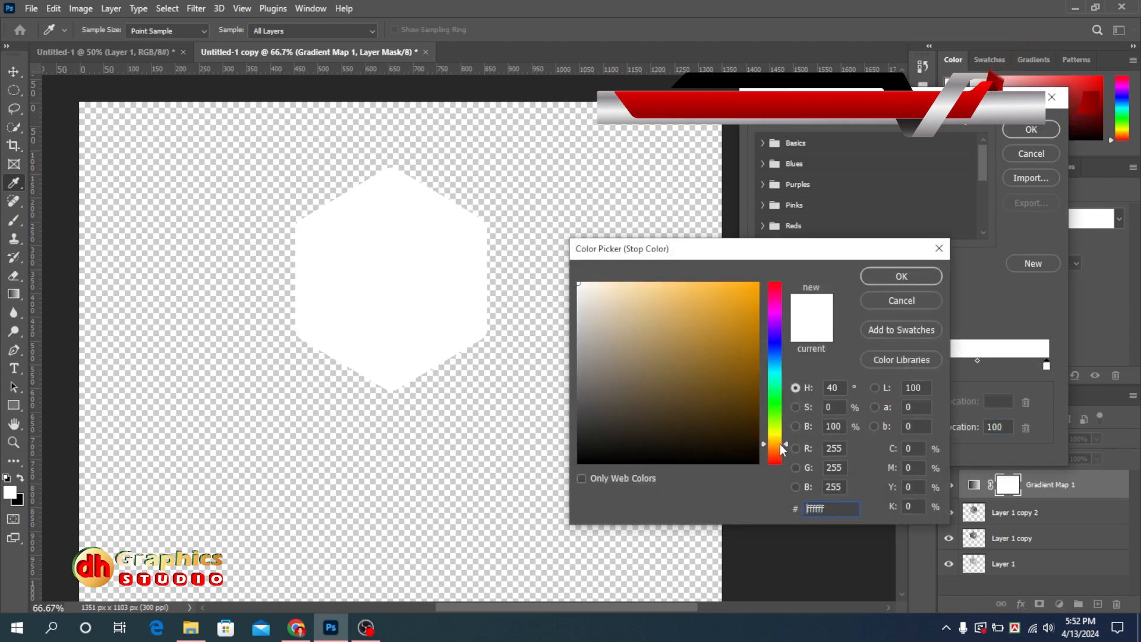
{"action": "left_click", "coordinate": [775, 439]}
{"action": "left_click_drag", "start_coordinate": [696, 288], "coordinate": [651, 283]}
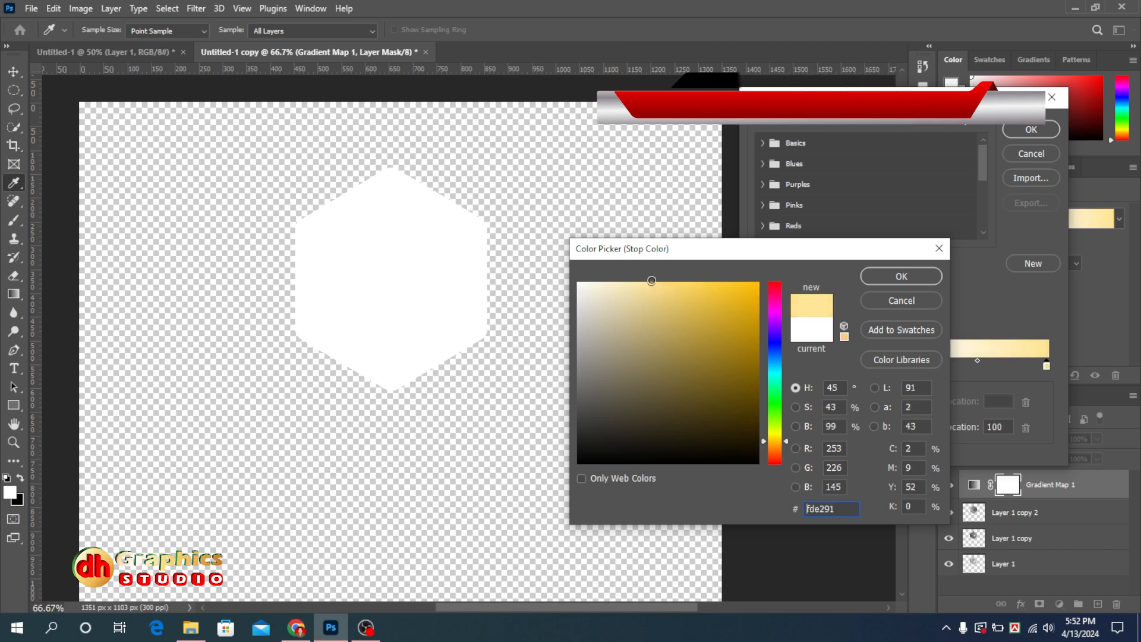
{"action": "left_click", "coordinate": [901, 278]}
Step: Set the gradient map's middle color stop at location 51 to bright yellow #fff000
{"action": "left_click", "coordinate": [906, 362]}
{"action": "left_click", "coordinate": [822, 438]}
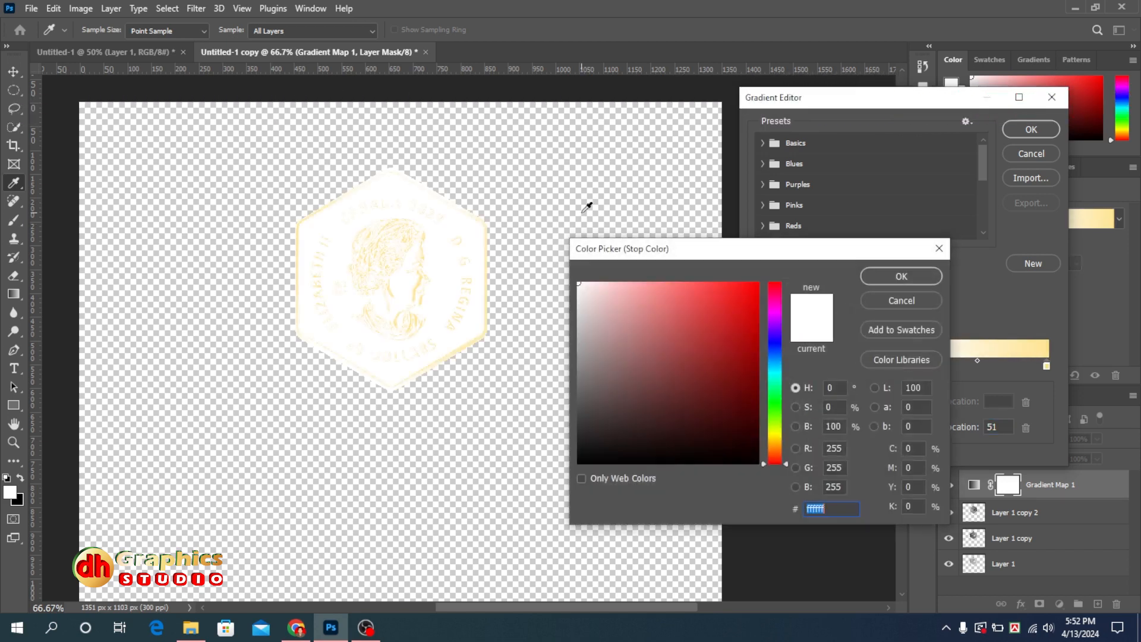
{"action": "left_click_drag", "start_coordinate": [780, 379], "coordinate": [783, 435]}
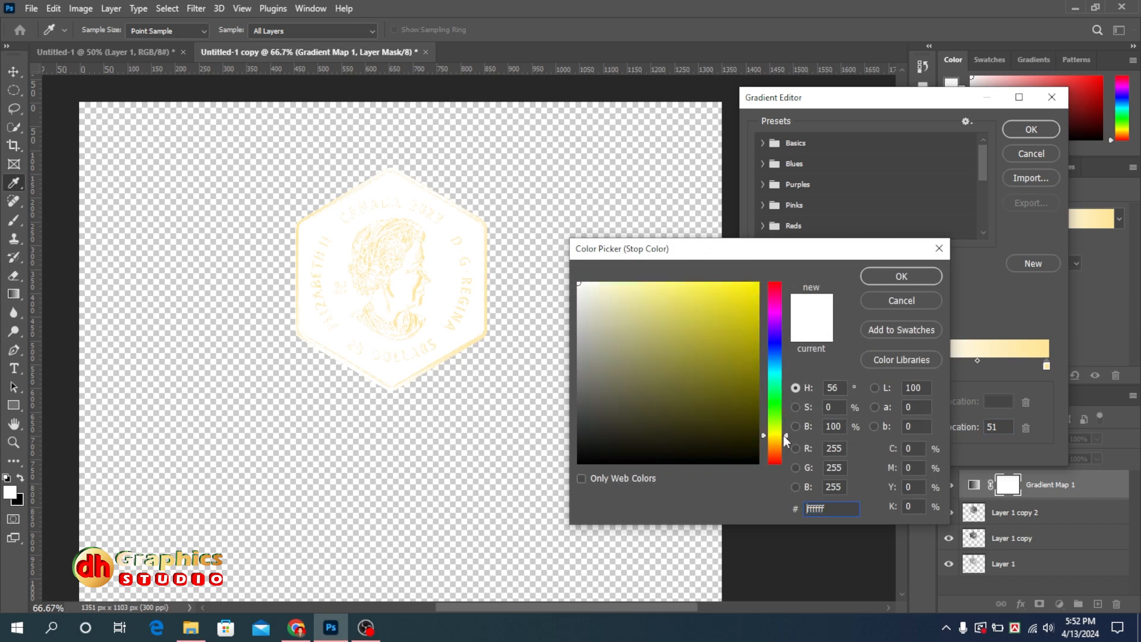
{"action": "left_click_drag", "start_coordinate": [731, 304], "coordinate": [758, 283]}
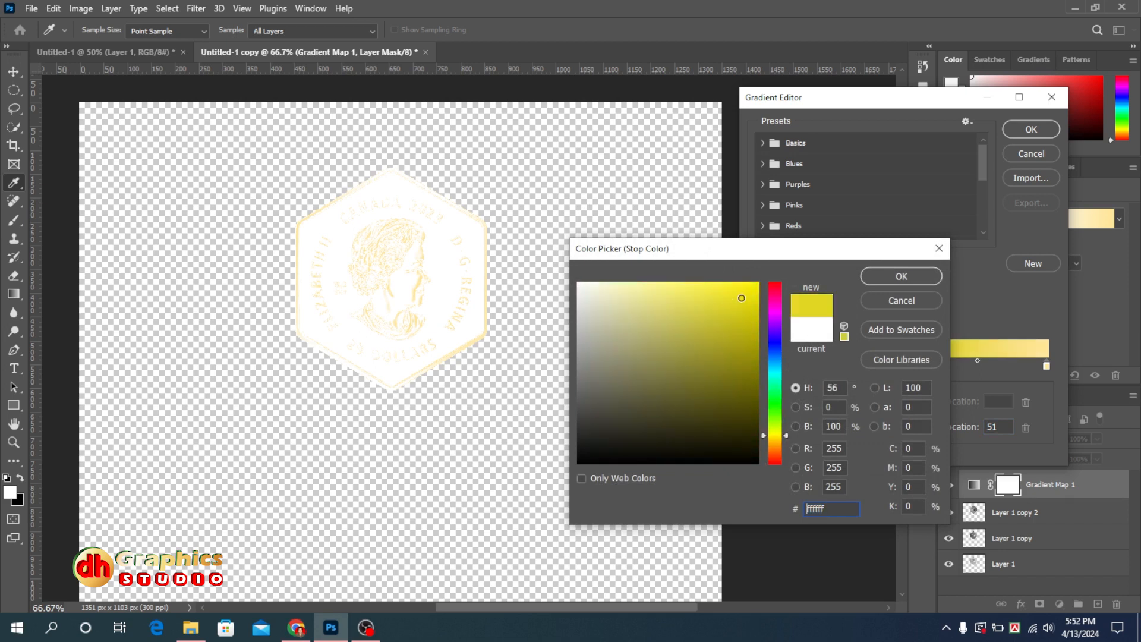
{"action": "left_click", "coordinate": [902, 276]}
Step: Set the gradient's start stop at location 0 to dark gold #7e6b02
{"action": "left_click", "coordinate": [759, 366]}
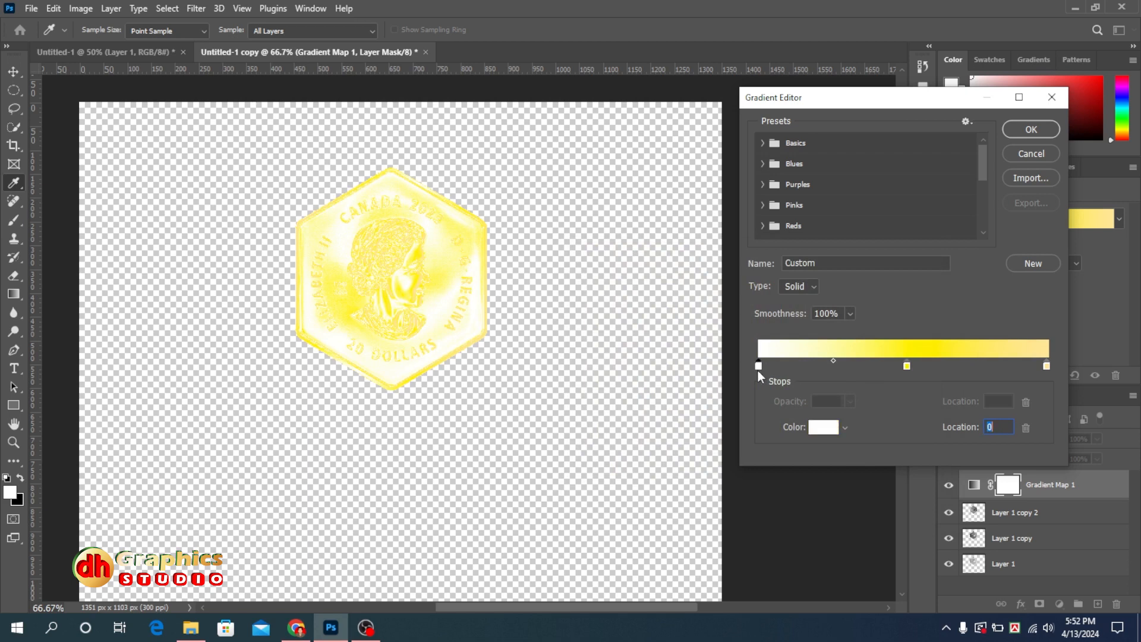
{"action": "left_click", "coordinate": [827, 431]}
{"action": "left_click_drag", "start_coordinate": [781, 423], "coordinate": [781, 438]}
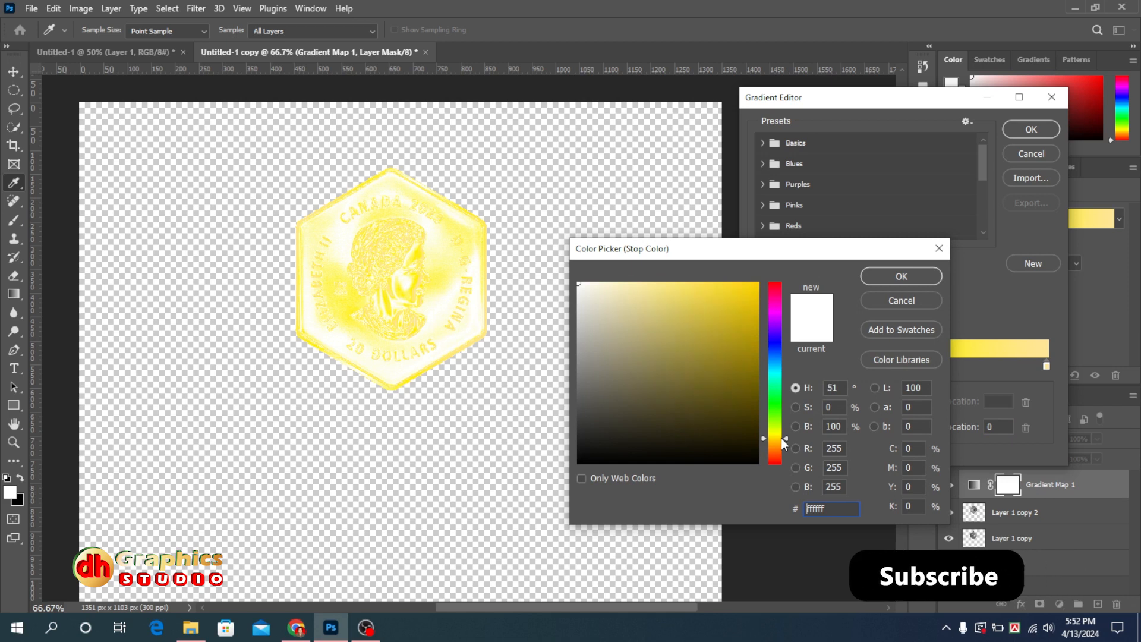
{"action": "left_click", "coordinate": [752, 368]}
{"action": "left_click_drag", "start_coordinate": [751, 369], "coordinate": [756, 394]}
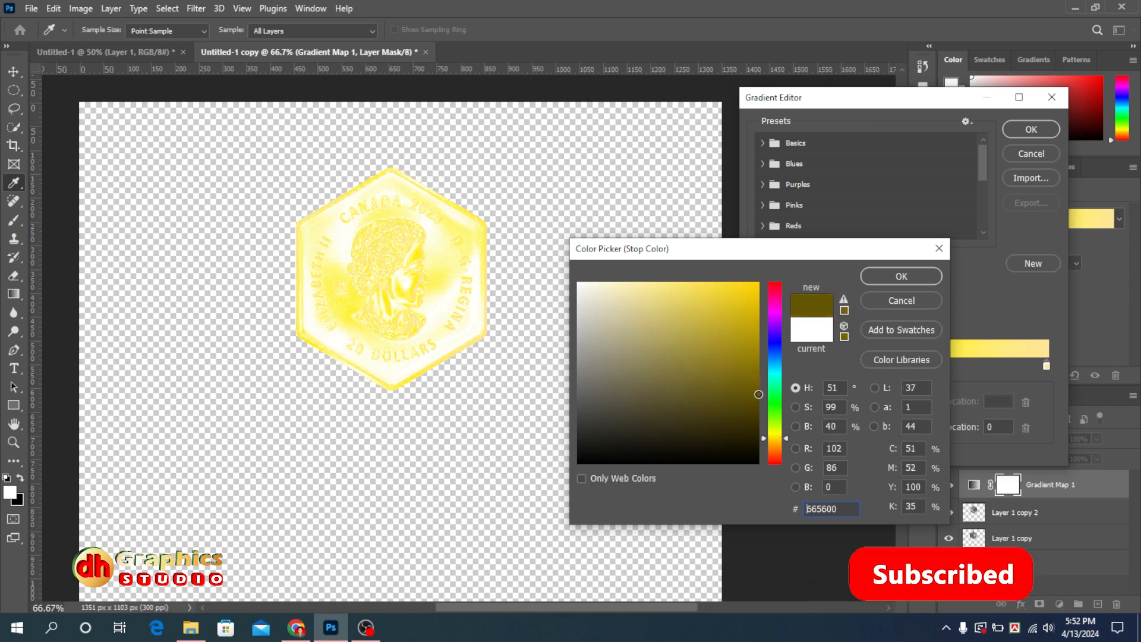
{"action": "left_click", "coordinate": [760, 391]}
{"action": "left_click_drag", "start_coordinate": [760, 391], "coordinate": [760, 387]}
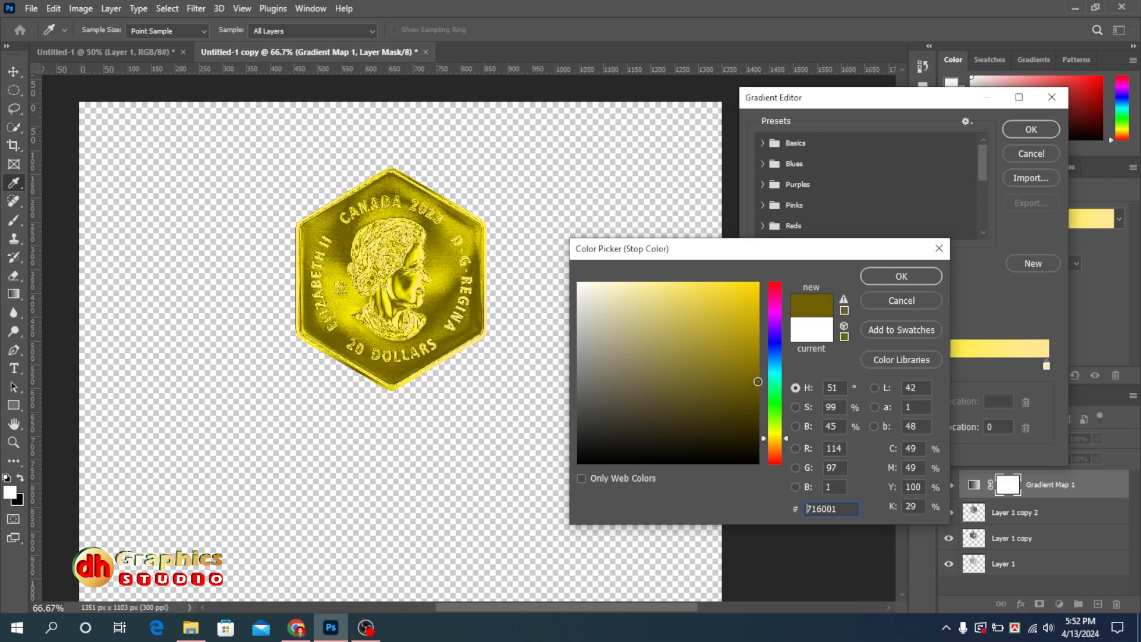
{"action": "left_click_drag", "start_coordinate": [759, 373], "coordinate": [756, 376]}
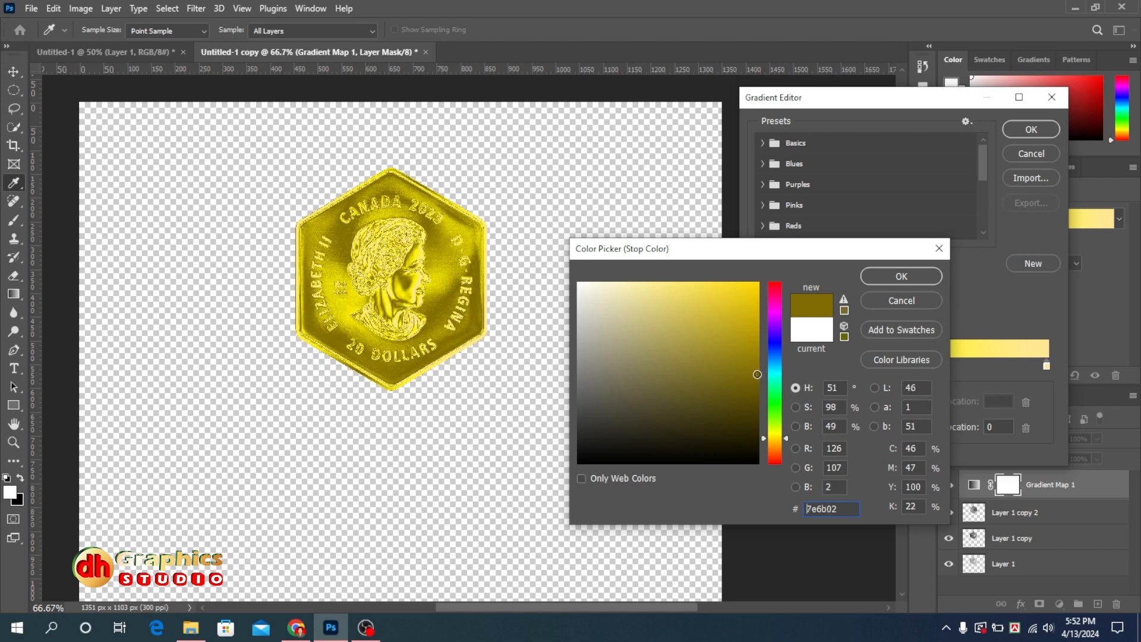
{"action": "left_click", "coordinate": [901, 277]}
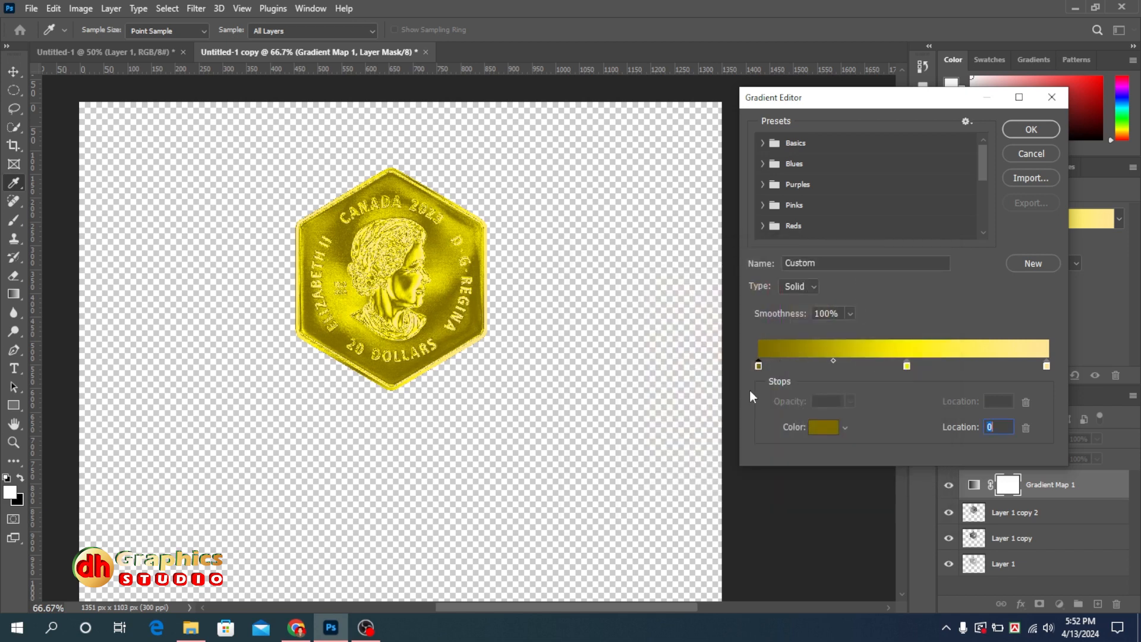
Step: Adjust the hue of the gradient's middle stop to yellow #fffc00 and apply the edited gradient
{"action": "left_click", "coordinate": [906, 366]}
{"action": "left_click", "coordinate": [822, 427]}
{"action": "left_click_drag", "start_coordinate": [758, 298], "coordinate": [745, 286]}
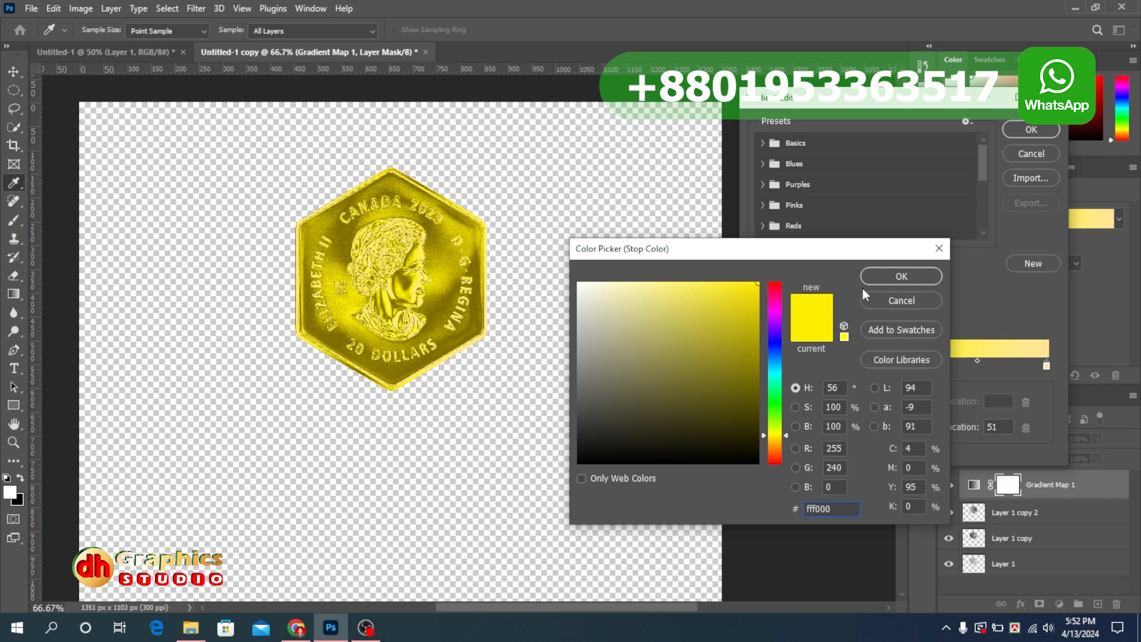
{"action": "left_click_drag", "start_coordinate": [784, 436], "coordinate": [784, 435]}
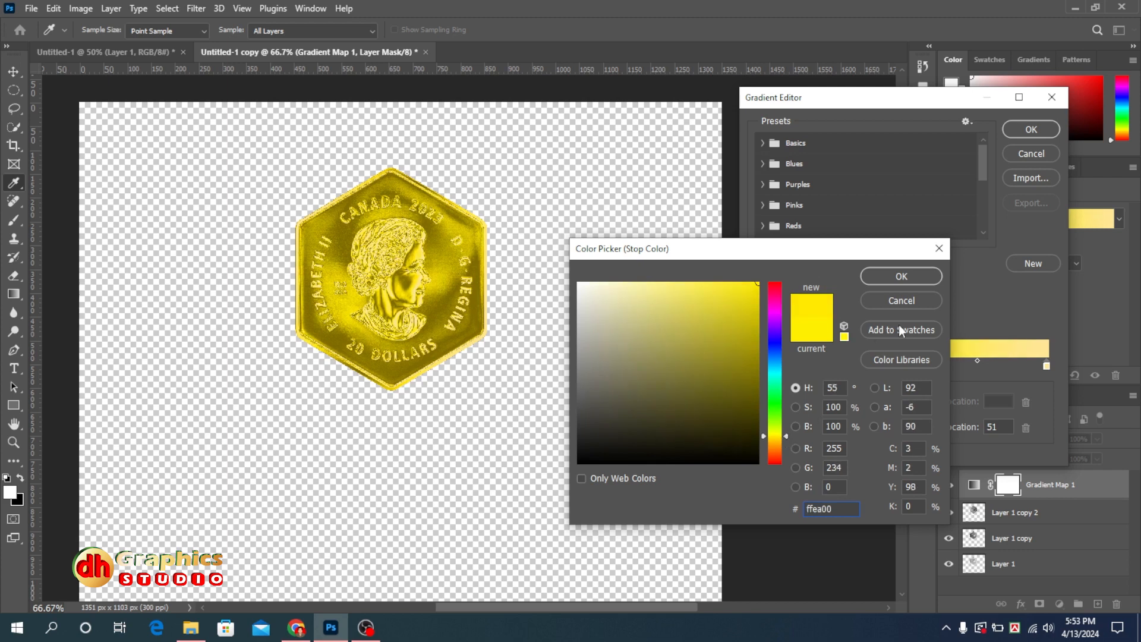
{"action": "left_click_drag", "start_coordinate": [785, 435], "coordinate": [786, 432]}
{"action": "left_click_drag", "start_coordinate": [786, 433], "coordinate": [786, 433]}
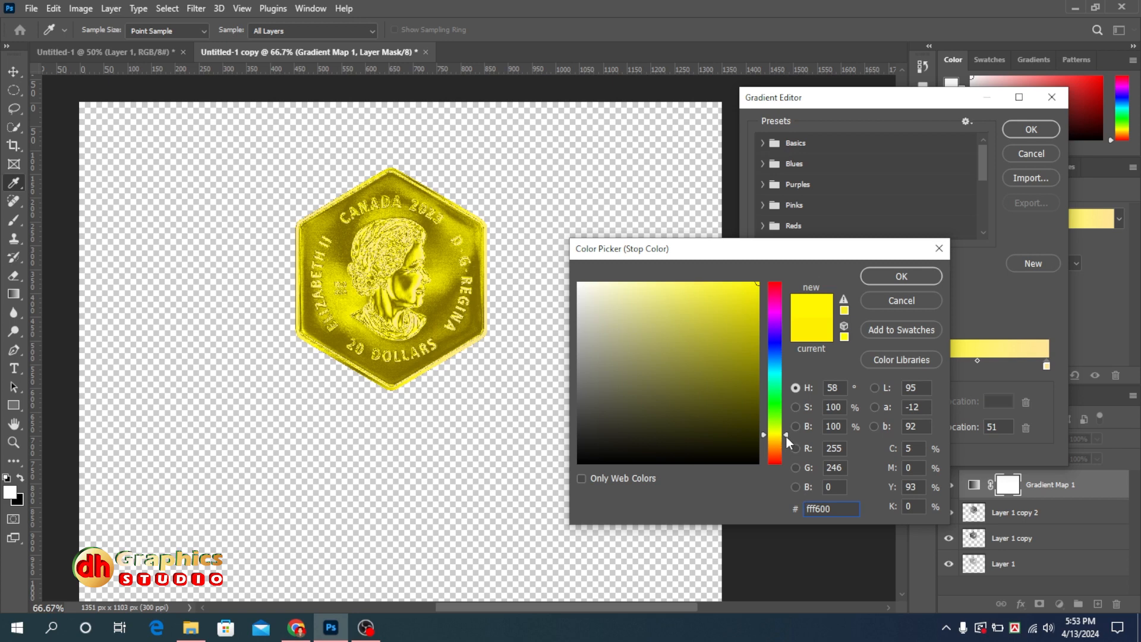
{"action": "left_click", "coordinate": [786, 434]}
{"action": "left_click", "coordinate": [786, 434]}
{"action": "left_click", "coordinate": [786, 436]}
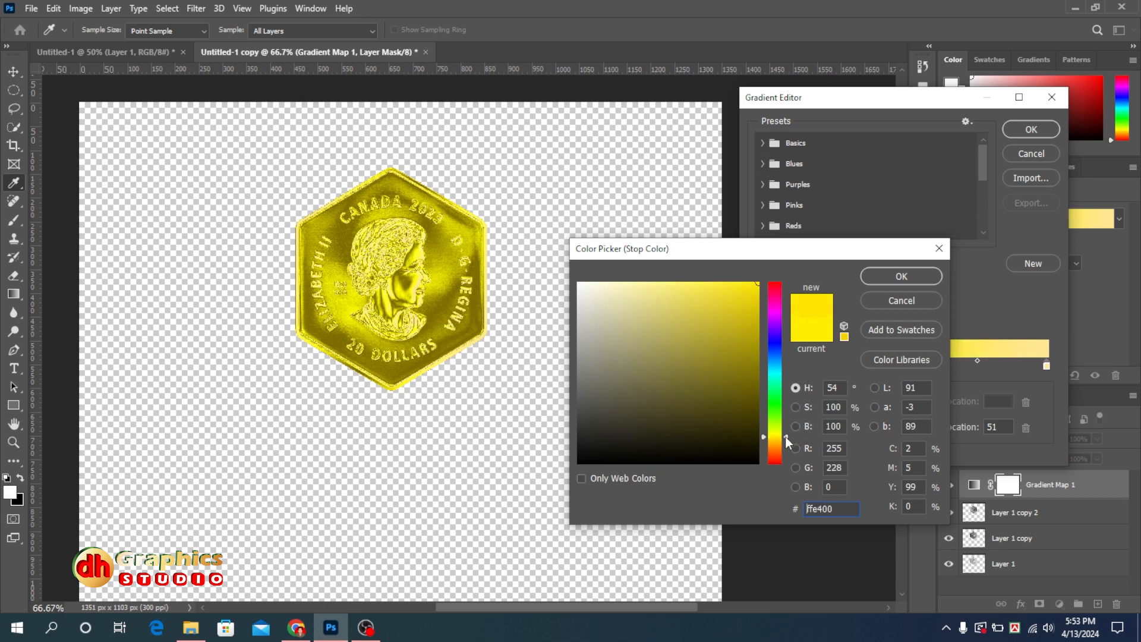
{"action": "left_click_drag", "start_coordinate": [786, 437], "coordinate": [786, 433]}
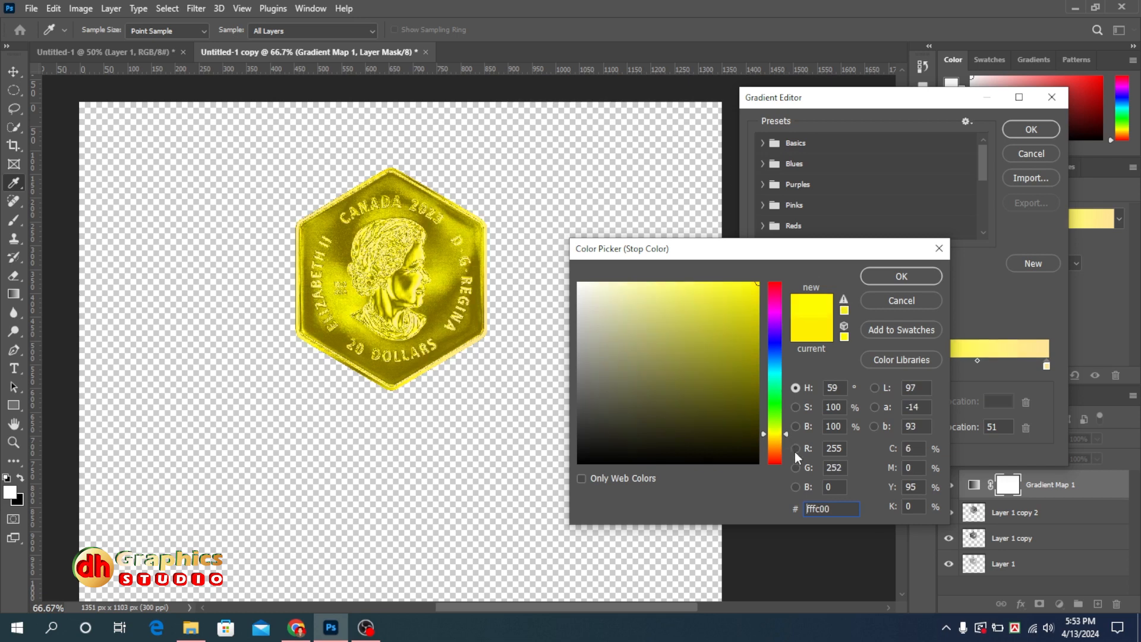
{"action": "left_click", "coordinate": [885, 275]}
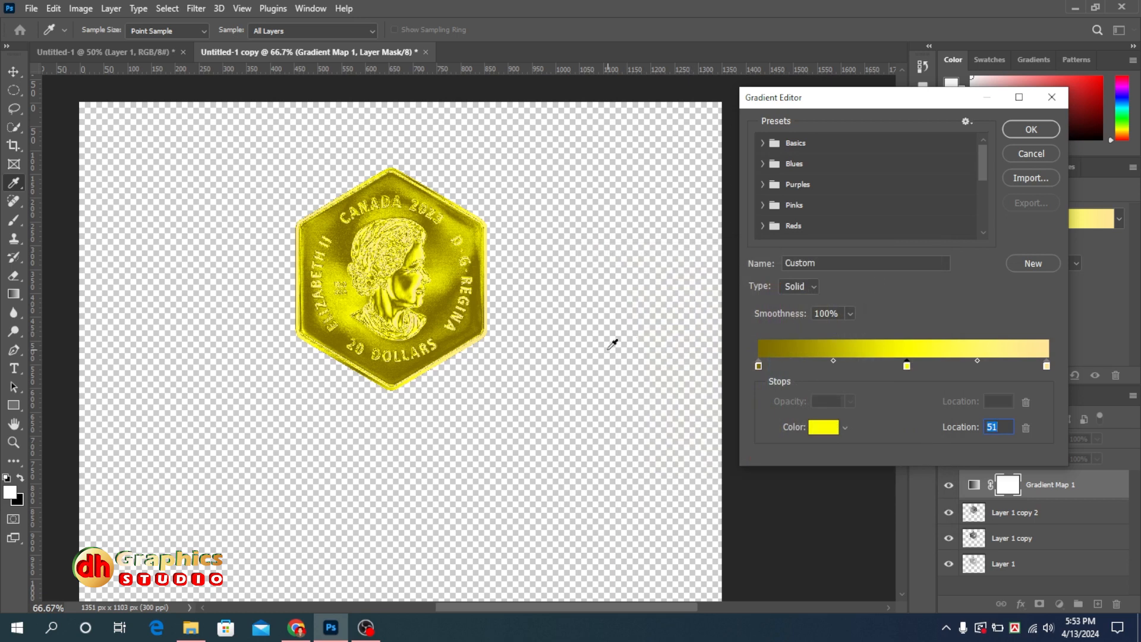
{"action": "left_click", "coordinate": [1043, 134]}
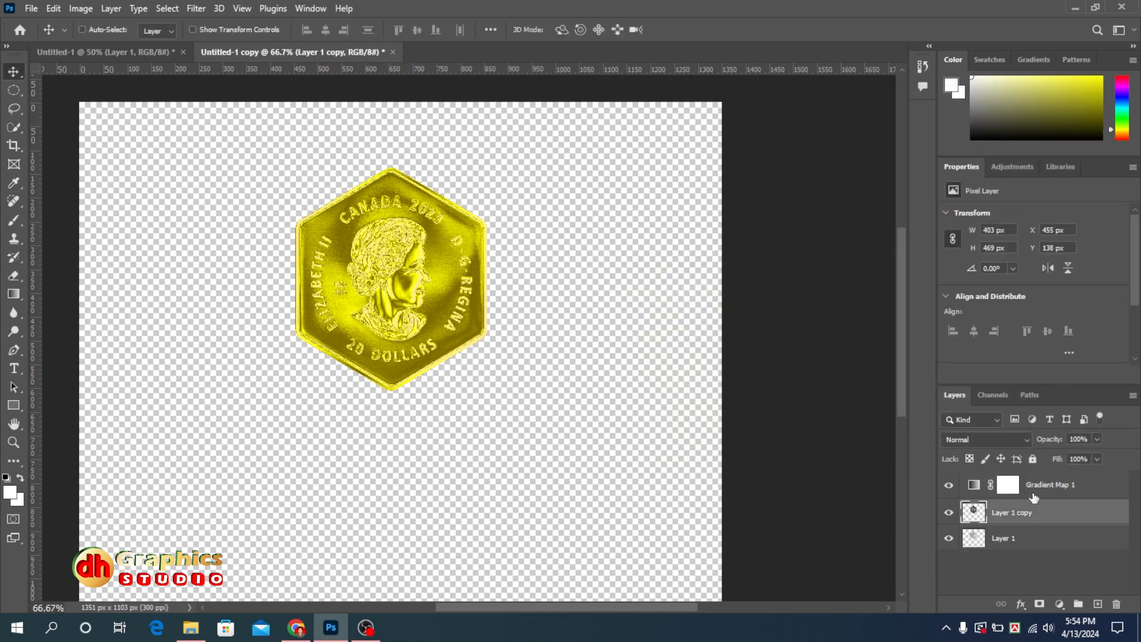
Step: Merge the Gradient Map 1 adjustment layer with the coin copy beneath it into one layer
{"action": "left_click", "coordinate": [1033, 493]}
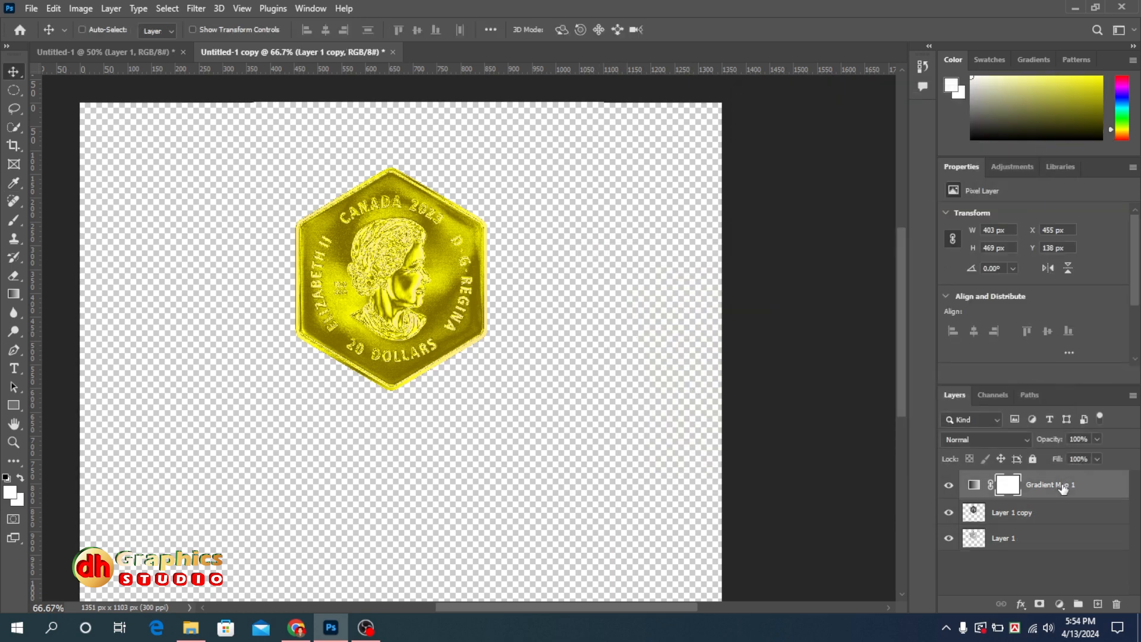
{"action": "key", "text": "Delete"}
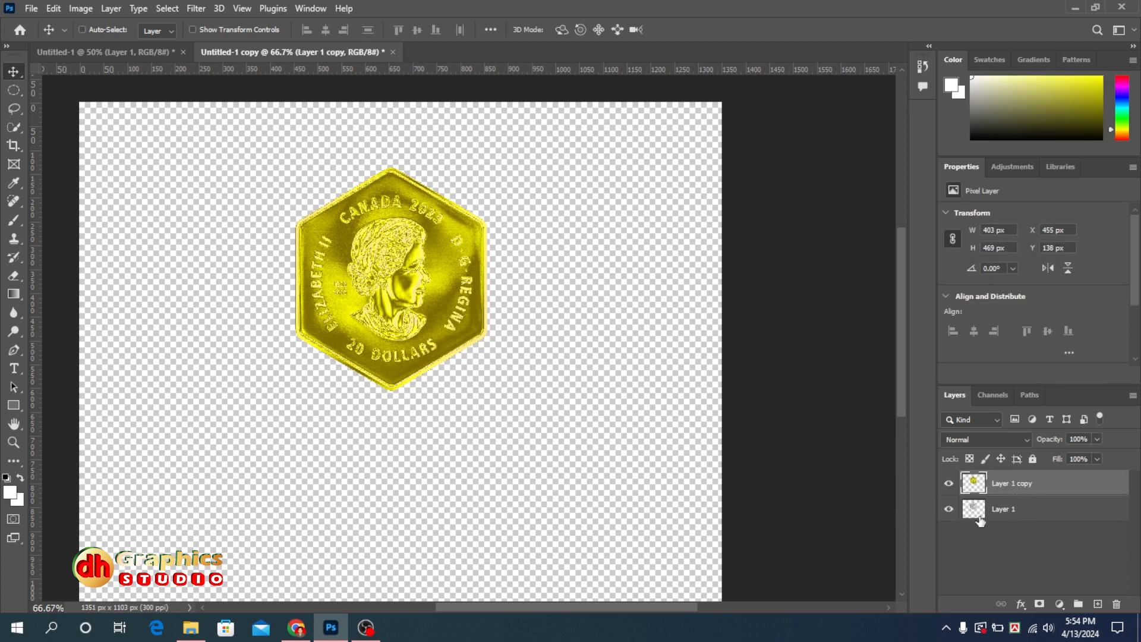
Step: Delete the silver coin layer Layer 1 and move the gold coin to about X 474 px, Y 123 px
{"action": "left_click_drag", "start_coordinate": [392, 295], "coordinate": [392, 283]}
{"action": "left_click_drag", "start_coordinate": [1031, 512], "coordinate": [1116, 603]}
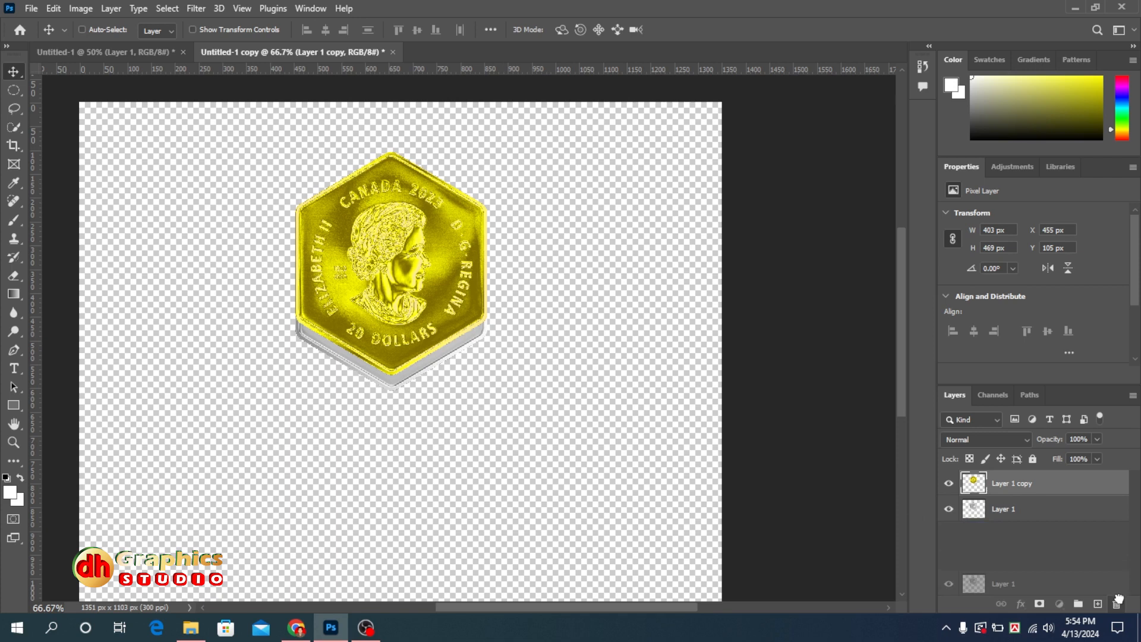
{"action": "left_click", "coordinate": [378, 249]}
{"action": "left_click_drag", "start_coordinate": [378, 249], "coordinate": [381, 252]}
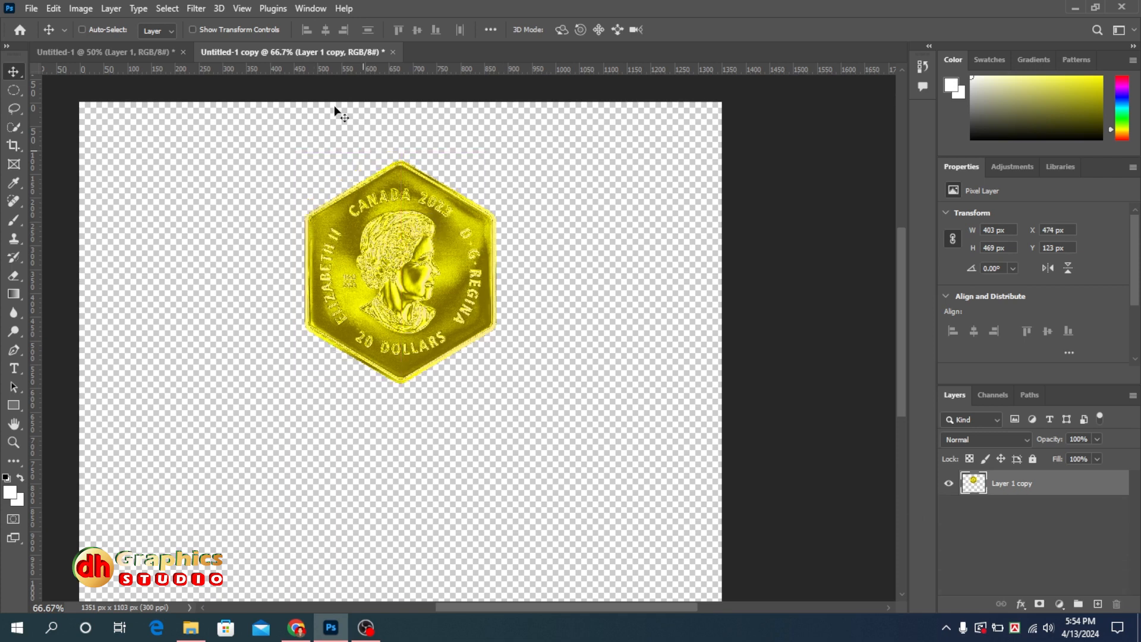
Step: Apply a Shadows/Highlights adjustment to the gold coin with shadows amount 100% and highlights amount 0%
{"action": "left_click", "coordinate": [81, 8]}
{"action": "mouse_move", "coordinate": [136, 45]}
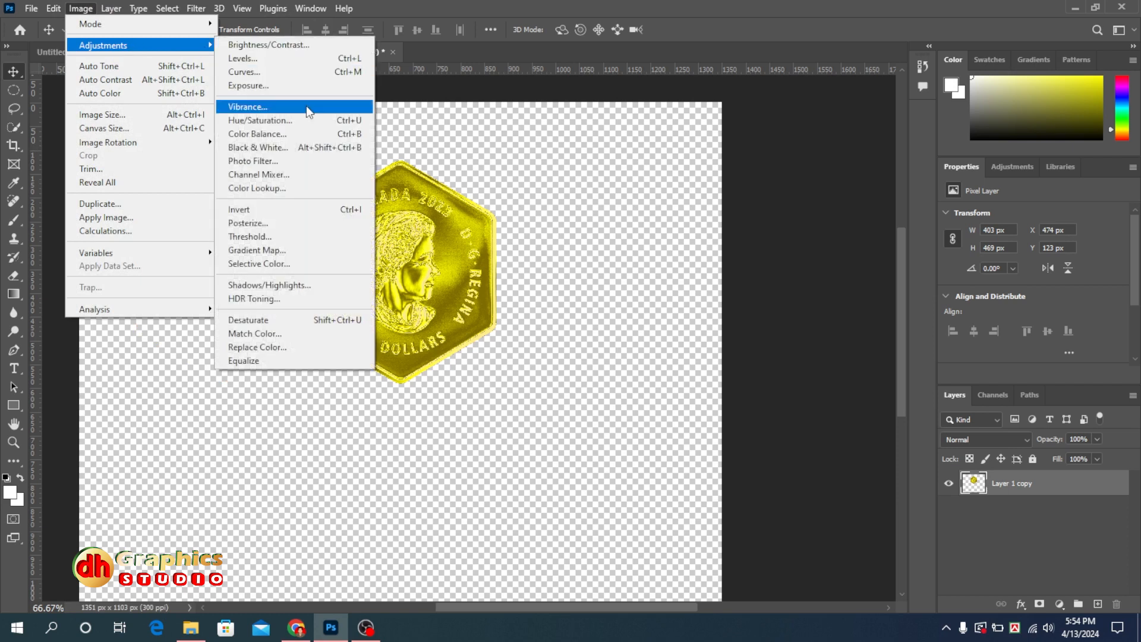
{"action": "left_click", "coordinate": [284, 284]}
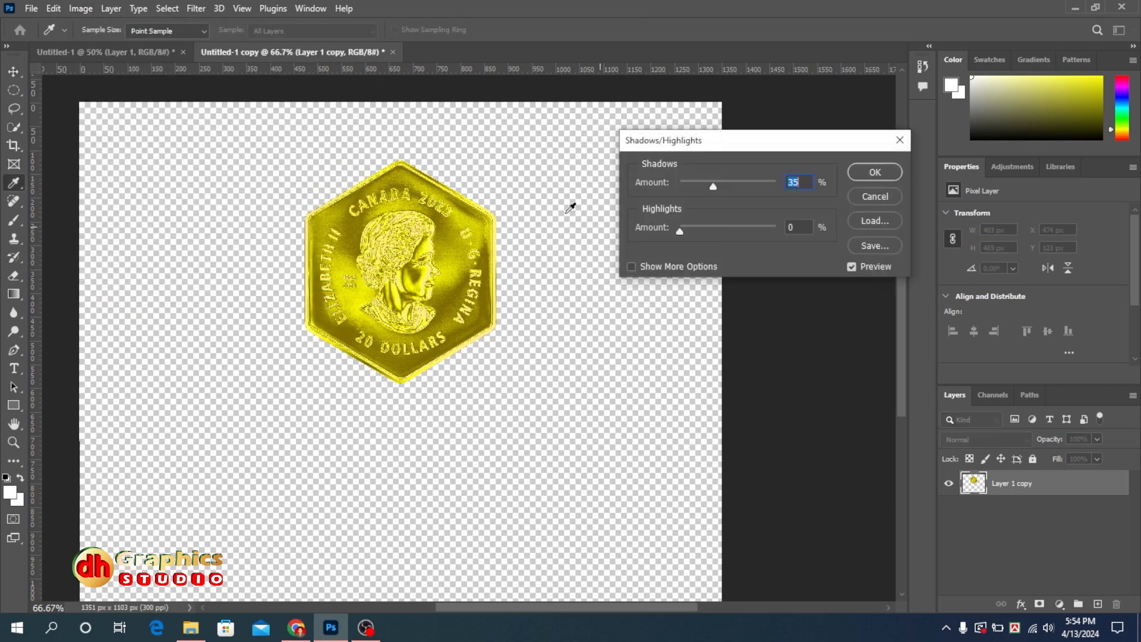
{"action": "left_click_drag", "start_coordinate": [714, 184], "coordinate": [780, 184]}
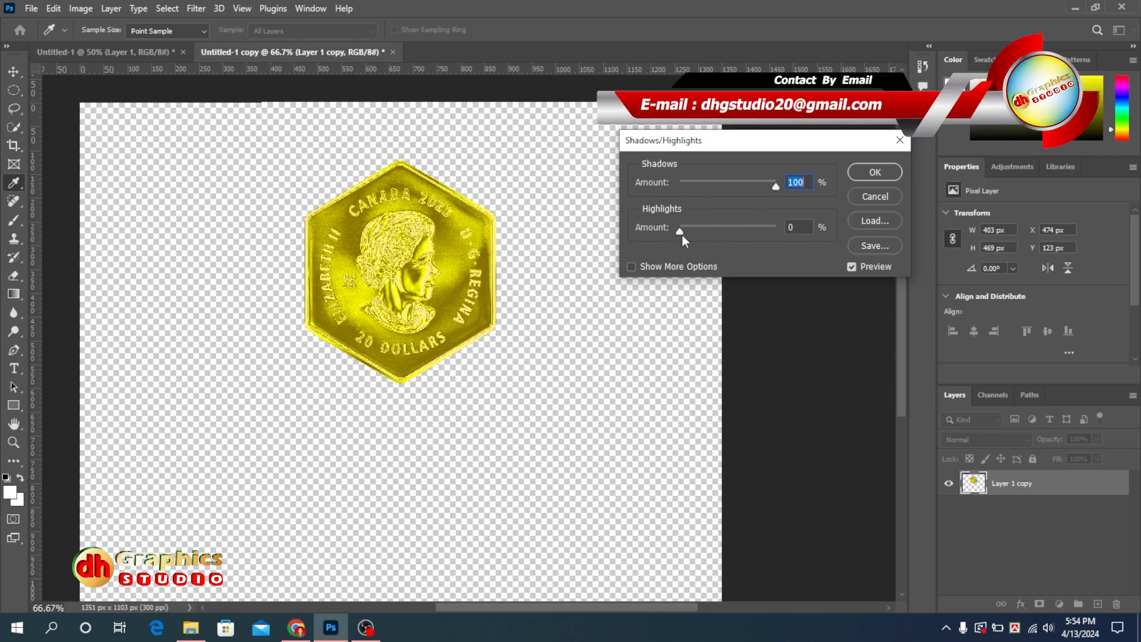
{"action": "left_click_drag", "start_coordinate": [684, 234], "coordinate": [650, 230]}
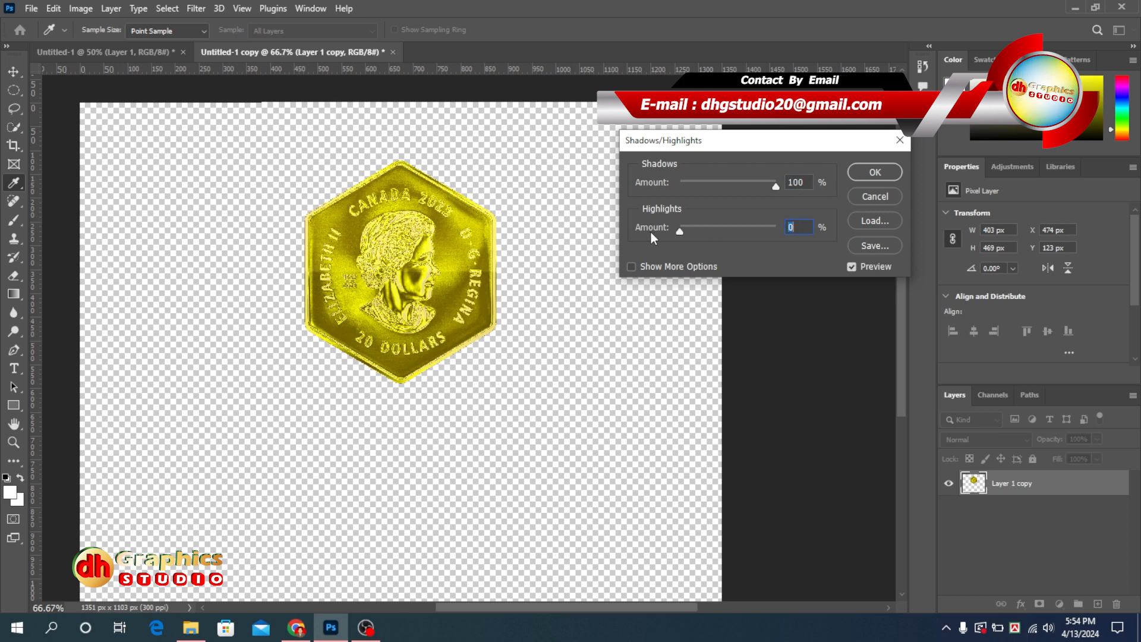
{"action": "left_click", "coordinate": [879, 173]}
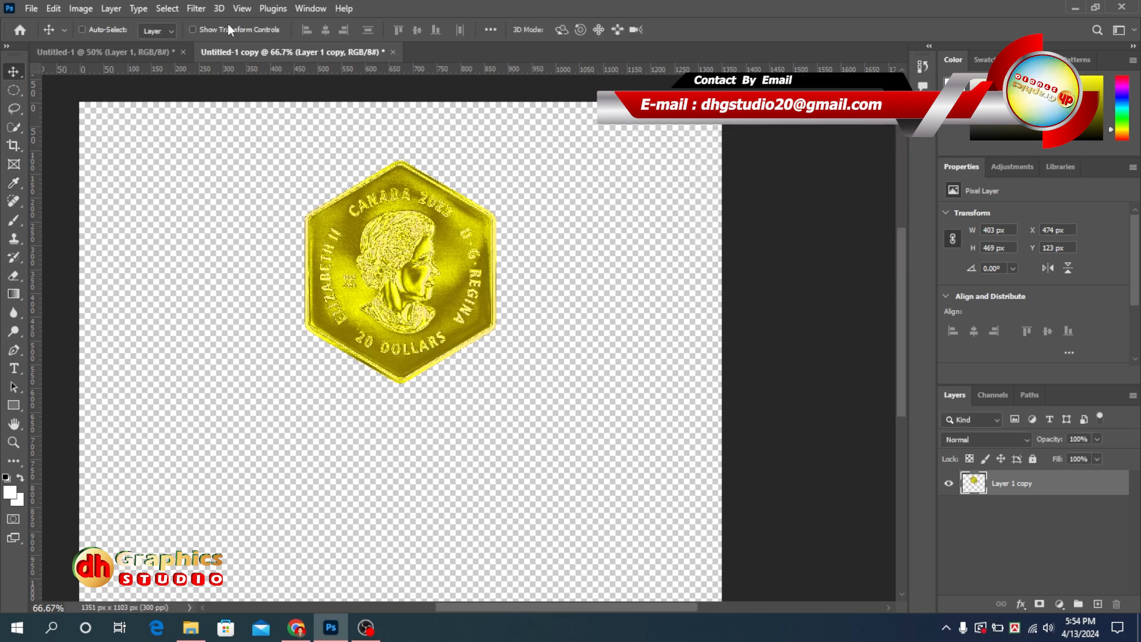
Step: Apply Shadows/Highlights to the coin again with shadows amount 96% and tone 56%, highlights tone 60% and radius 63 px, midtone +23
{"action": "left_click", "coordinate": [81, 8]}
{"action": "mouse_move", "coordinate": [110, 44]}
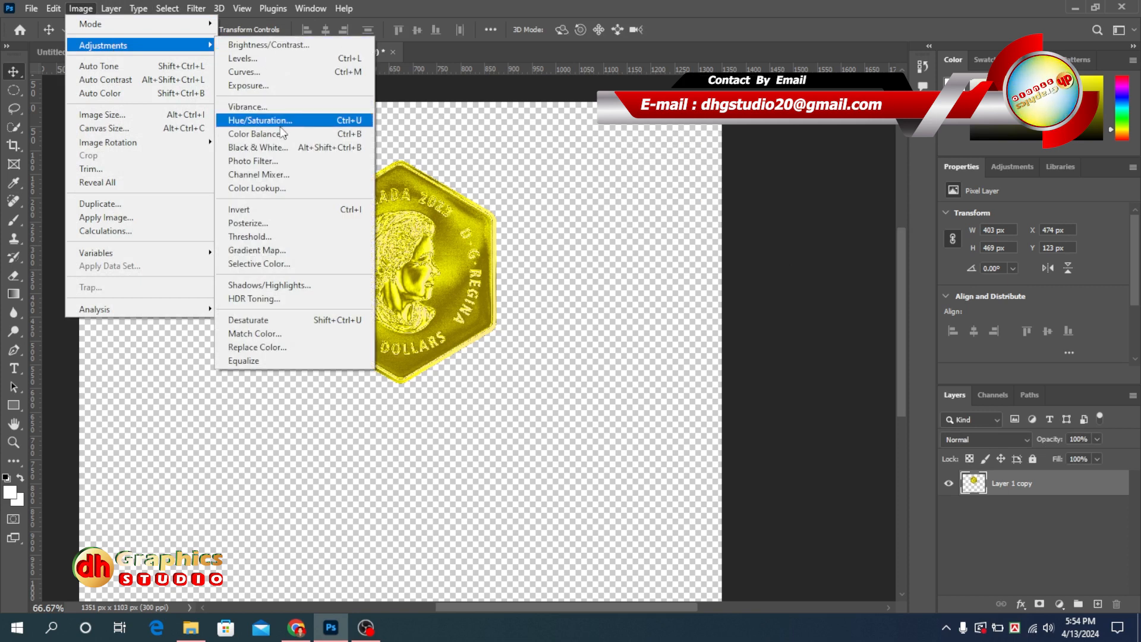
{"action": "left_click", "coordinate": [262, 283]}
{"action": "left_click_drag", "start_coordinate": [713, 186], "coordinate": [772, 186]}
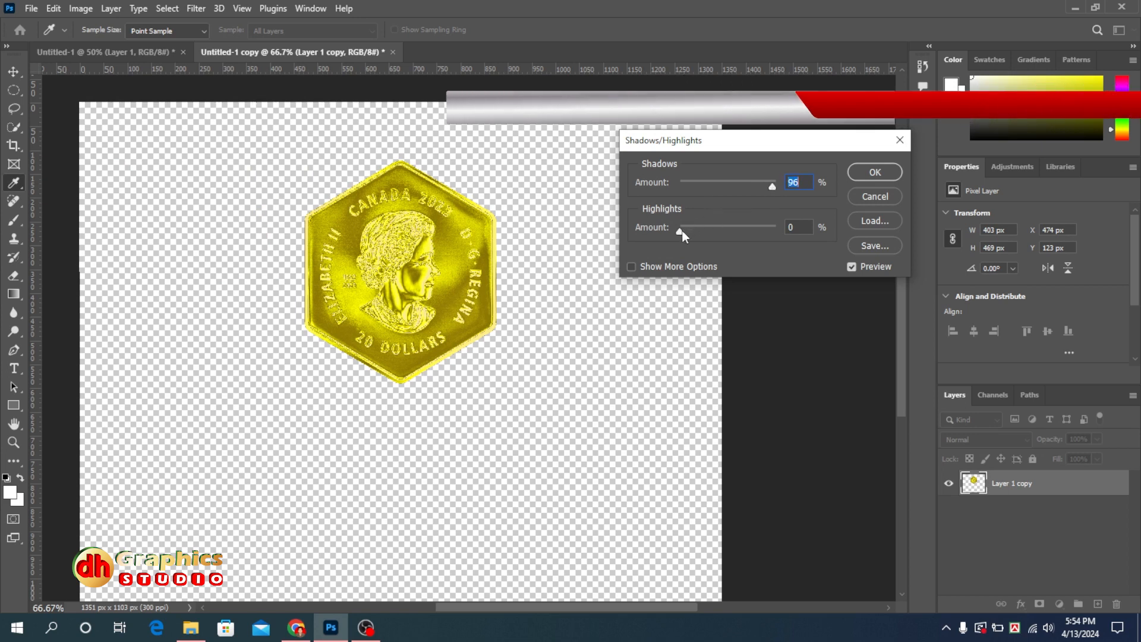
{"action": "left_click", "coordinate": [677, 266]}
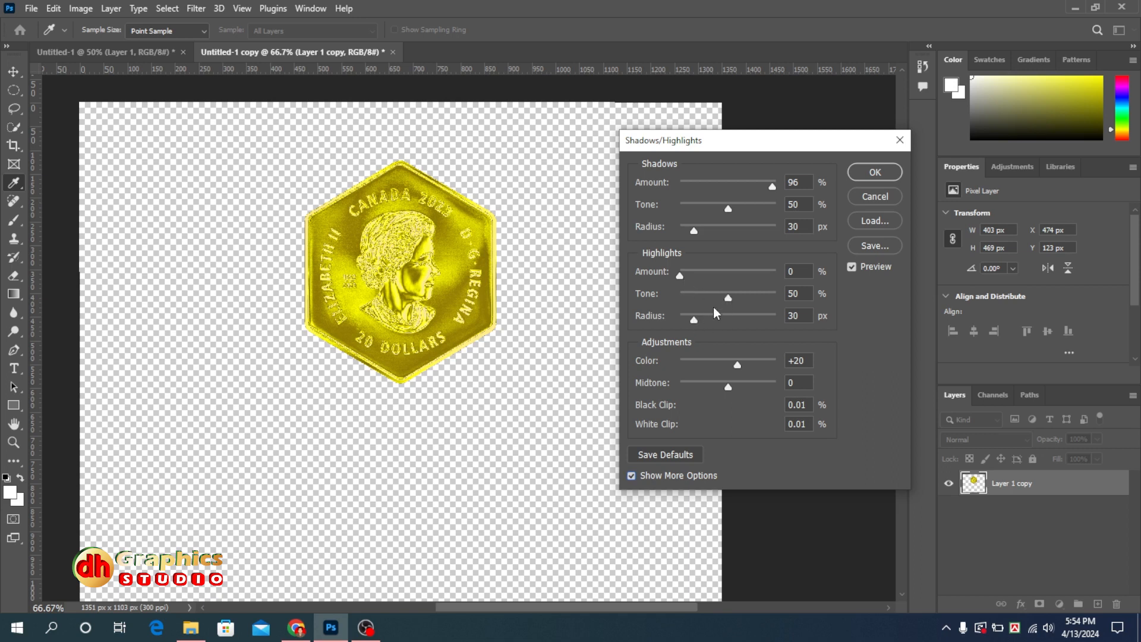
{"action": "left_click_drag", "start_coordinate": [729, 297], "coordinate": [707, 319]}
{"action": "mouse_move", "coordinate": [735, 392]}
{"action": "left_mouse_down"}
{"action": "mouse_move", "coordinate": [749, 391]}
{"action": "mouse_move", "coordinate": [739, 390]}
{"action": "left_mouse_up"}
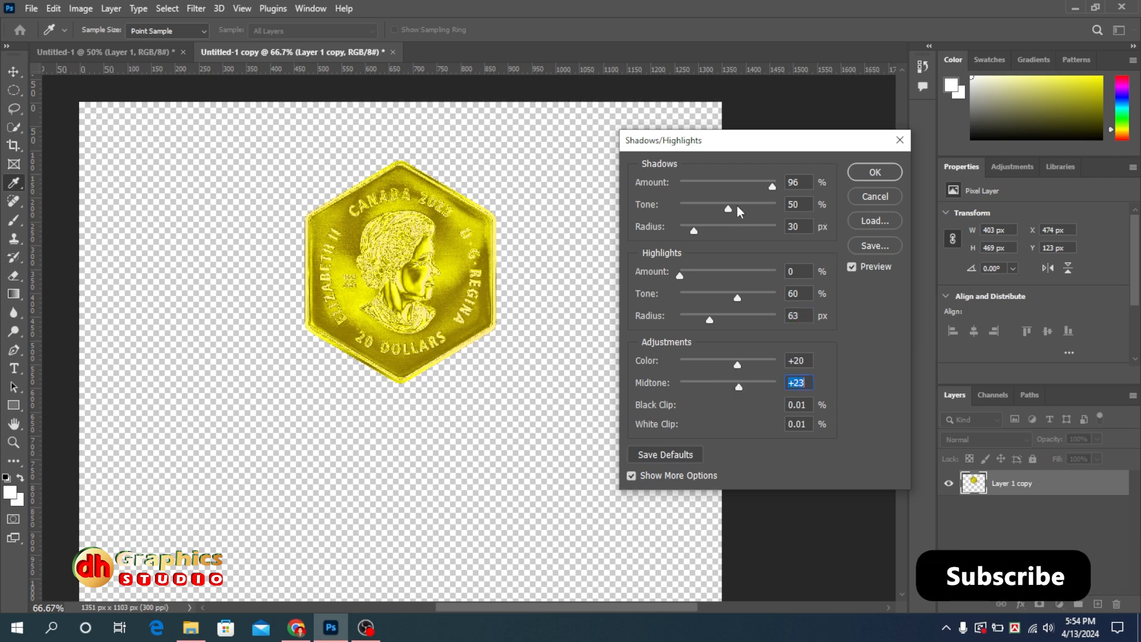
{"action": "left_click_drag", "start_coordinate": [731, 211], "coordinate": [734, 215]}
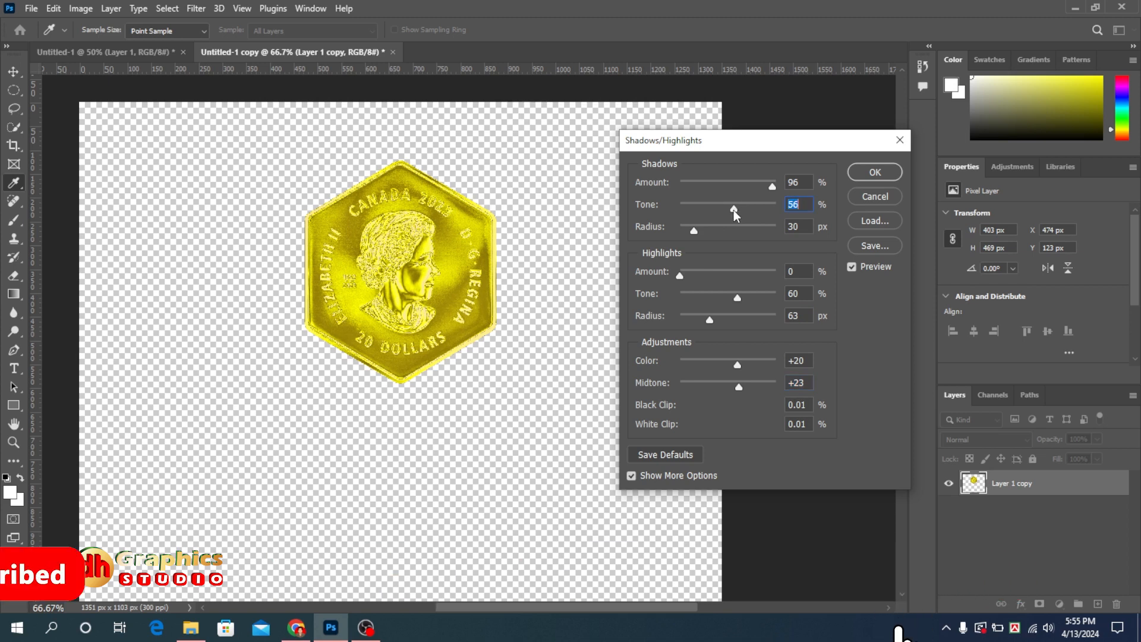
{"action": "left_click", "coordinate": [874, 173]}
Step: Duplicate the gold coin layer and place the duplicate below the original in the layer stack
{"action": "key", "text": "v"}
{"action": "key", "text": "ctrl+minus"}
{"action": "key", "text": "ctrl+j"}
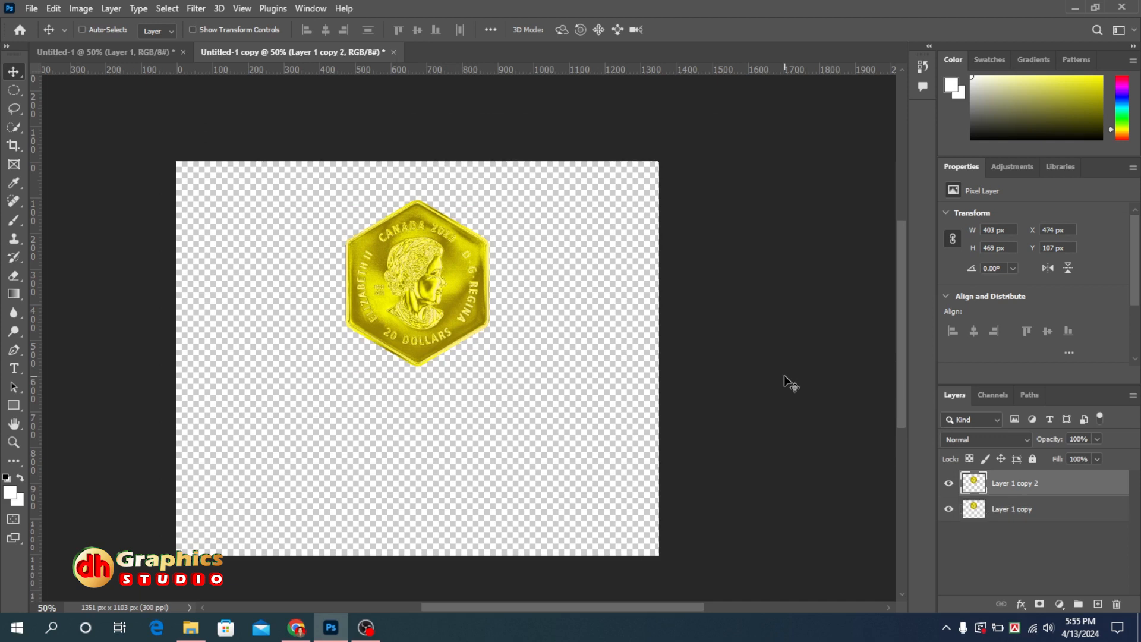
{"action": "left_click_drag", "start_coordinate": [1060, 493], "coordinate": [1029, 524]}
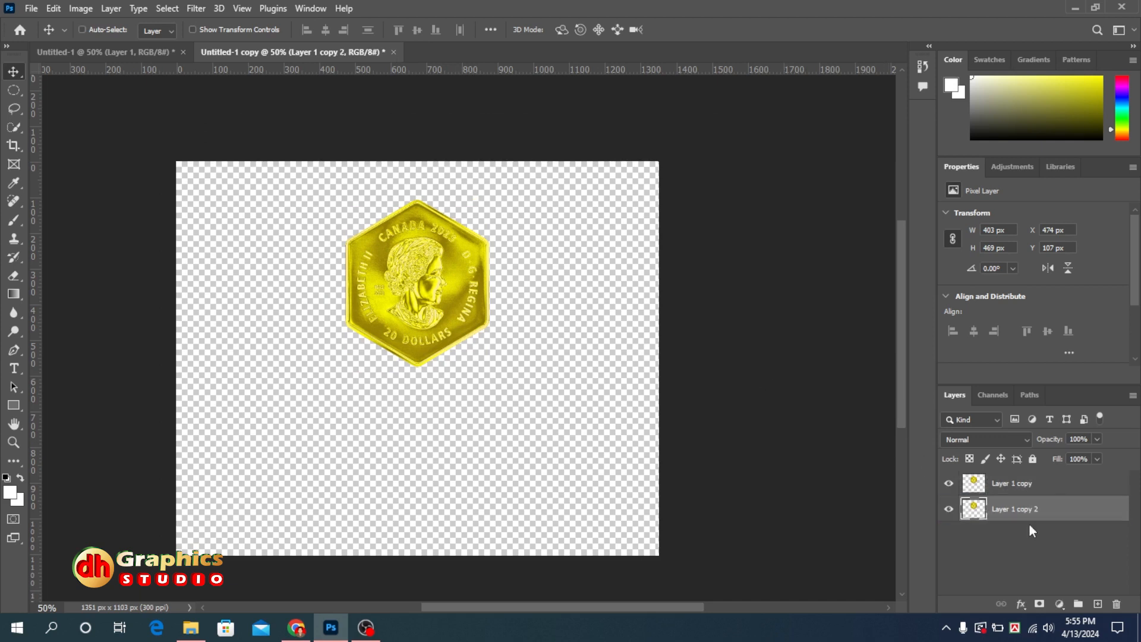
Step: Flip the duplicate coin vertically and move it directly beneath the upright coin, at about Y 576 px
{"action": "left_click", "coordinate": [1068, 269]}
{"action": "left_click_drag", "start_coordinate": [427, 317], "coordinate": [423, 480]}
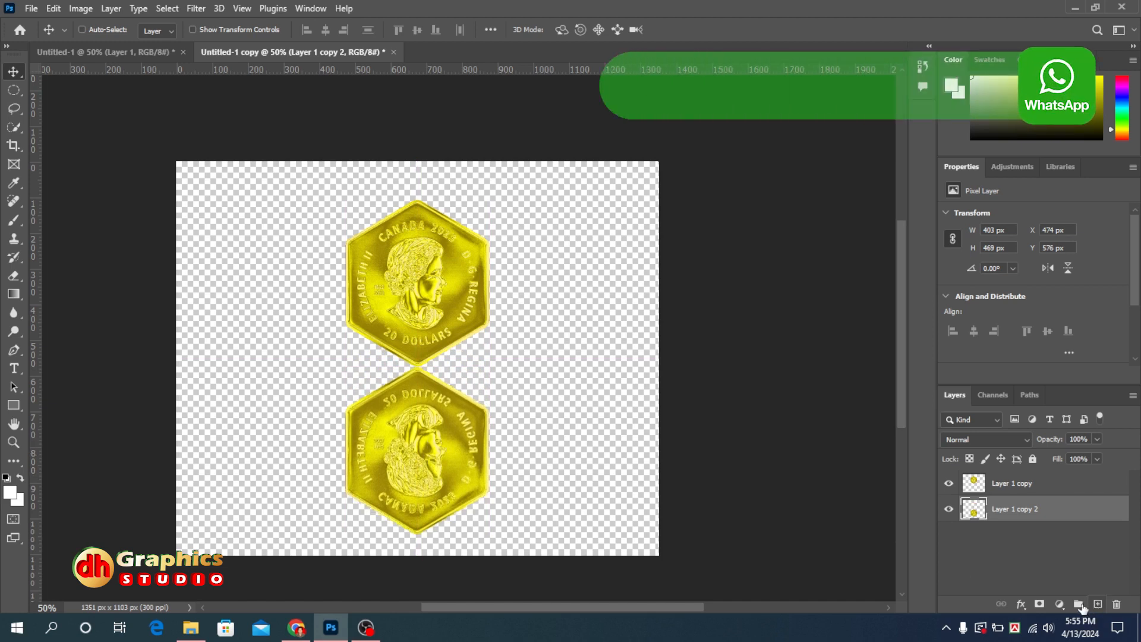
Step: Add a solid color fill layer in black (000000) and place it below both coin layers
{"action": "left_click", "coordinate": [1059, 604]}
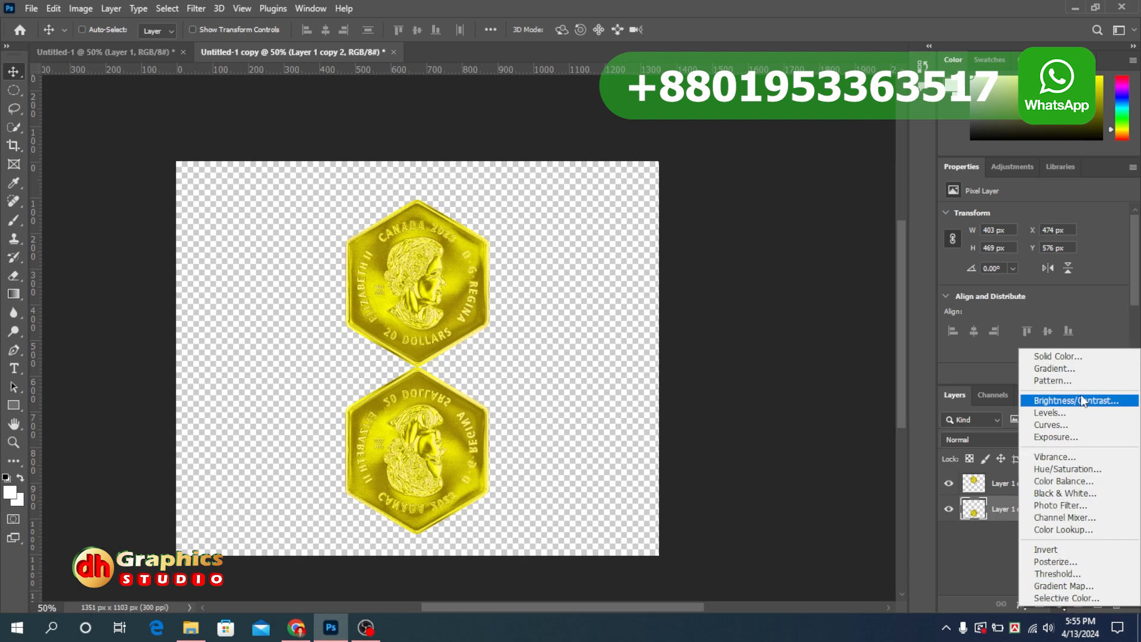
{"action": "left_click", "coordinate": [1047, 357]}
{"action": "mouse_move", "coordinate": [650, 376]}
{"action": "left_mouse_down"}
{"action": "mouse_move", "coordinate": [591, 458]}
{"action": "mouse_move", "coordinate": [550, 486]}
{"action": "left_mouse_up"}
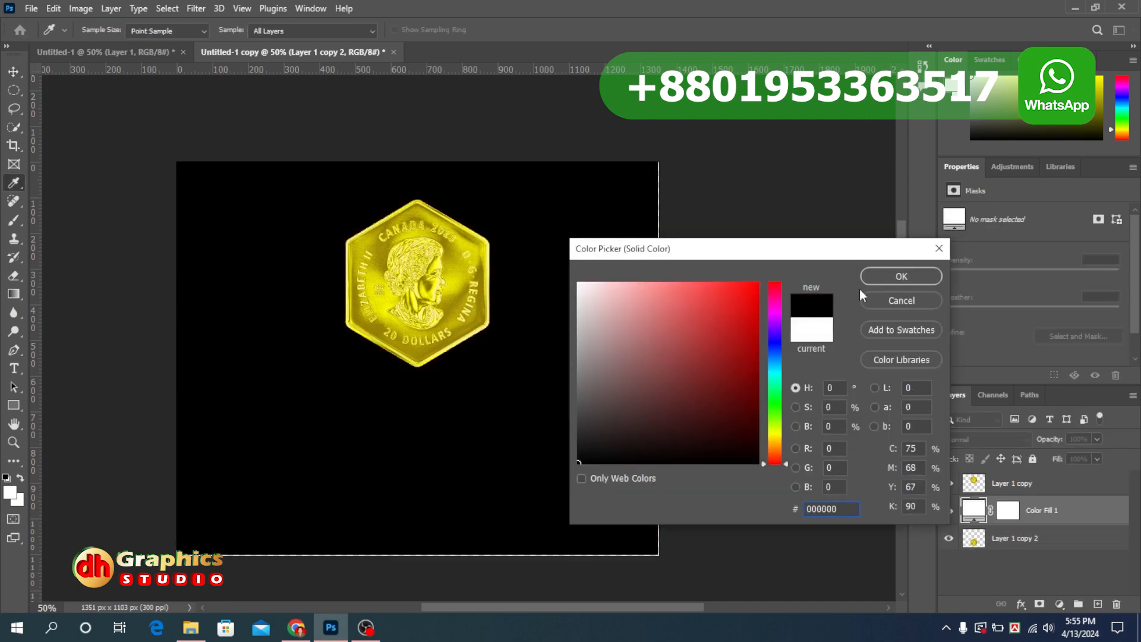
{"action": "left_click", "coordinate": [886, 280]}
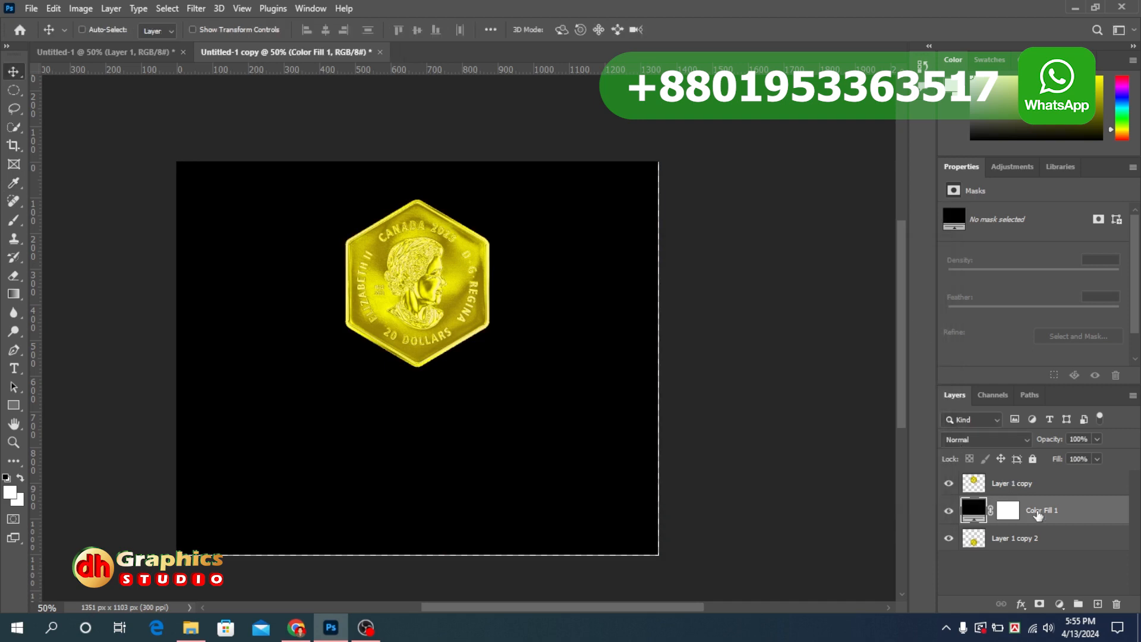
{"action": "left_click_drag", "start_coordinate": [1029, 513], "coordinate": [1019, 550]}
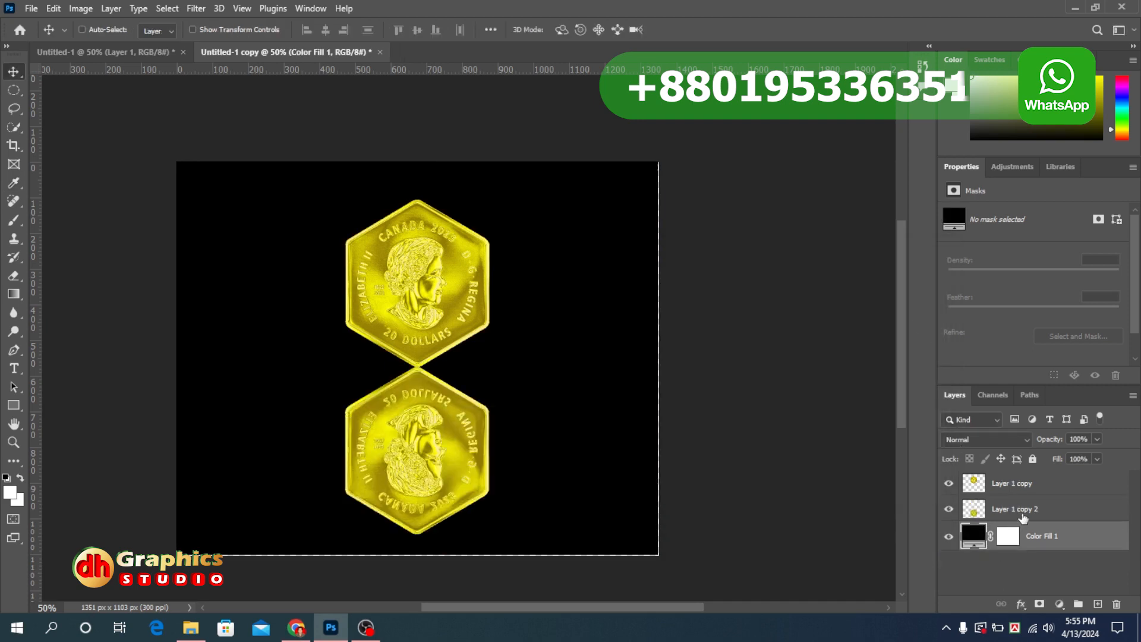
Step: Add a black, hide-all layer mask to the flipped coin layer and activate the Brush tool
{"action": "left_click", "coordinate": [1022, 515]}
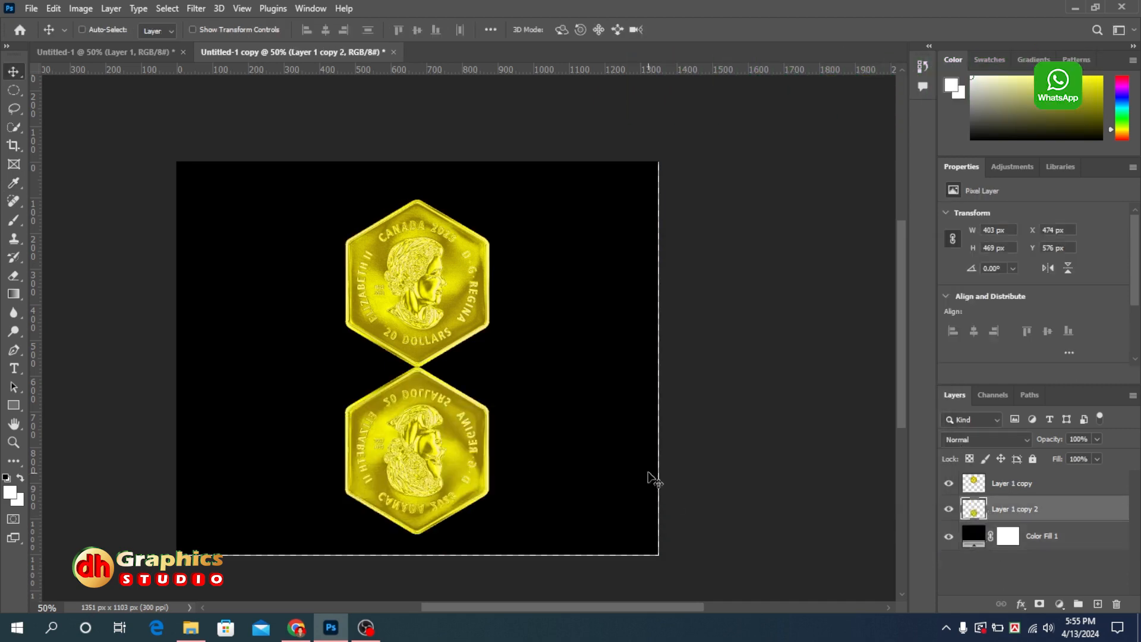
{"action": "left_click", "coordinate": [1038, 604], "text": "alt"}
{"action": "key", "text": "b"}
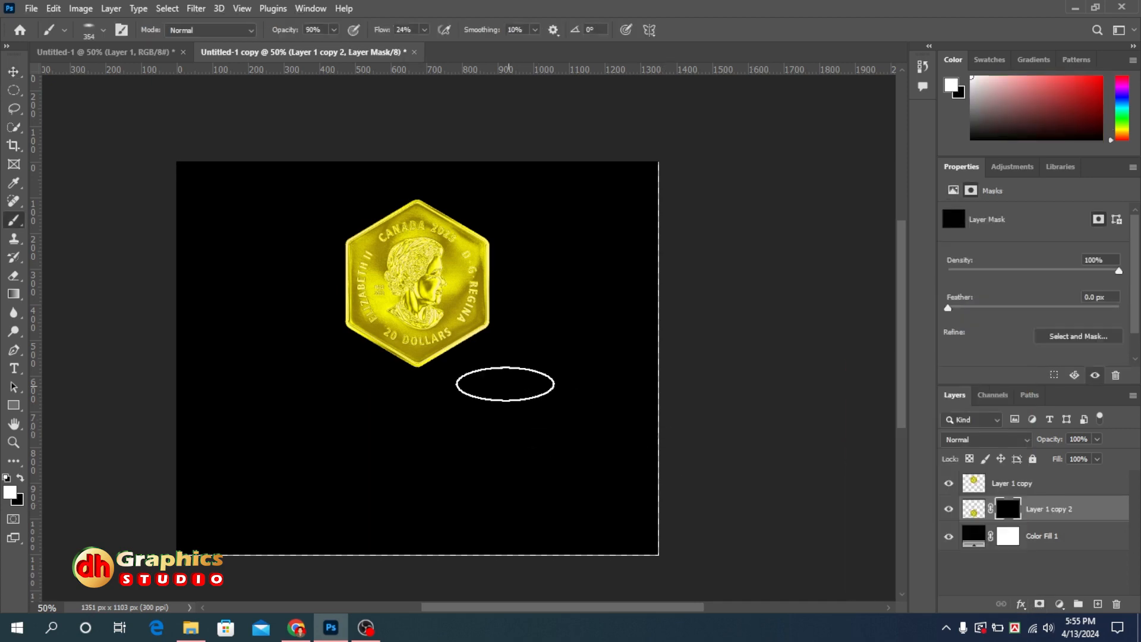
Step: Set up a Soft Round brush of 152 px with 8% opacity and a narrow upright elliptical tip angled at 88°
{"action": "left_click", "coordinate": [98, 41]}
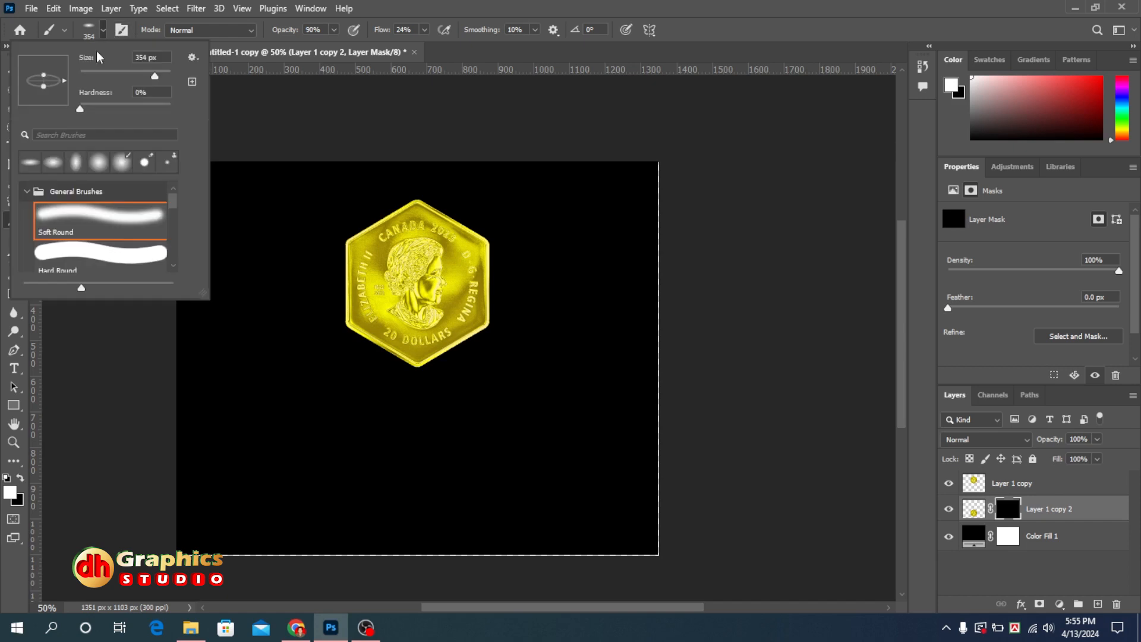
{"action": "left_click_drag", "start_coordinate": [47, 57], "coordinate": [44, 56]}
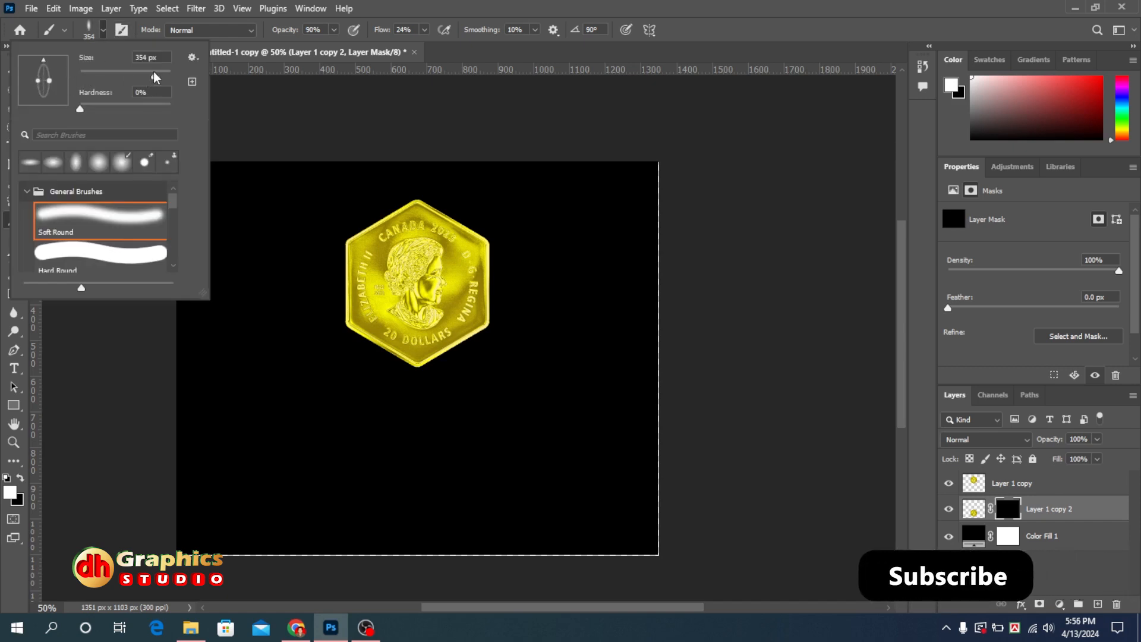
{"action": "left_click_drag", "start_coordinate": [155, 77], "coordinate": [136, 76]}
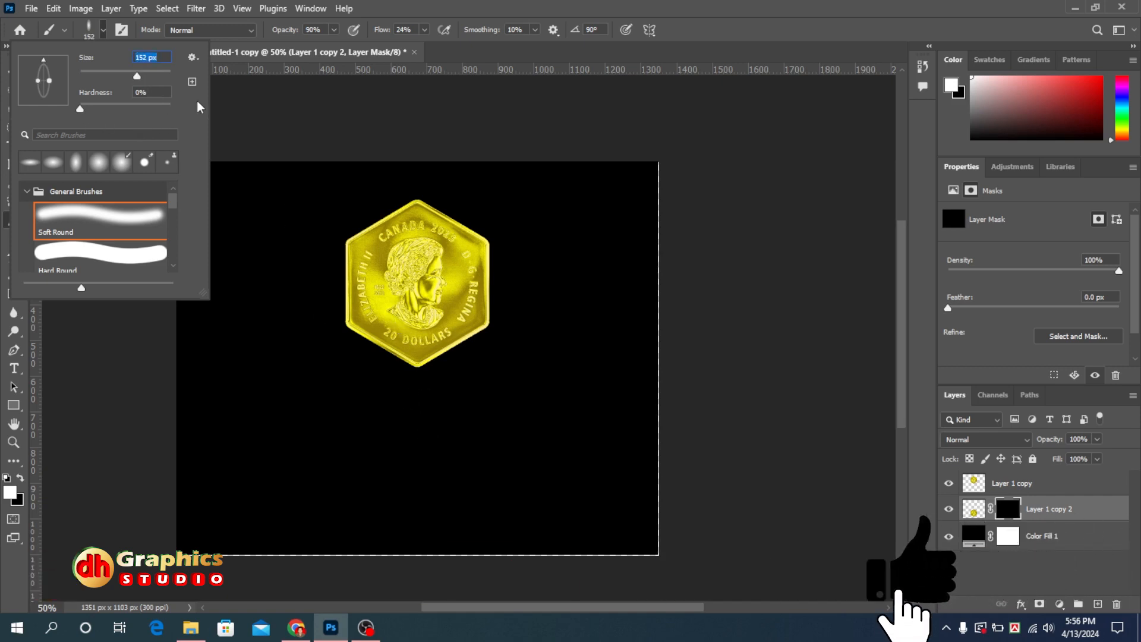
{"action": "left_click", "coordinate": [112, 217]}
{"action": "left_click", "coordinate": [268, 126]}
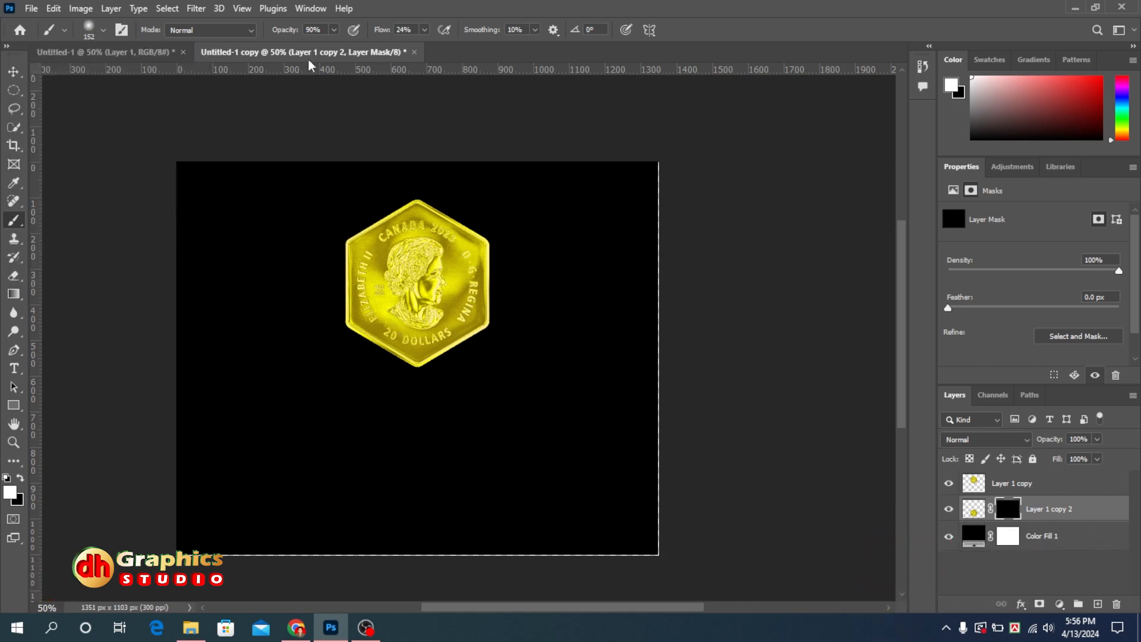
{"action": "left_click", "coordinate": [334, 29]}
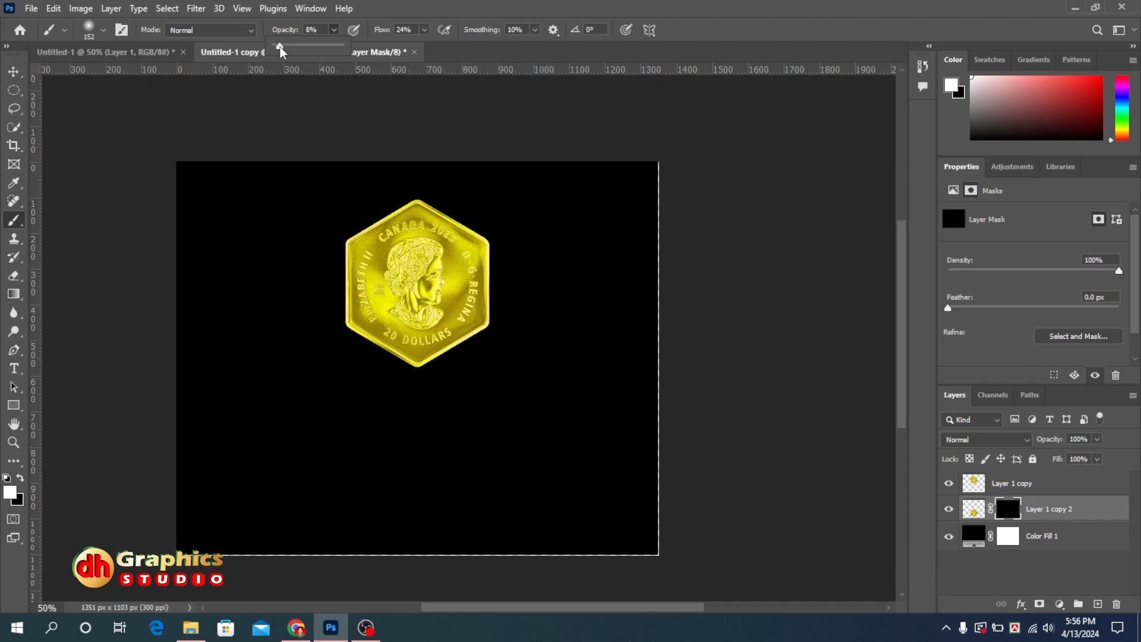
{"action": "left_click", "coordinate": [107, 28]}
{"action": "left_click", "coordinate": [104, 30]}
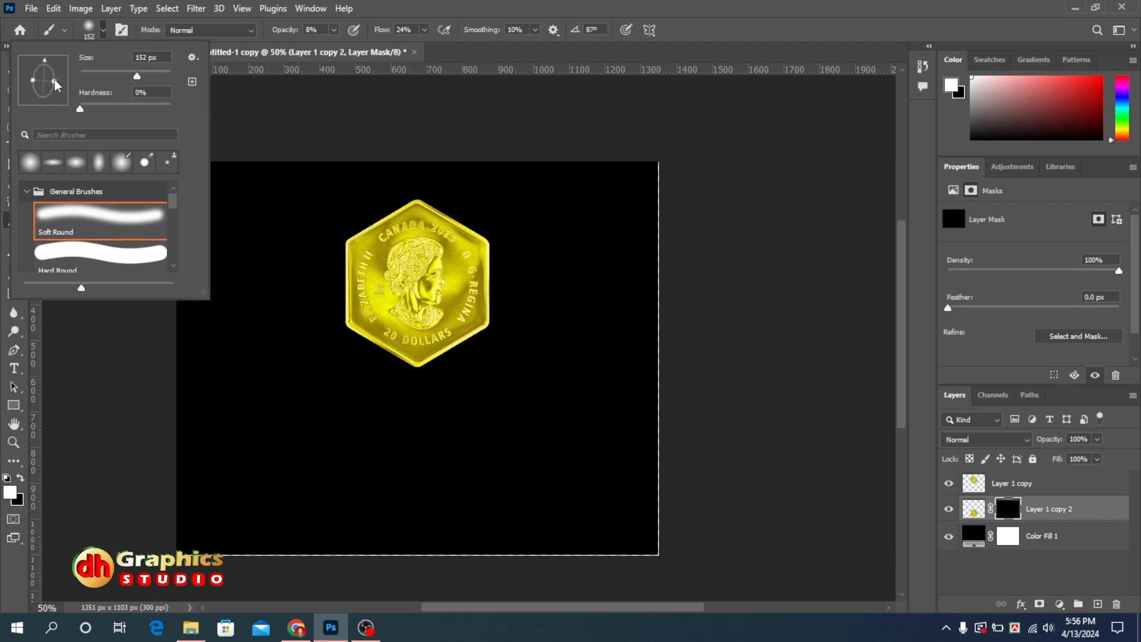
{"action": "left_click_drag", "start_coordinate": [49, 71], "coordinate": [45, 64]}
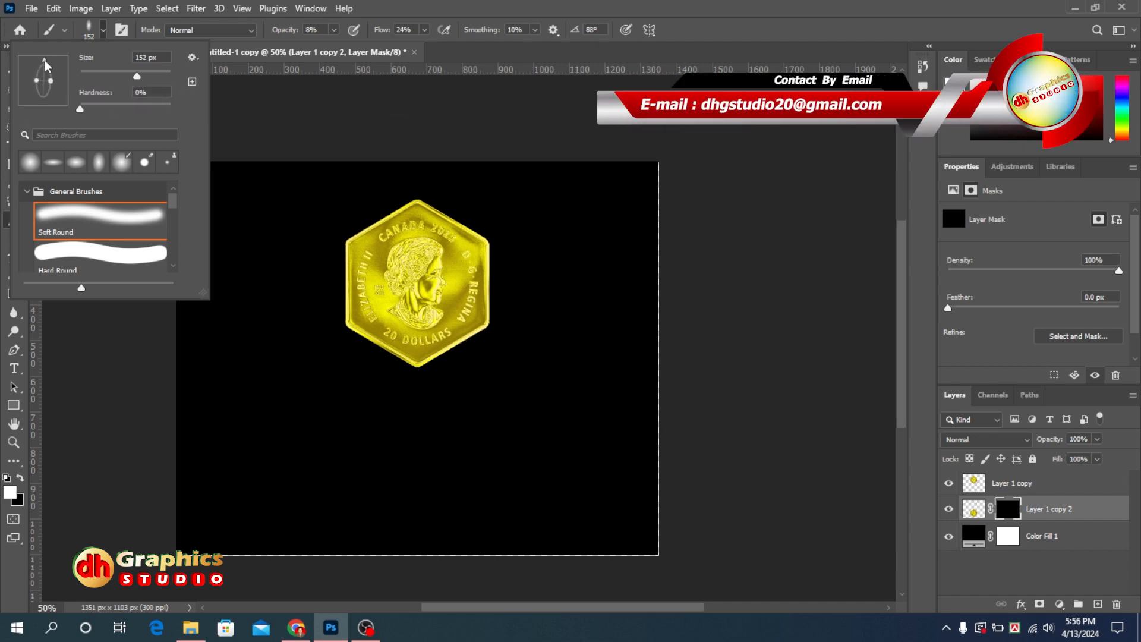
{"action": "left_click", "coordinate": [230, 91]}
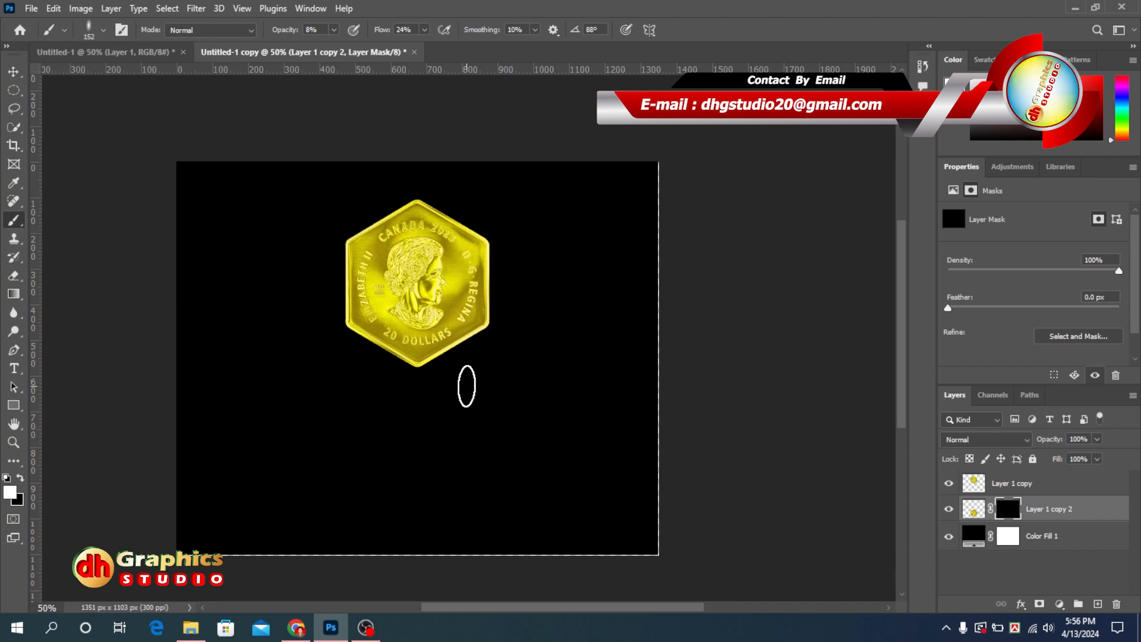
Step: Paint white at 8% and 2% opacity across the upper half of the flipped coin's mask to reveal a faint, fading reflection
{"action": "mouse_move", "coordinate": [505, 365]}
{"action": "left_mouse_down"}
{"action": "mouse_move", "coordinate": [362, 366]}
{"action": "mouse_move", "coordinate": [293, 382]}
{"action": "mouse_move", "coordinate": [465, 400]}
{"action": "mouse_move", "coordinate": [309, 422]}
{"action": "left_mouse_up"}
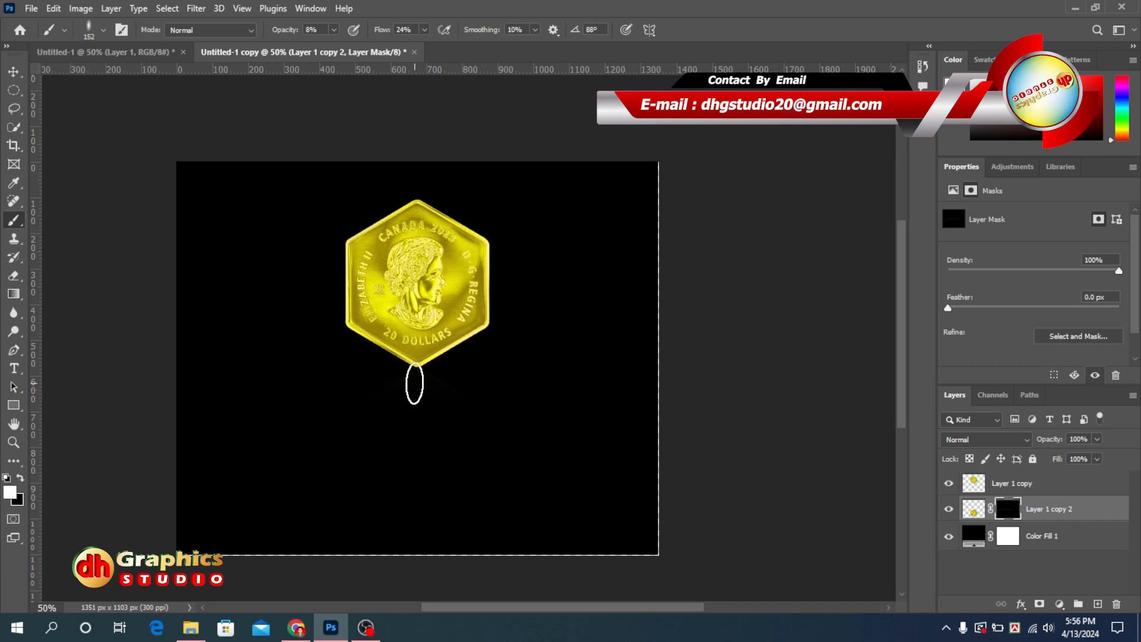
{"action": "mouse_move", "coordinate": [486, 369]}
{"action": "left_mouse_down"}
{"action": "mouse_move", "coordinate": [537, 372]}
{"action": "mouse_move", "coordinate": [180, 402]}
{"action": "mouse_move", "coordinate": [590, 401]}
{"action": "mouse_move", "coordinate": [356, 397]}
{"action": "mouse_move", "coordinate": [207, 420]}
{"action": "mouse_move", "coordinate": [429, 435]}
{"action": "mouse_move", "coordinate": [491, 450]}
{"action": "left_mouse_up"}
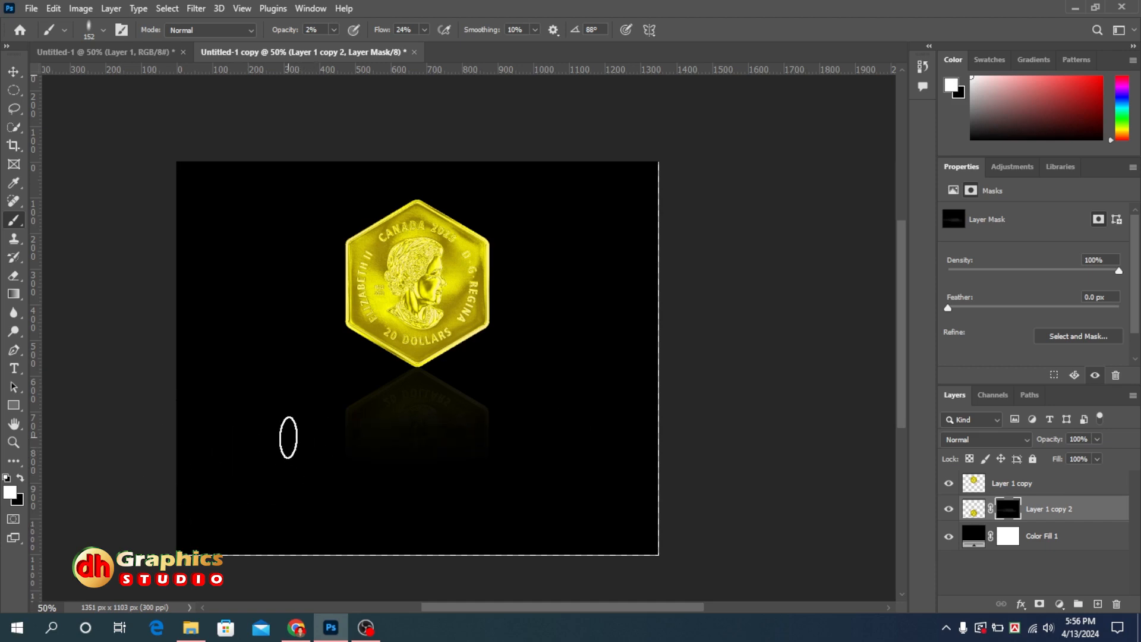
{"action": "left_click", "coordinate": [13, 73]}
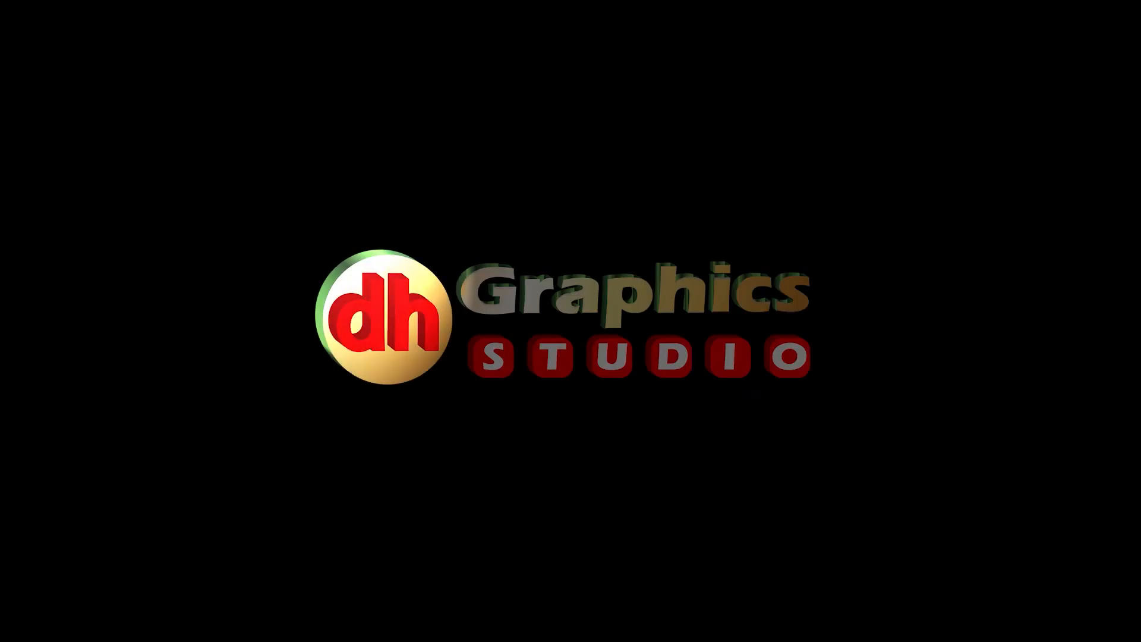